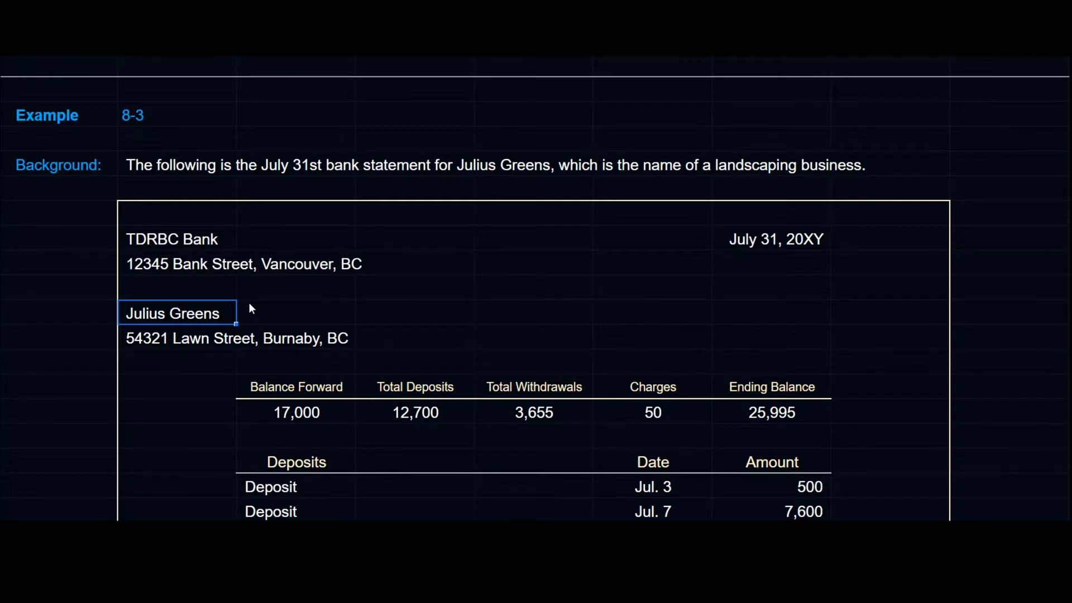
Review the bank's details, the account holder's details and the statement date in the July bank statement header.
{"action": "left_click", "coordinate": [199, 244]}
{"action": "left_click", "coordinate": [197, 270]}
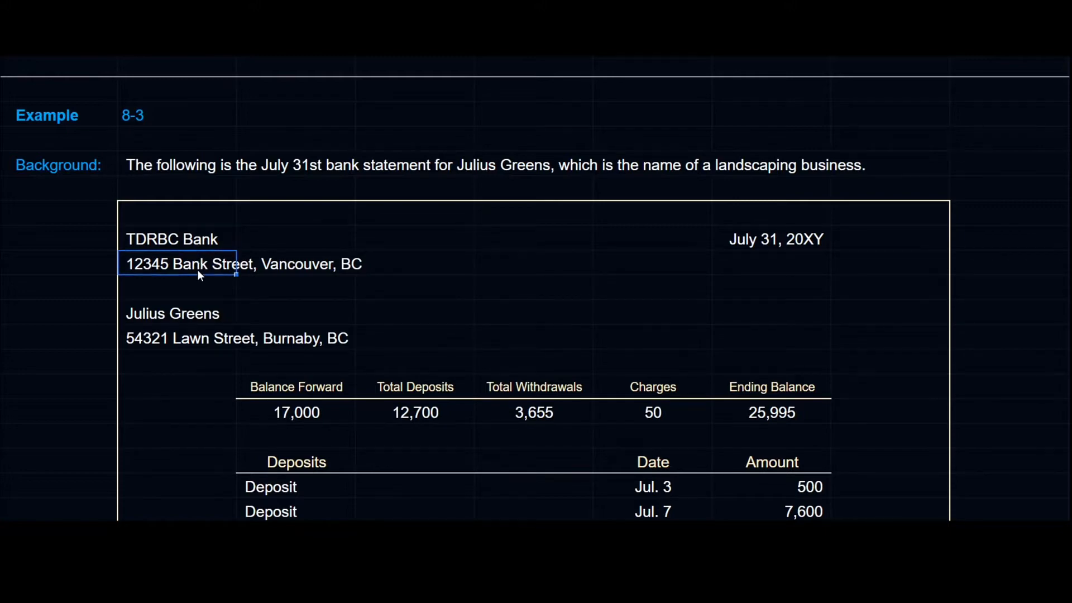
{"action": "left_click", "coordinate": [190, 319]}
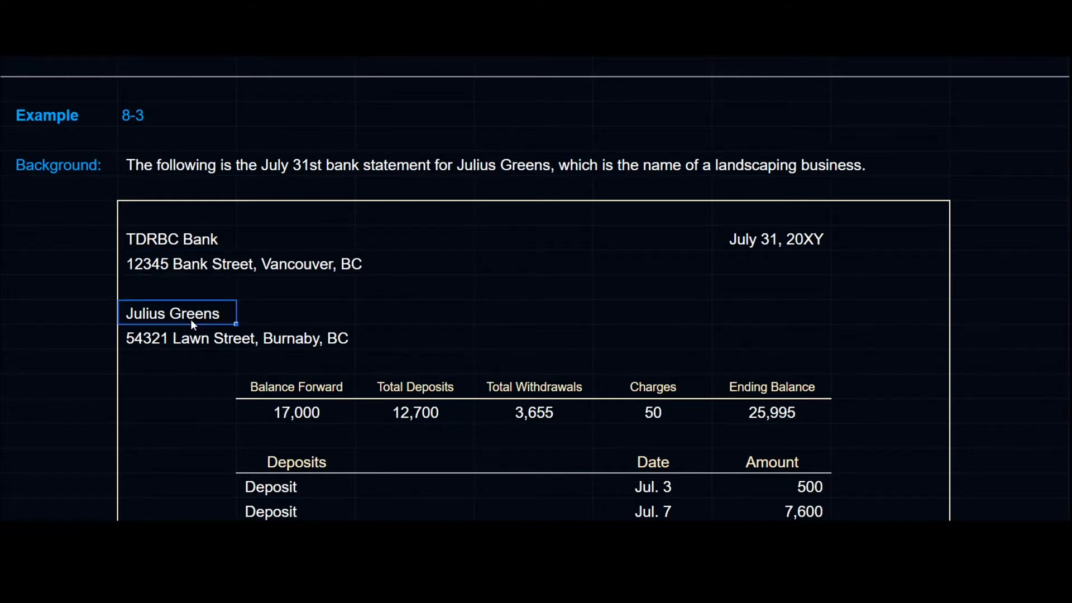
{"action": "left_click", "coordinate": [190, 341]}
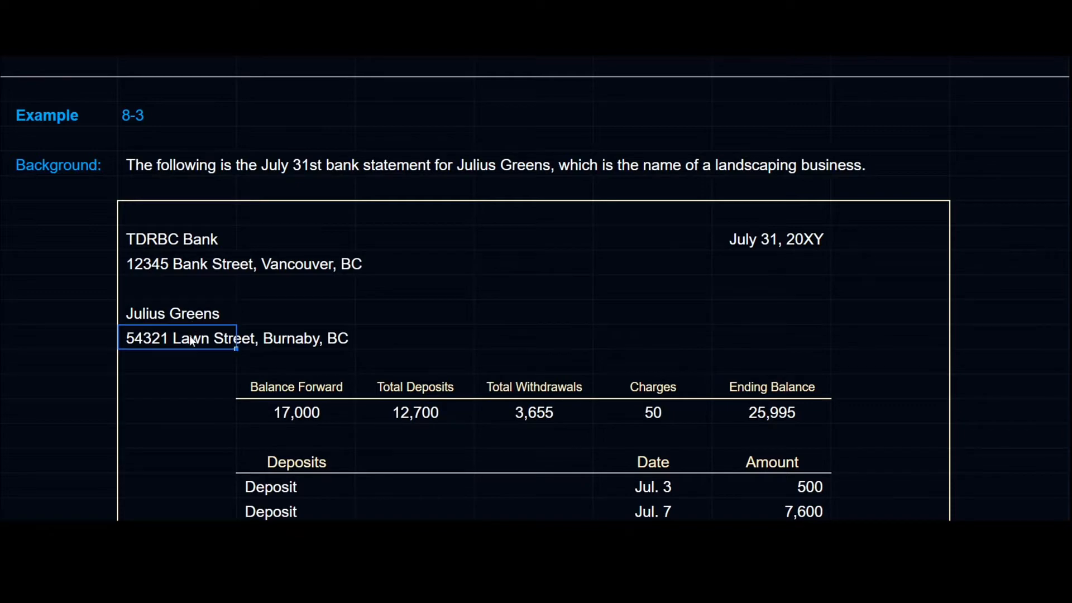
{"action": "left_click", "coordinate": [750, 243]}
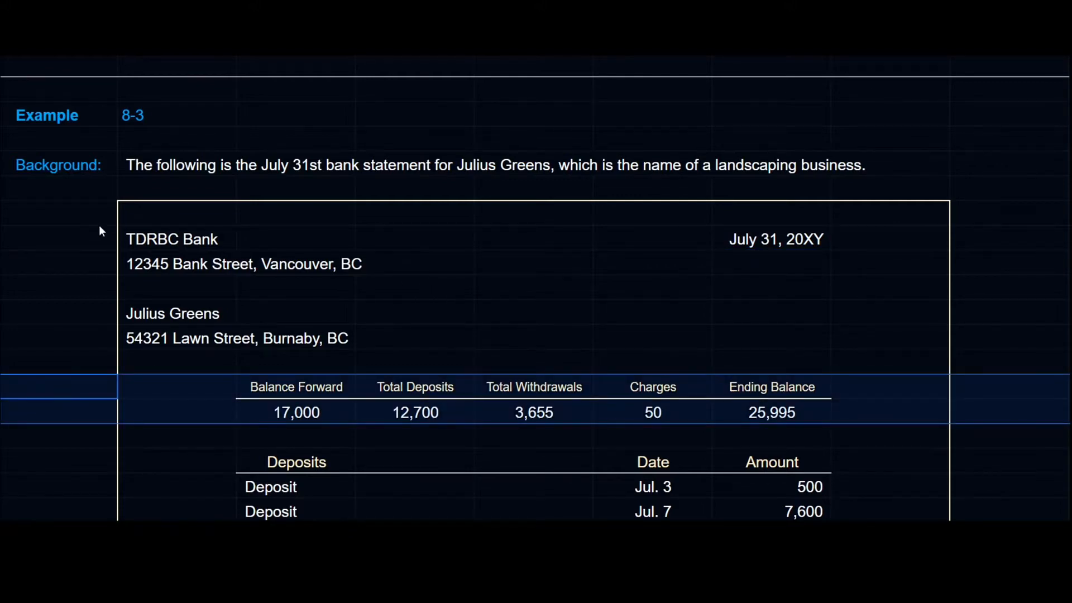
Examine each figure in the bank statement summary, from Balance Forward through Total Deposits, Total Withdrawals and Charges to Ending Balance.
{"action": "scroll", "coordinate": [99, 226], "scroll_direction": "down", "scroll_amount": 3}
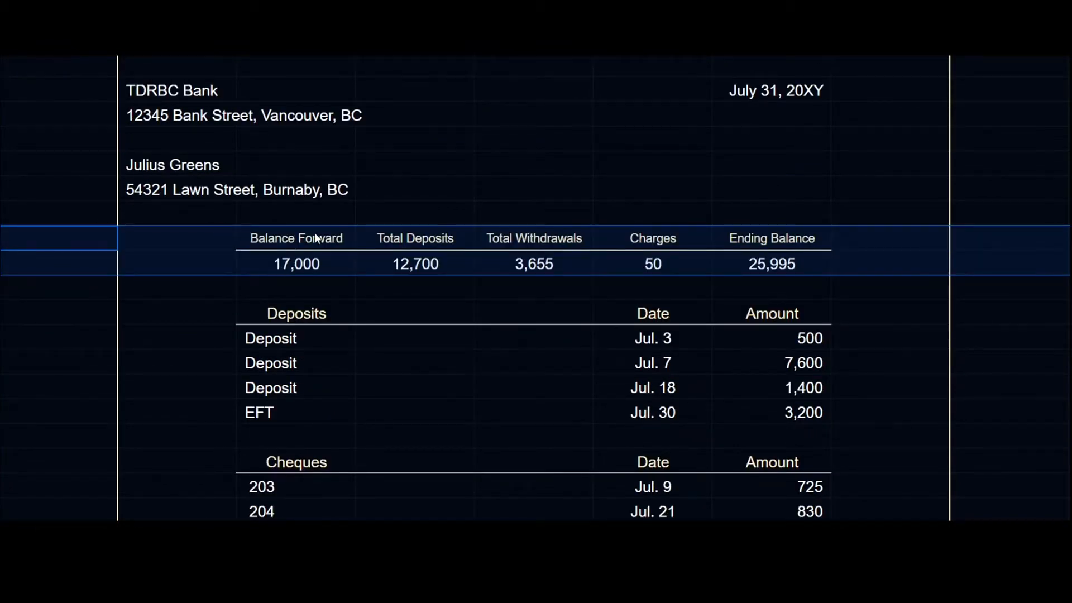
{"action": "left_click_drag", "start_coordinate": [316, 237], "coordinate": [320, 264]}
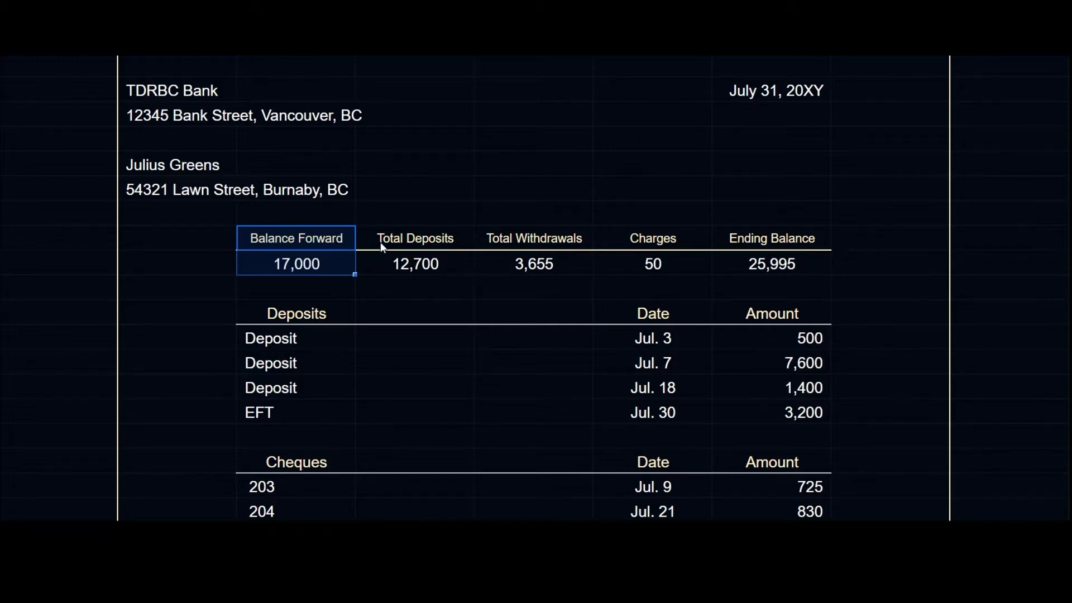
{"action": "left_click_drag", "start_coordinate": [380, 242], "coordinate": [387, 272]}
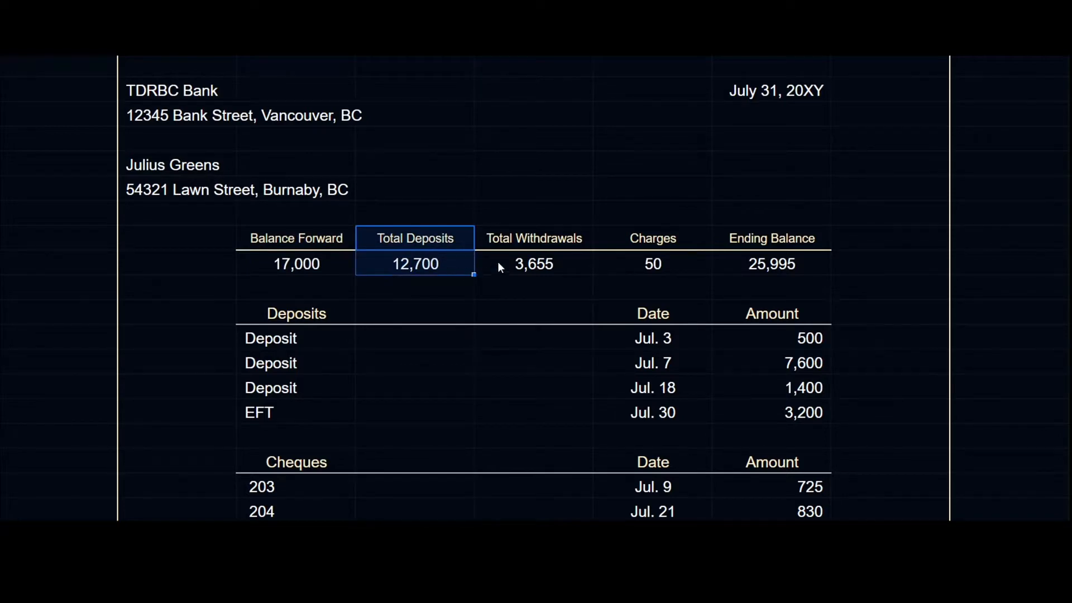
{"action": "left_click_drag", "start_coordinate": [521, 241], "coordinate": [524, 264]}
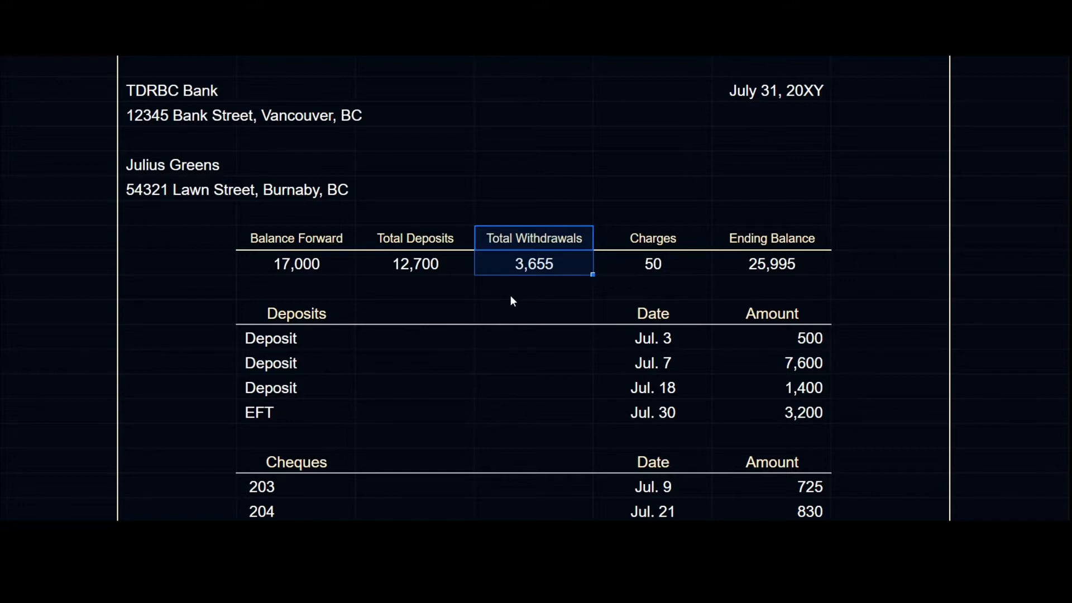
{"action": "left_click_drag", "start_coordinate": [617, 238], "coordinate": [618, 270]}
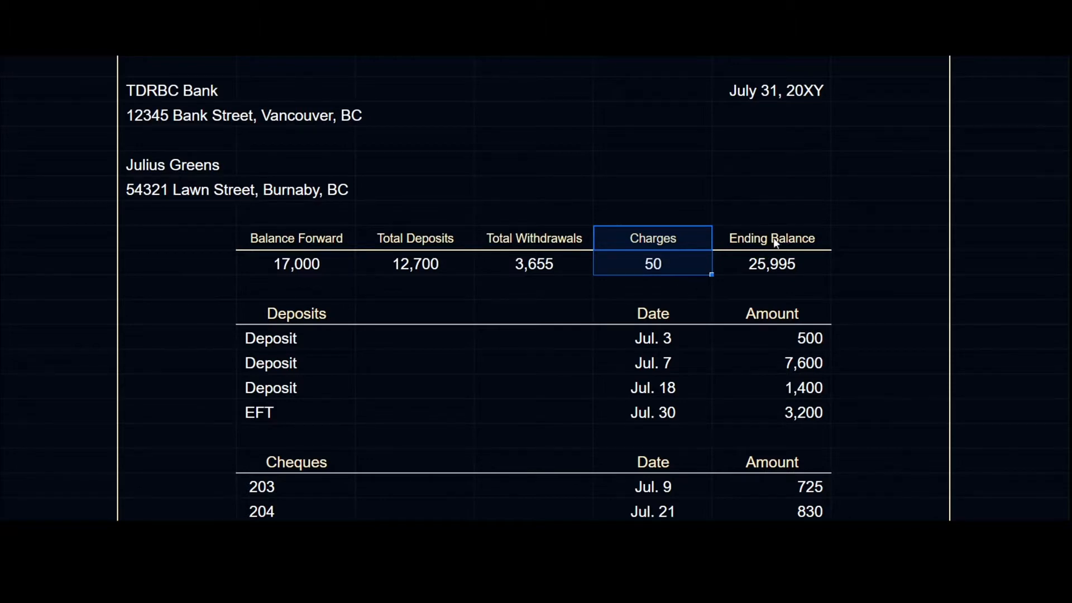
{"action": "left_click_drag", "start_coordinate": [775, 243], "coordinate": [794, 265]}
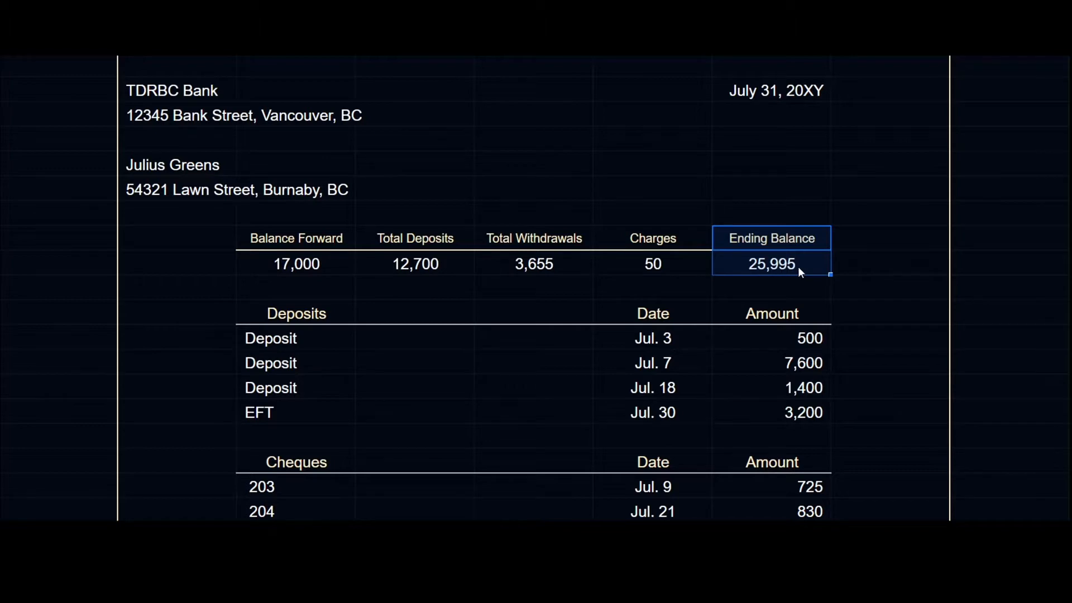
Trace how the statement's ending balance follows from the balance forward, total deposits, total withdrawals and charges.
{"action": "left_click", "coordinate": [798, 266]}
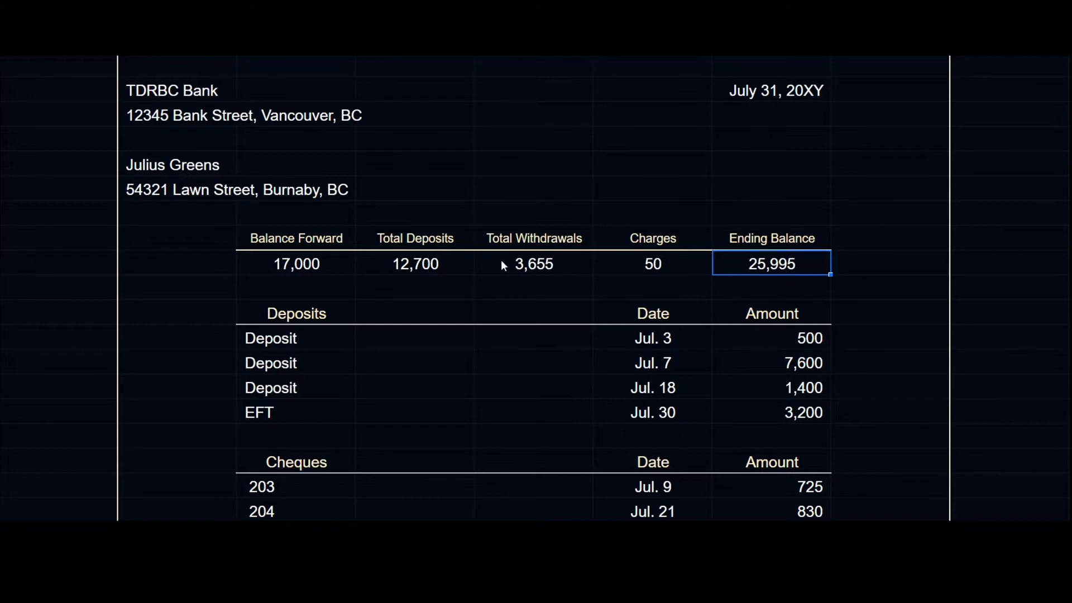
{"action": "left_click", "coordinate": [333, 269]}
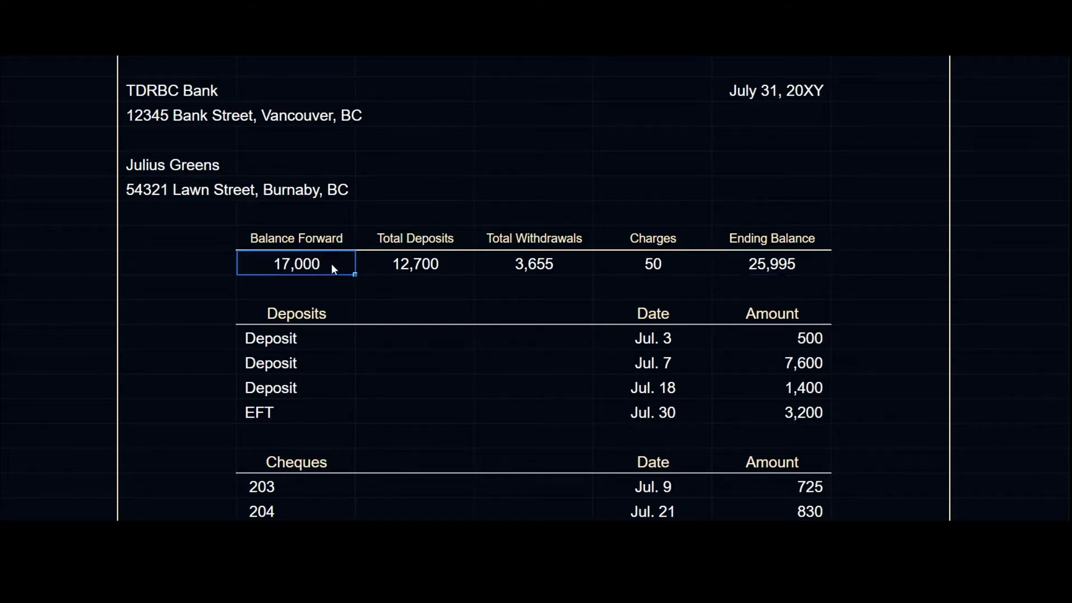
{"action": "left_click", "coordinate": [403, 266]}
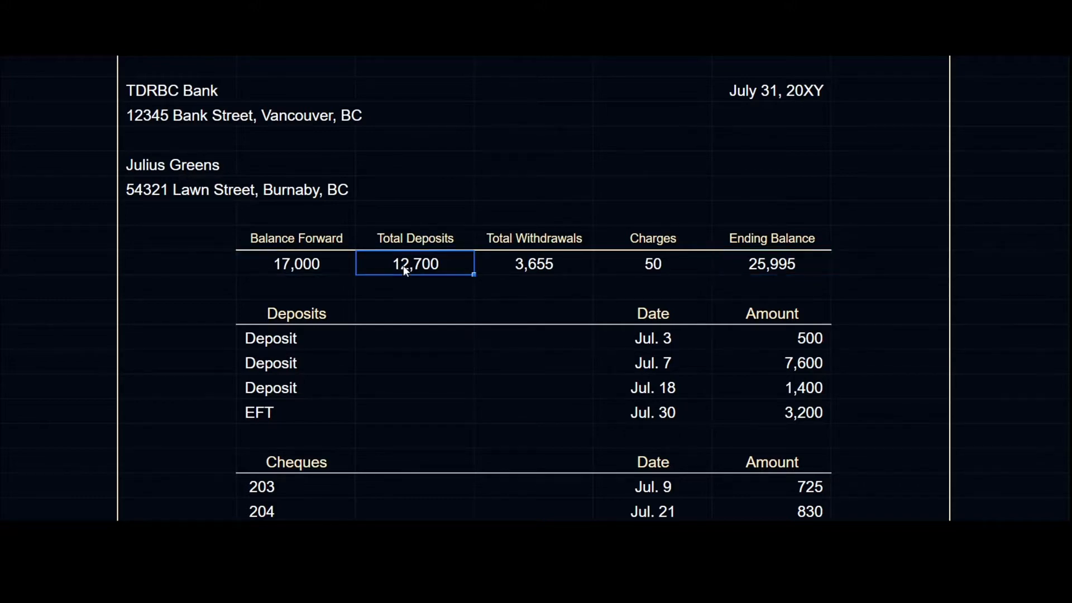
{"action": "left_click", "coordinate": [515, 264]}
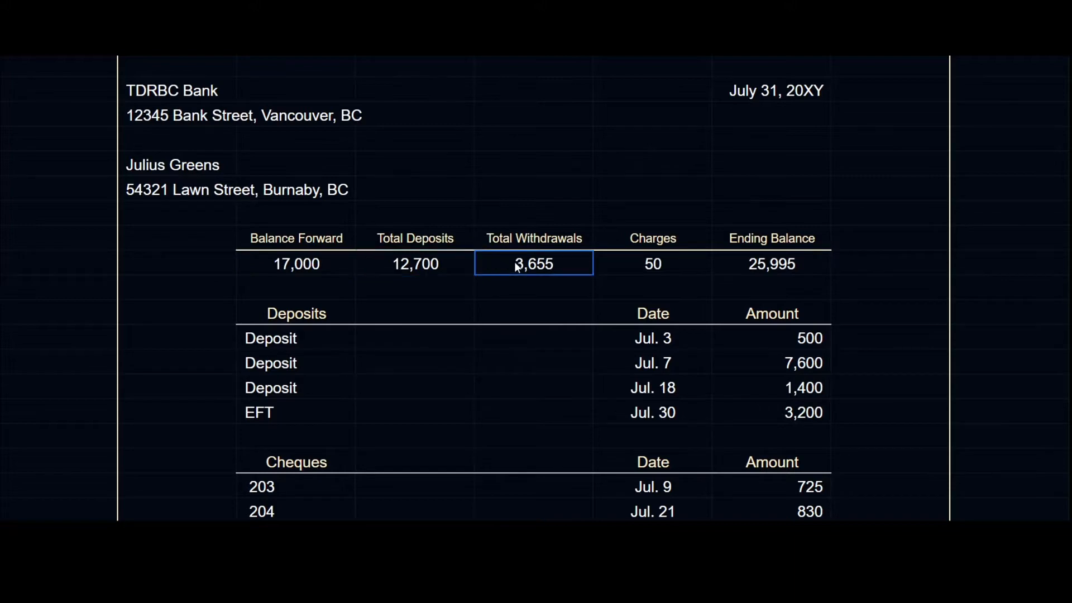
{"action": "left_click", "coordinate": [609, 266]}
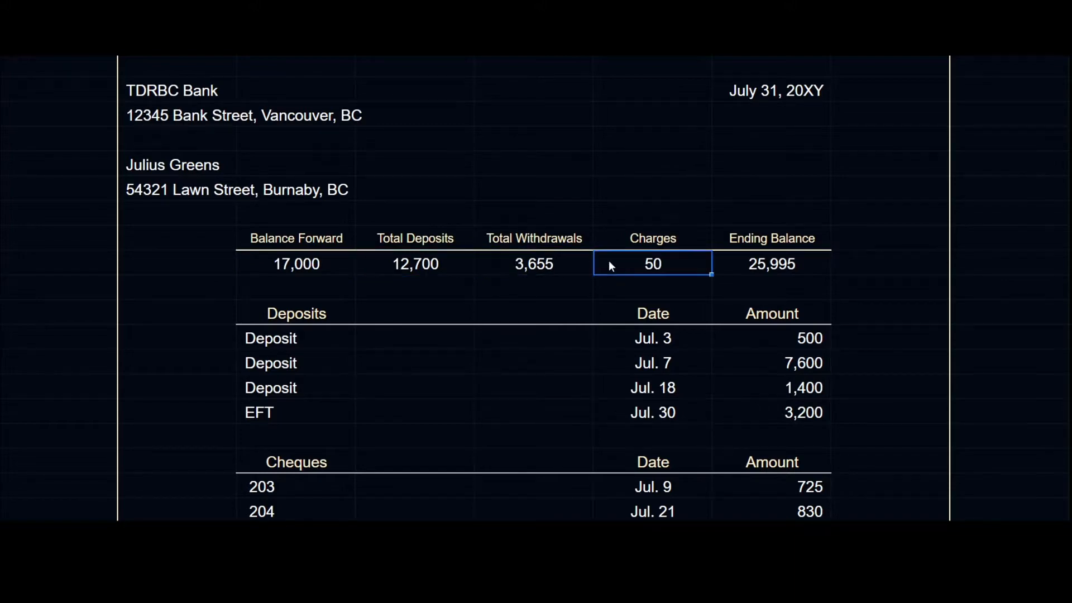
{"action": "left_click", "coordinate": [745, 263]}
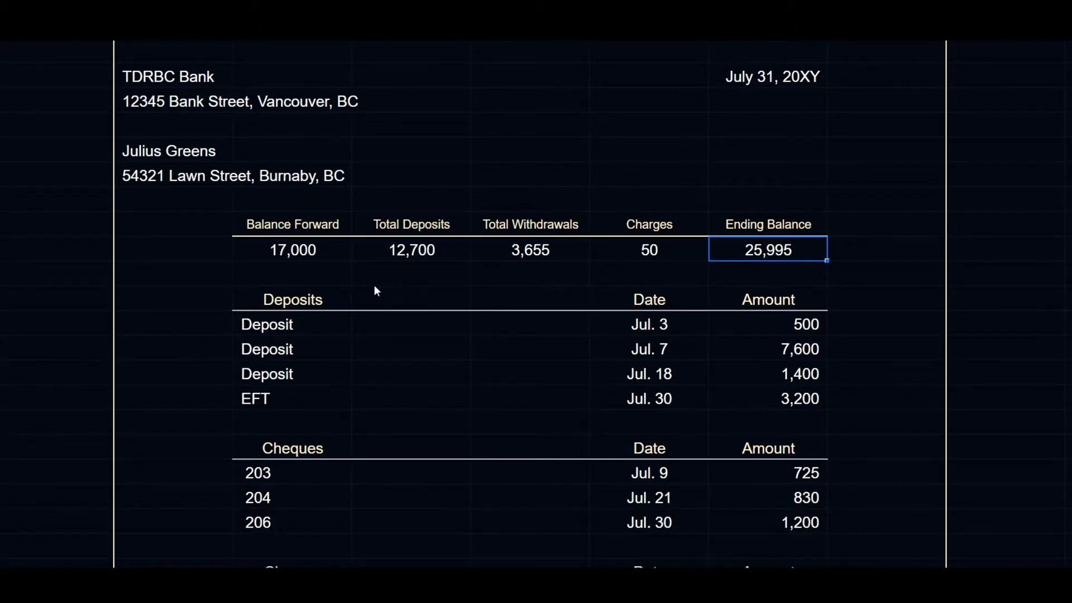
Review the three regular deposits and the EFT entry in the bank statement's Deposits section.
{"action": "left_click", "coordinate": [3, 301]}
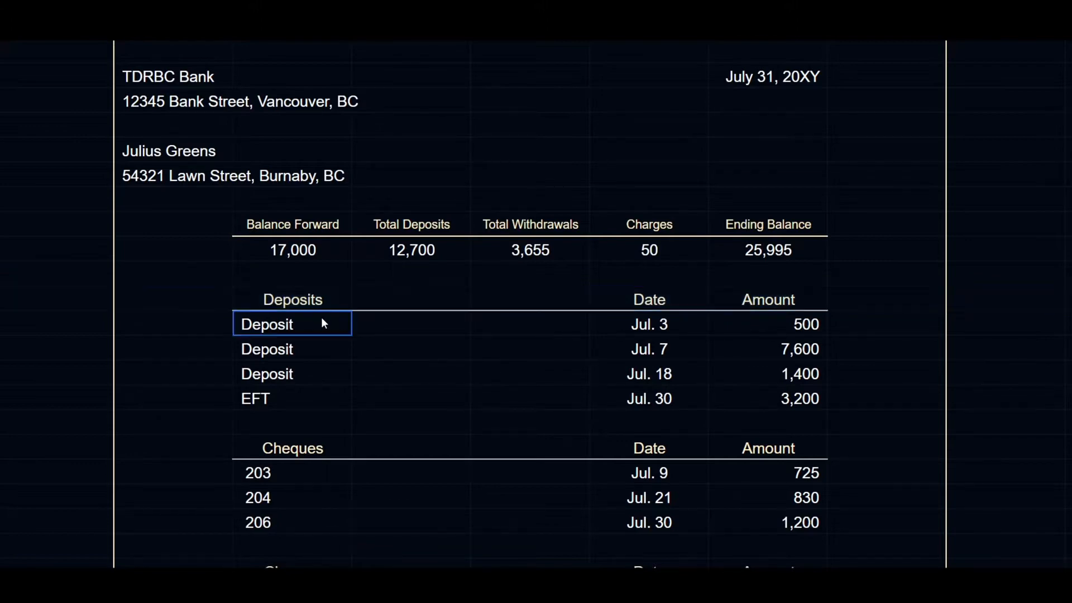
{"action": "left_click_drag", "start_coordinate": [321, 324], "coordinate": [782, 369]}
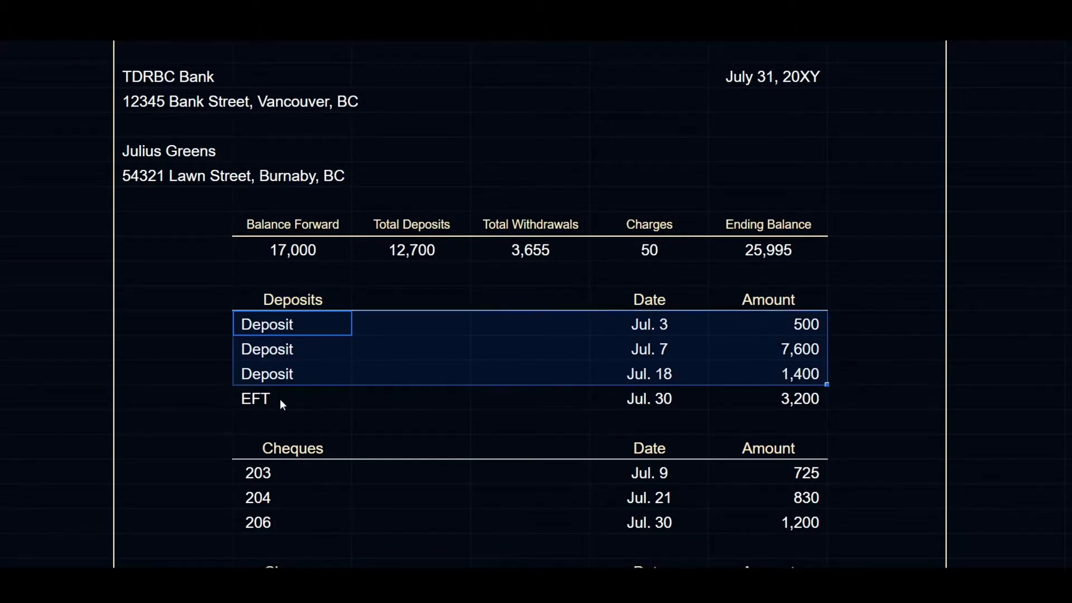
{"action": "left_click_drag", "start_coordinate": [280, 402], "coordinate": [793, 406]}
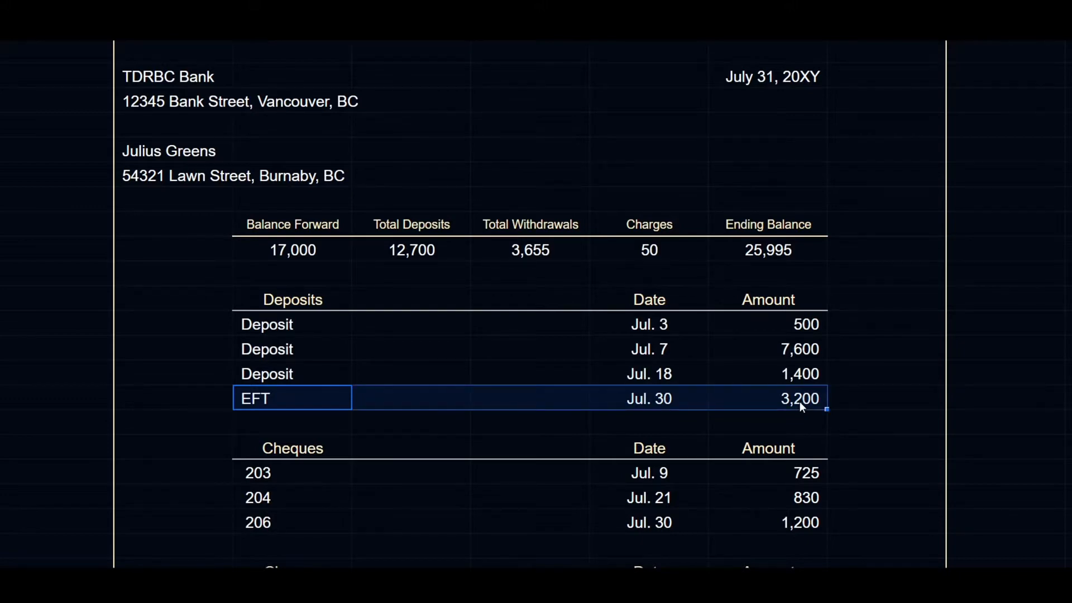
Review the cheque numbers, dates and amounts in the bank statement's Cheques section.
{"action": "scroll", "coordinate": [287, 248], "scroll_direction": "down", "scroll_amount": 3}
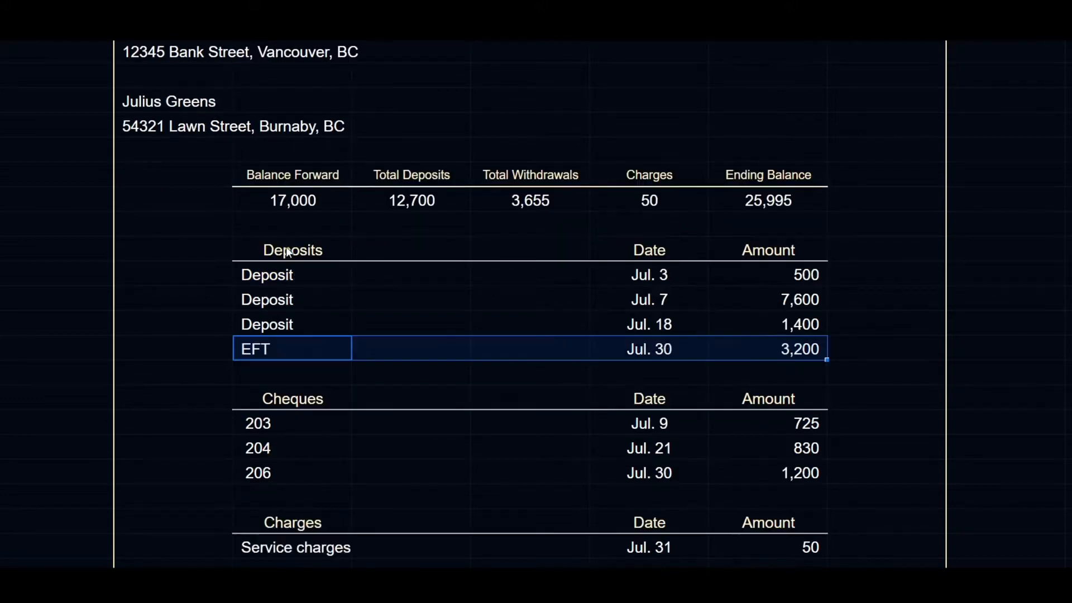
{"action": "scroll", "coordinate": [288, 252], "scroll_direction": "down", "scroll_amount": 1}
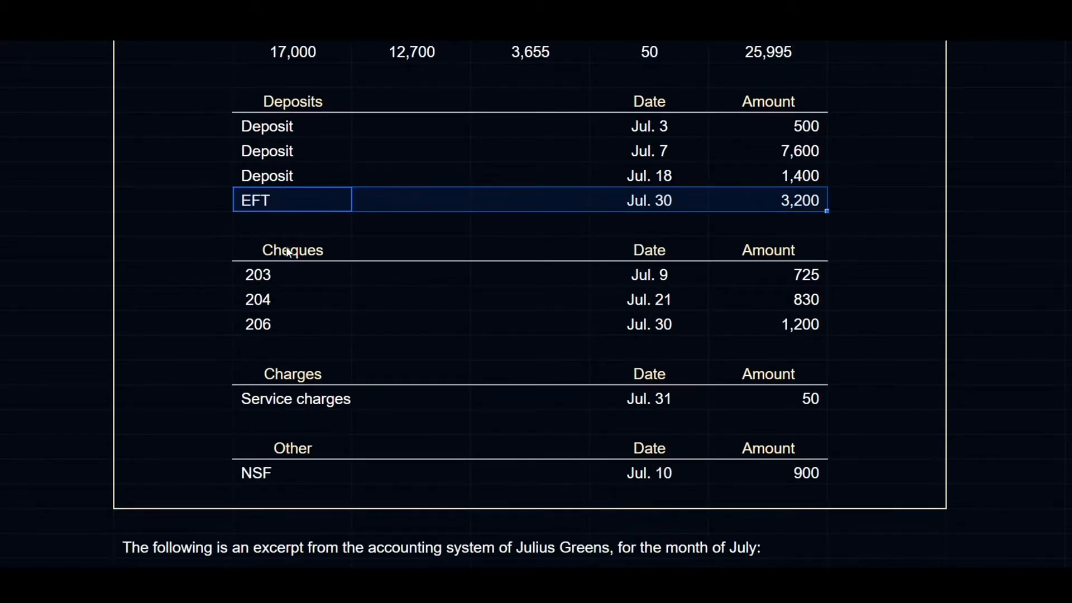
{"action": "left_click", "coordinate": [288, 251]}
{"action": "left_click_drag", "start_coordinate": [287, 252], "coordinate": [299, 276]}
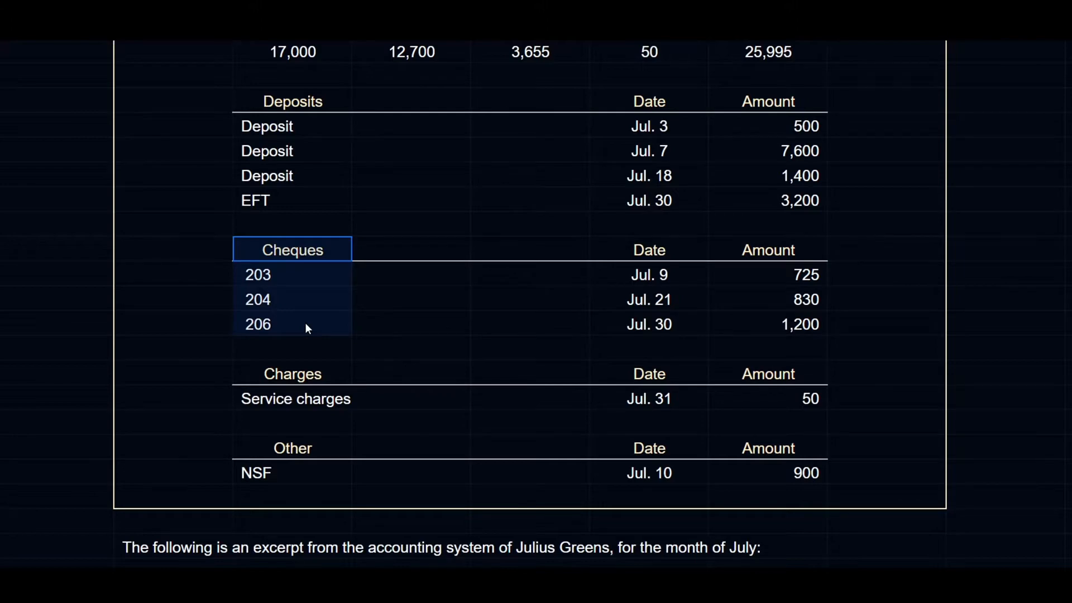
{"action": "left_click_drag", "start_coordinate": [306, 325], "coordinate": [616, 318]}
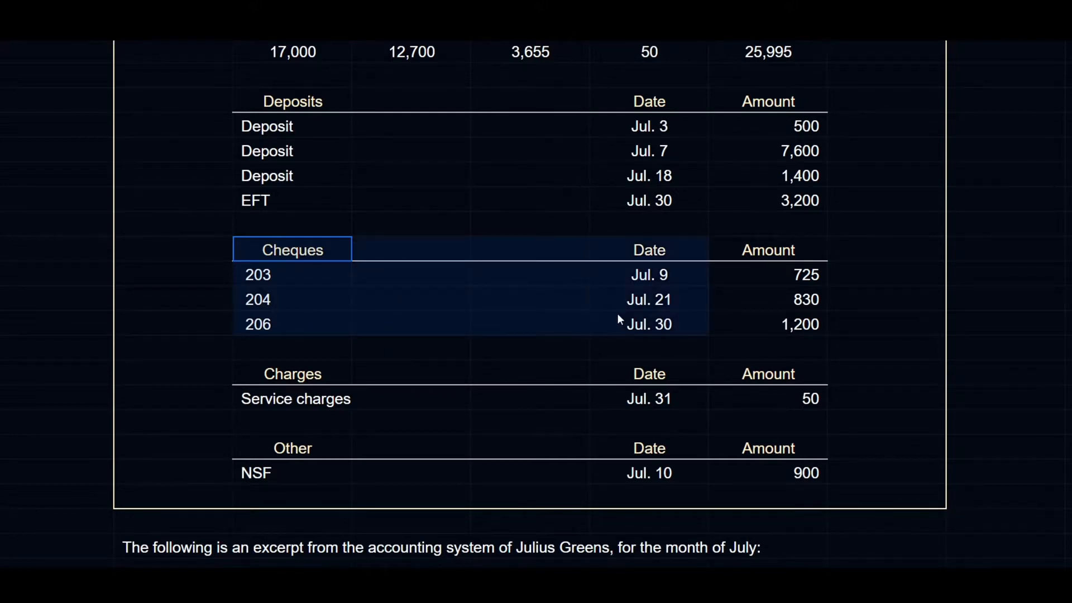
{"action": "left_click_drag", "start_coordinate": [617, 314], "coordinate": [744, 315]}
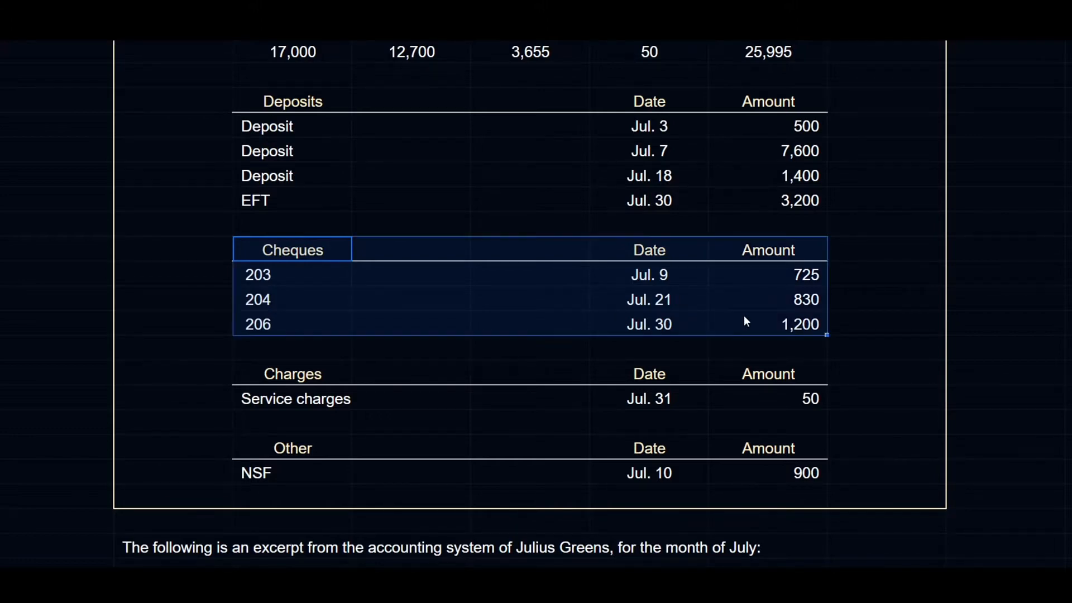
Review the service charges and the NSF entry in the bank statement's Charges and Other sections.
{"action": "left_click", "coordinate": [282, 374]}
{"action": "left_click_drag", "start_coordinate": [282, 375], "coordinate": [776, 393]}
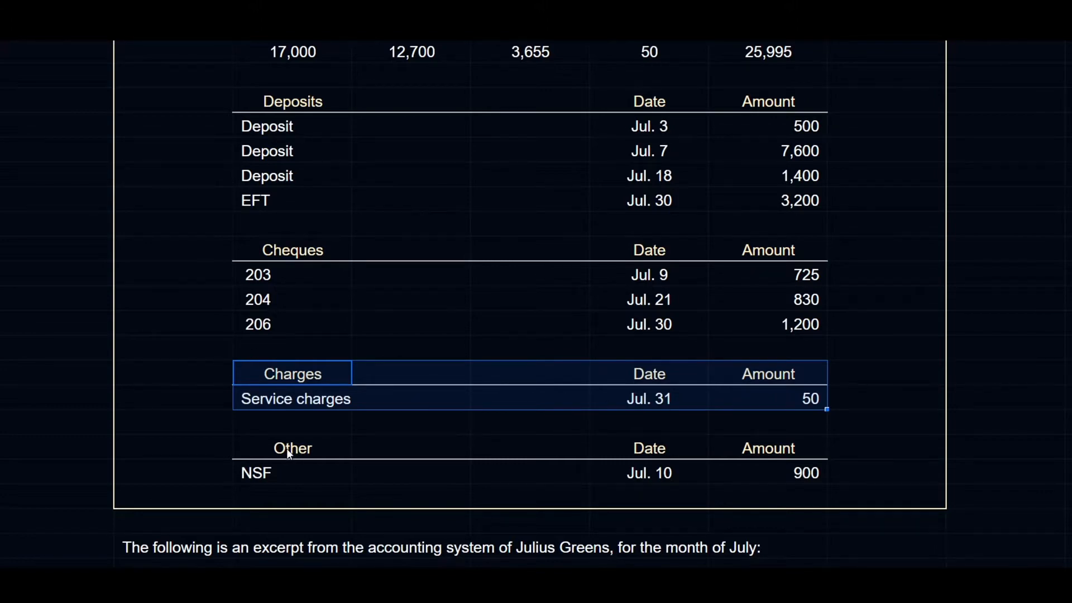
{"action": "left_click_drag", "start_coordinate": [288, 448], "coordinate": [762, 466]}
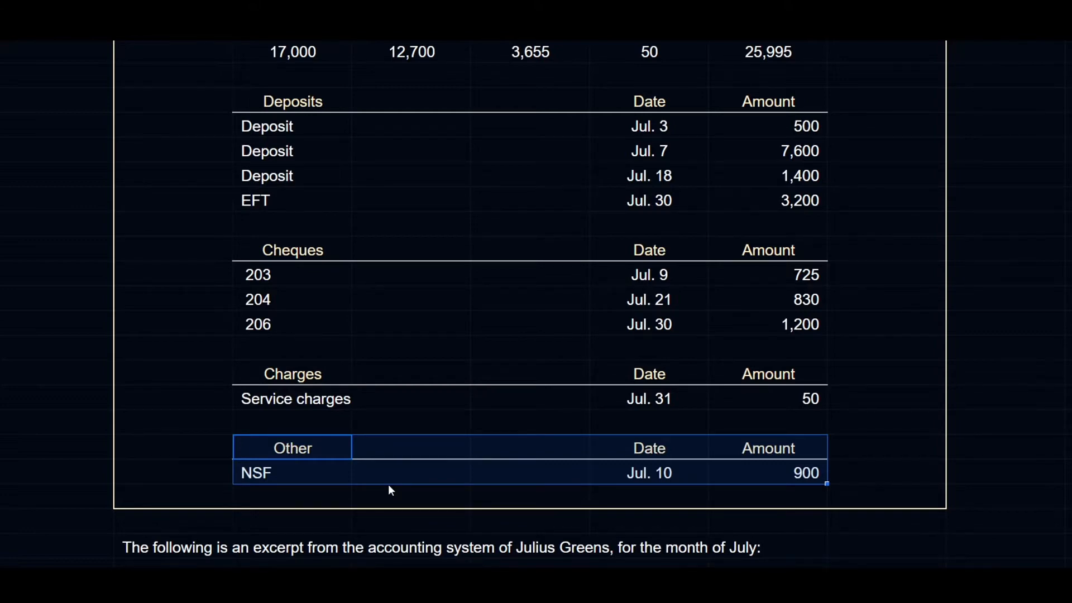
{"action": "left_click", "coordinate": [761, 479]}
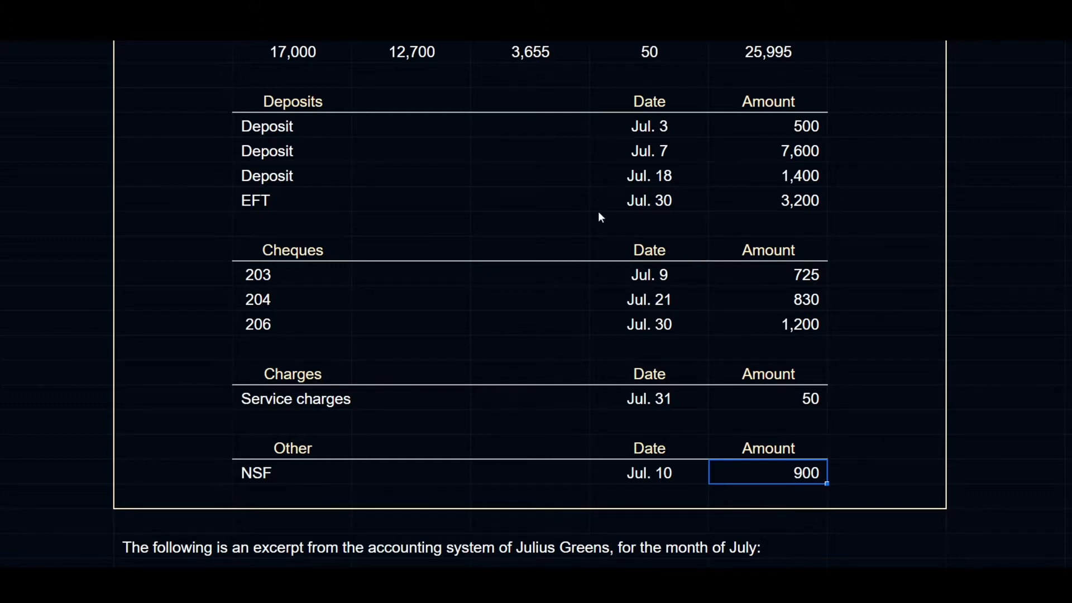
Compare the bank statement's full Deposits section with the NSF item under Other.
{"action": "left_click_drag", "start_coordinate": [264, 108], "coordinate": [780, 203]}
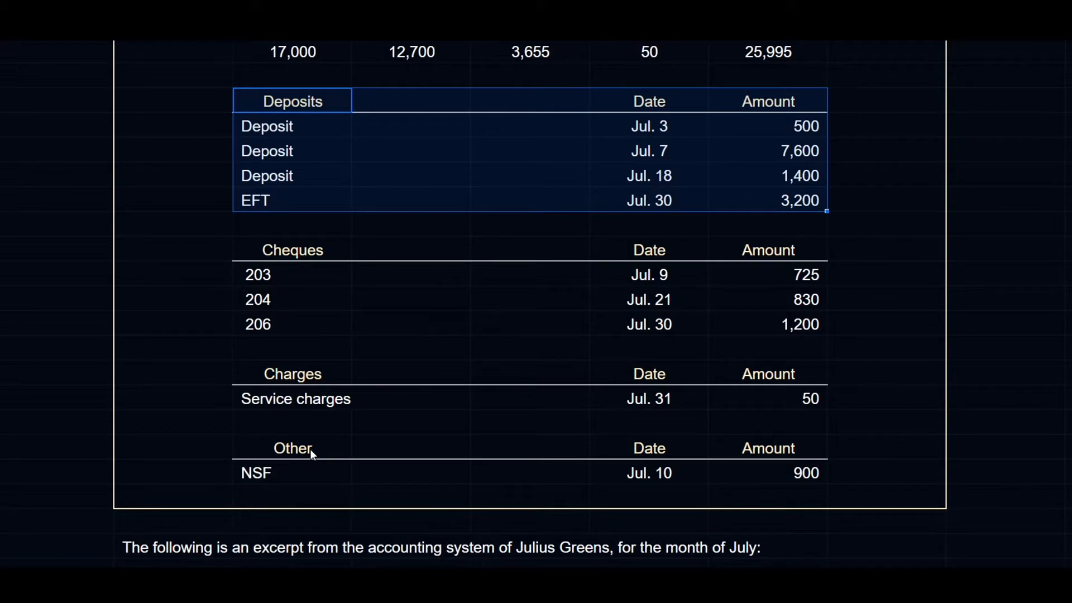
{"action": "left_click_drag", "start_coordinate": [310, 449], "coordinate": [754, 471]}
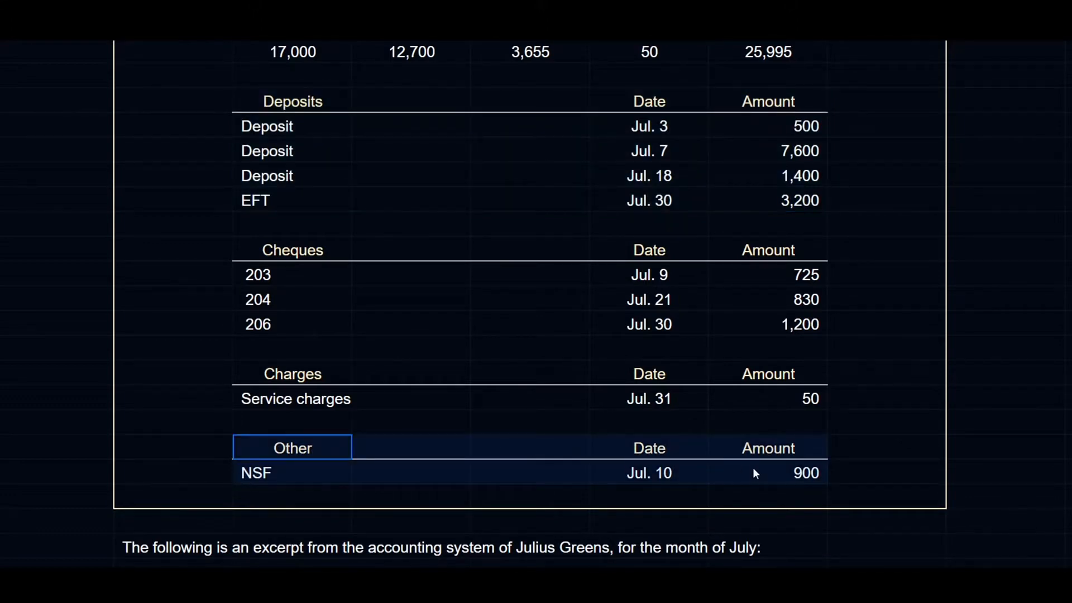
{"action": "left_click_drag", "start_coordinate": [753, 468], "coordinate": [753, 468]}
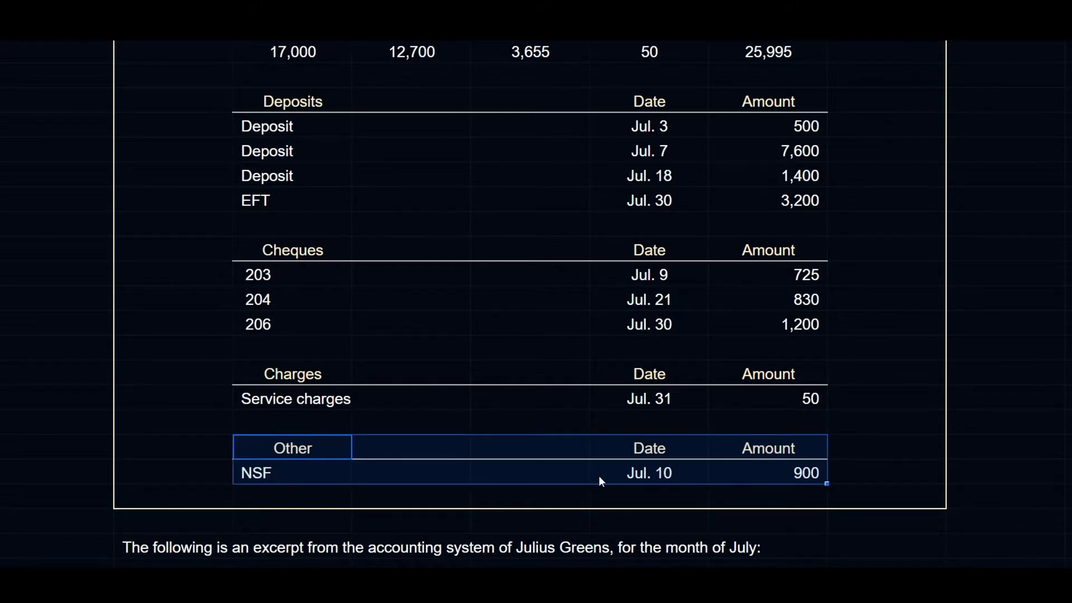
Examine the July Cash Receipts and Cash Payments tables in the accounting system excerpt below the bank statement.
{"action": "scroll", "coordinate": [212, 399], "scroll_direction": "down", "scroll_amount": 1}
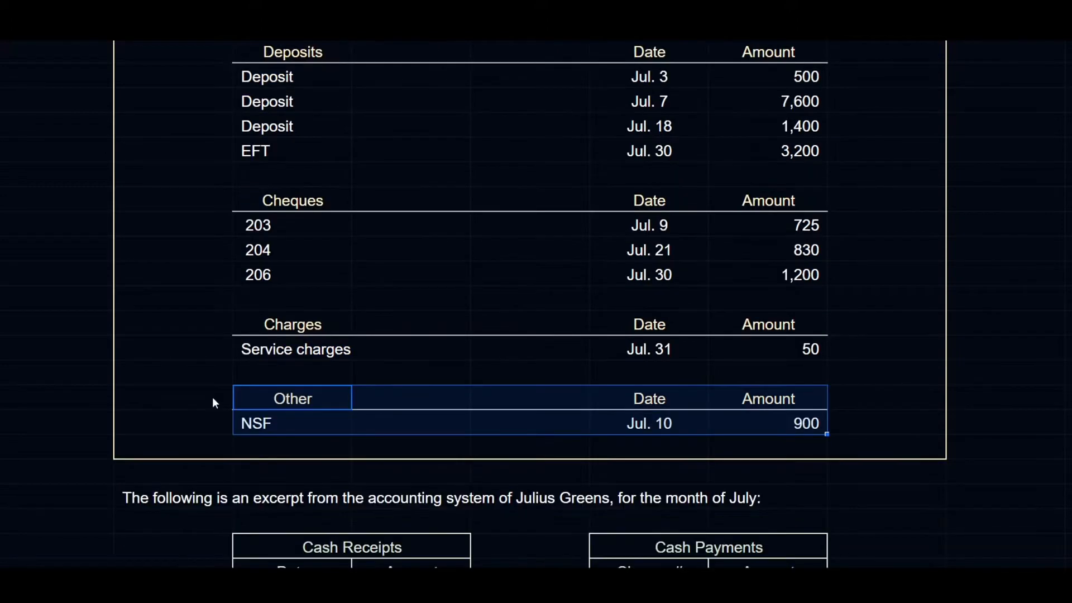
{"action": "scroll", "coordinate": [213, 399], "scroll_direction": "down", "scroll_amount": 8}
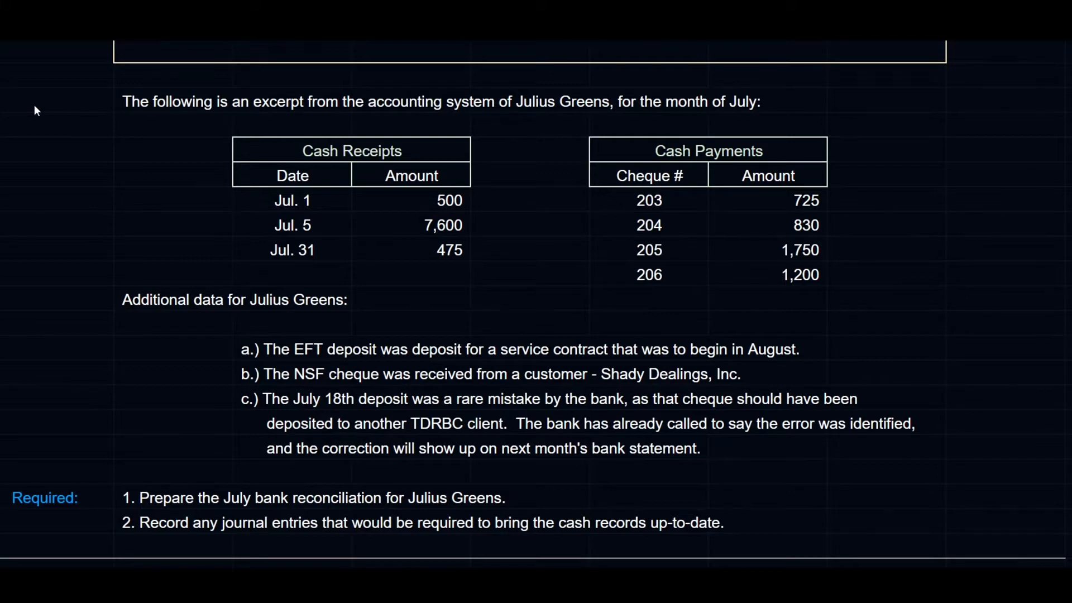
{"action": "left_click", "coordinate": [1, 101]}
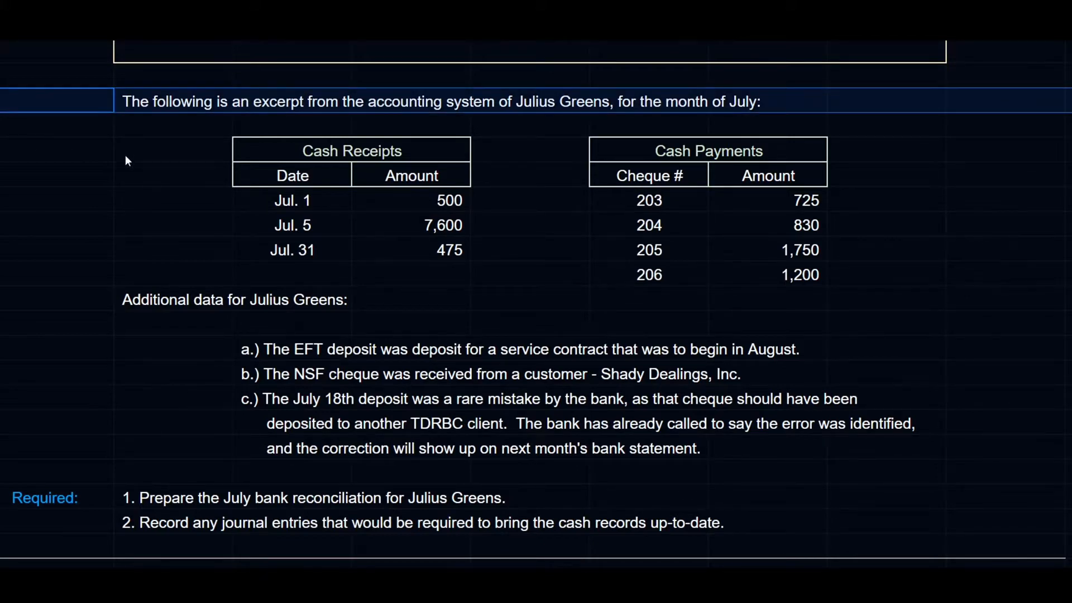
{"action": "left_click_drag", "start_coordinate": [294, 157], "coordinate": [377, 259]}
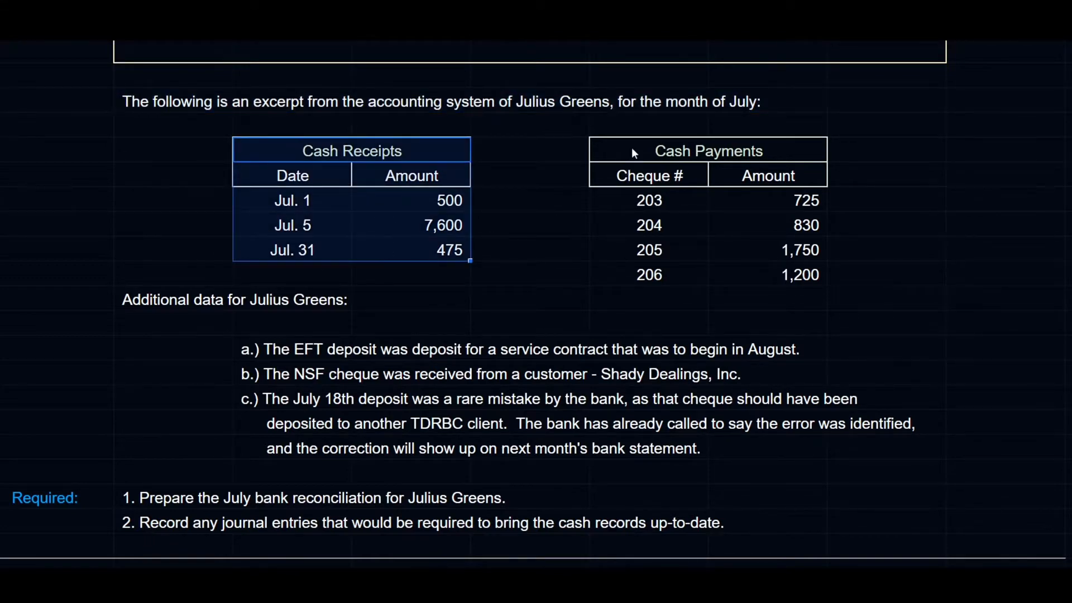
{"action": "left_click_drag", "start_coordinate": [631, 153], "coordinate": [714, 284]}
{"action": "left_click_drag", "start_coordinate": [671, 202], "coordinate": [755, 276]}
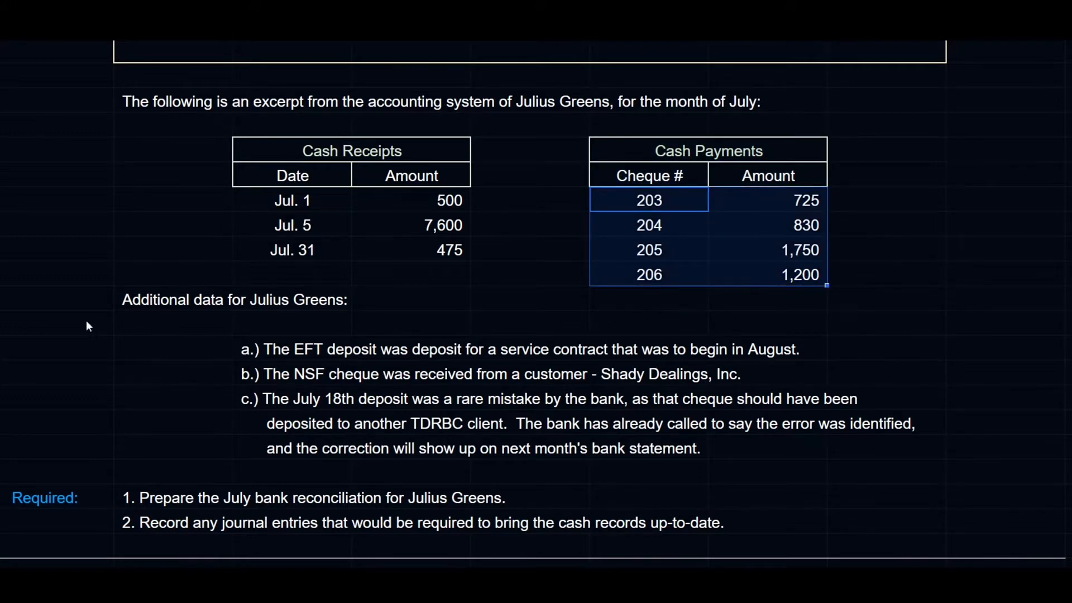
Review notes a to c in the additional data for Julius Greens and the first requirement.
{"action": "left_click", "coordinate": [56, 298]}
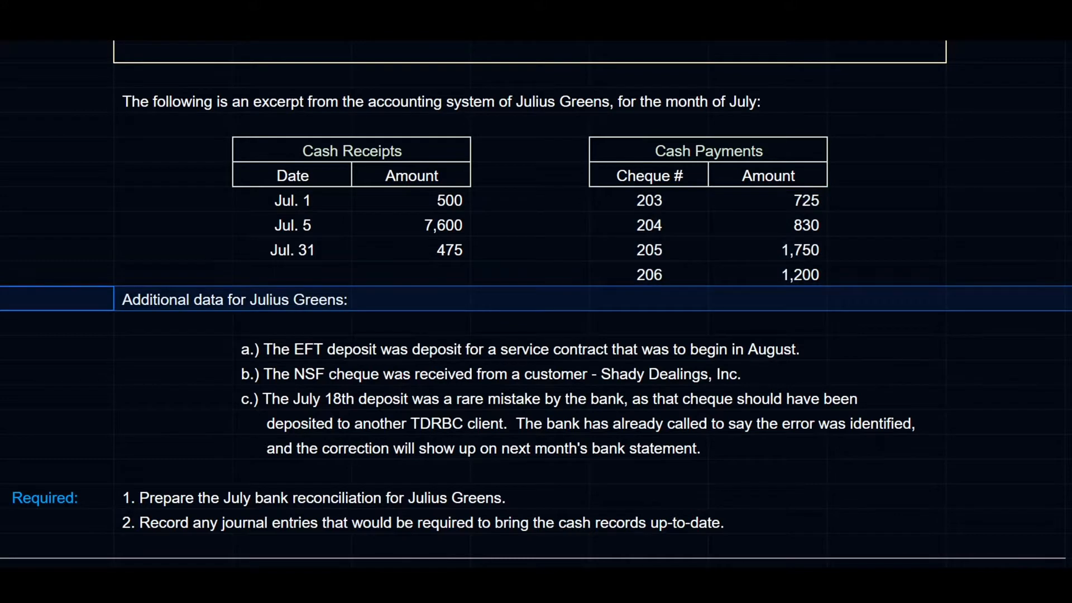
{"action": "left_click", "coordinate": [2, 348]}
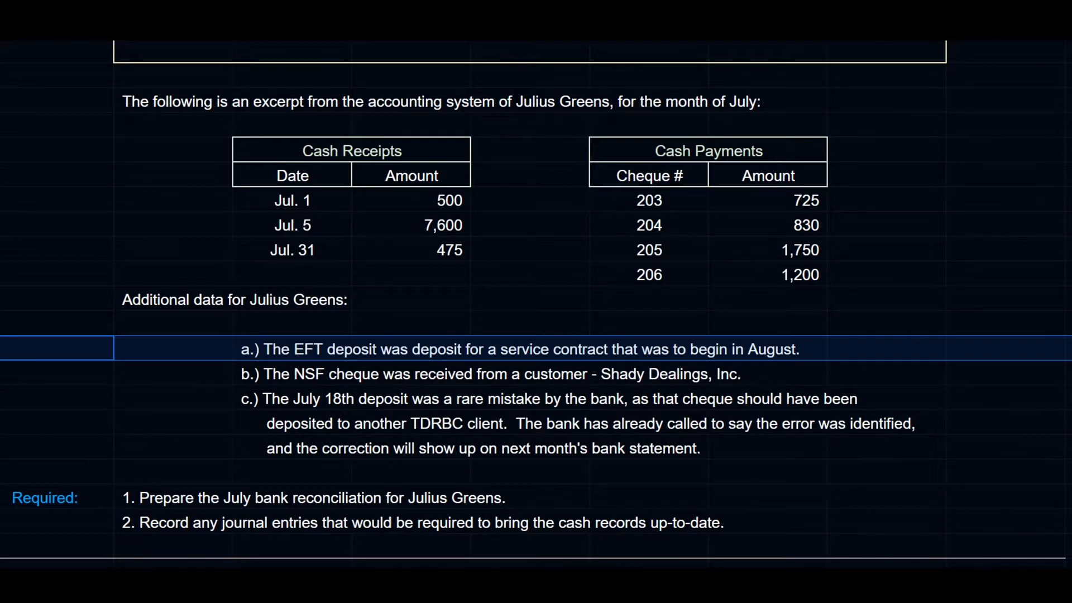
{"action": "left_click", "coordinate": [2, 373]}
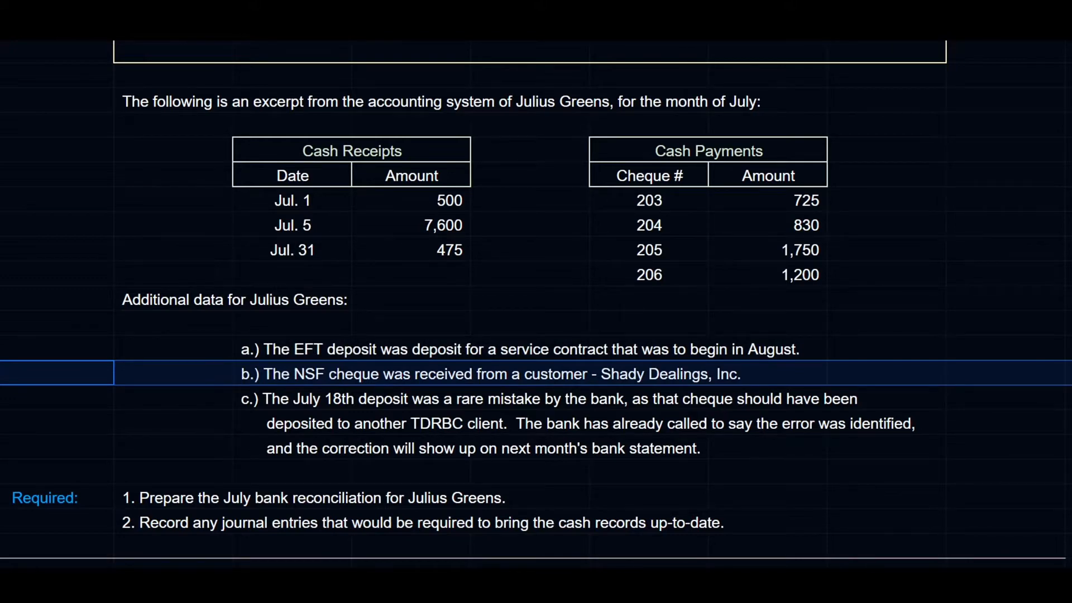
{"action": "left_click", "coordinate": [2, 397]}
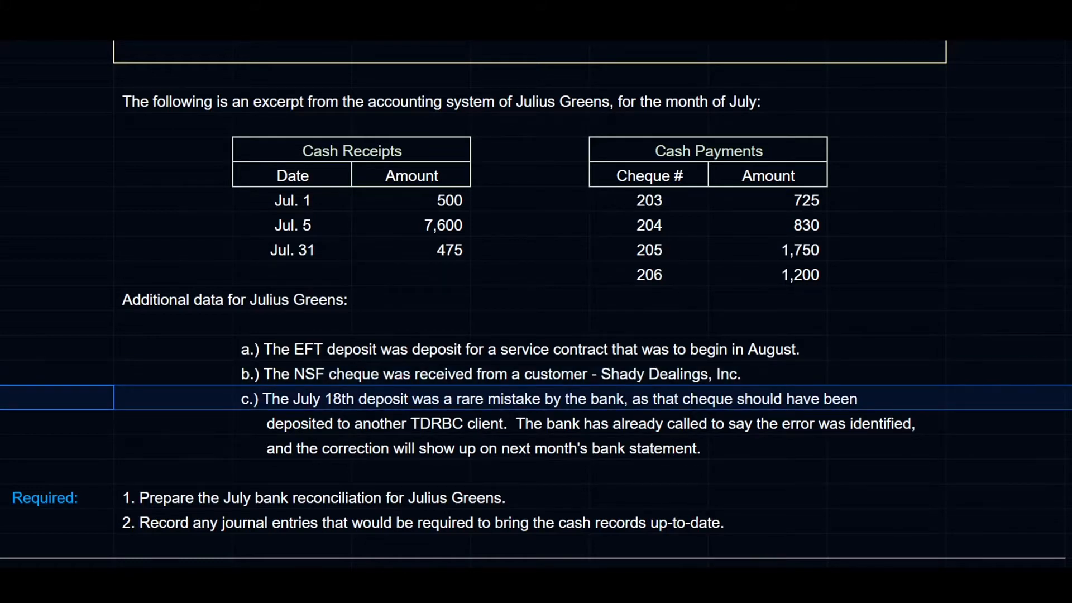
{"action": "left_click", "coordinate": [2, 422]}
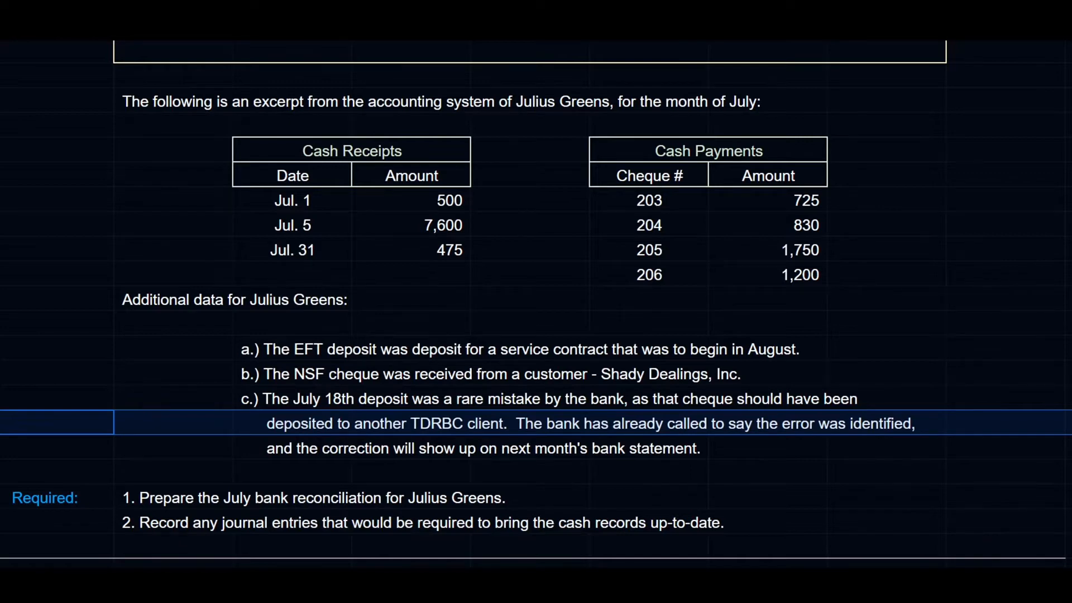
{"action": "left_click", "coordinate": [2, 447]}
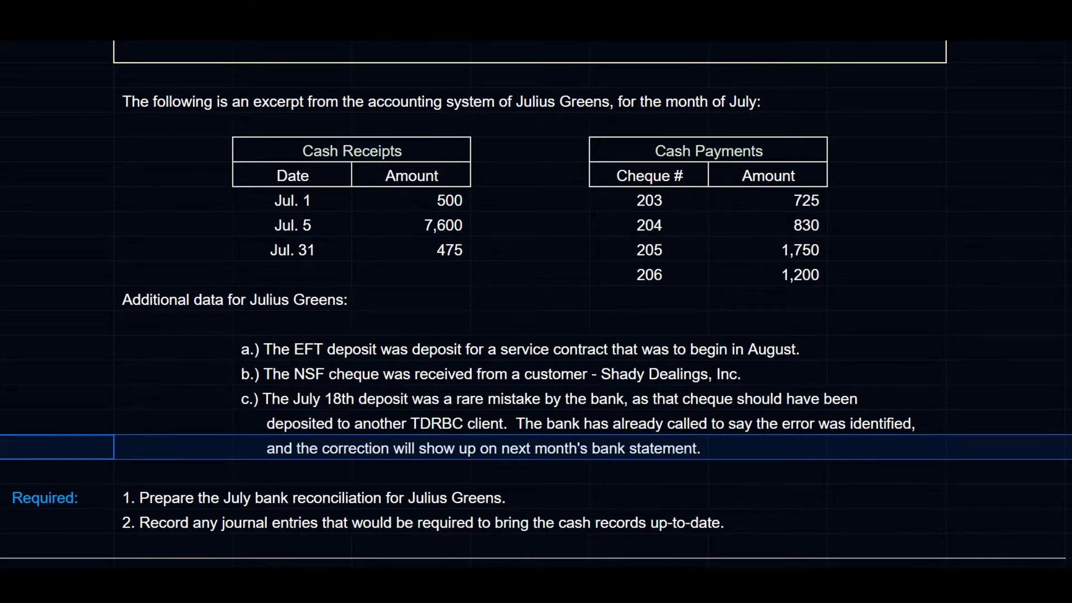
{"action": "scroll", "coordinate": [536, 301], "scroll_direction": "down", "scroll_amount": 4}
{"action": "left_click", "coordinate": [2, 299]}
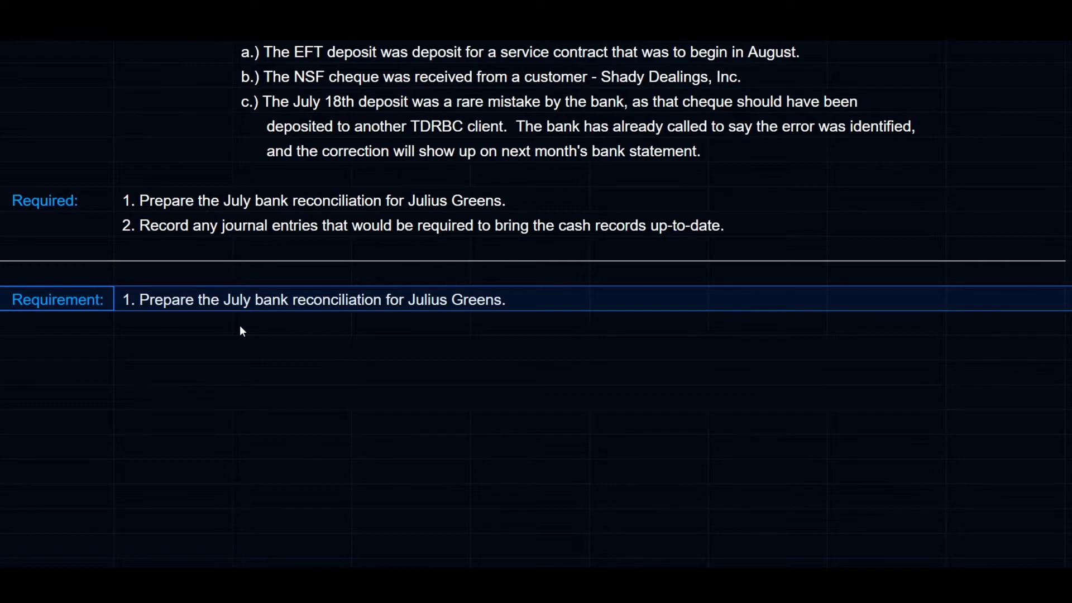
Check the three heading lines of the bank reconciliation format above Example 8-3.
{"action": "scroll", "coordinate": [242, 331], "scroll_direction": "up", "scroll_amount": 10}
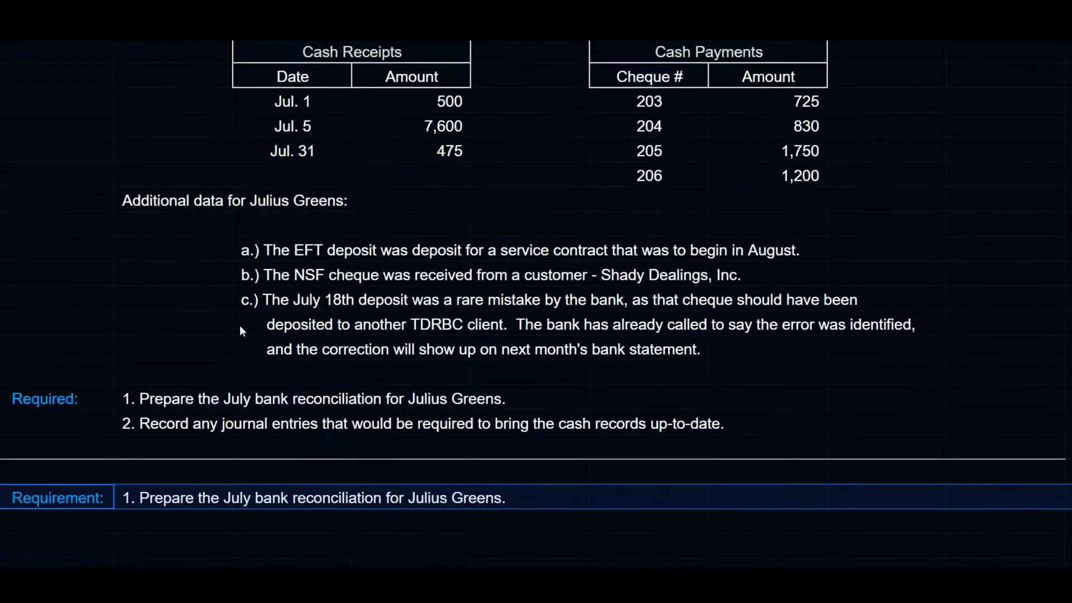
{"action": "scroll", "coordinate": [242, 331], "scroll_direction": "up", "scroll_amount": 10}
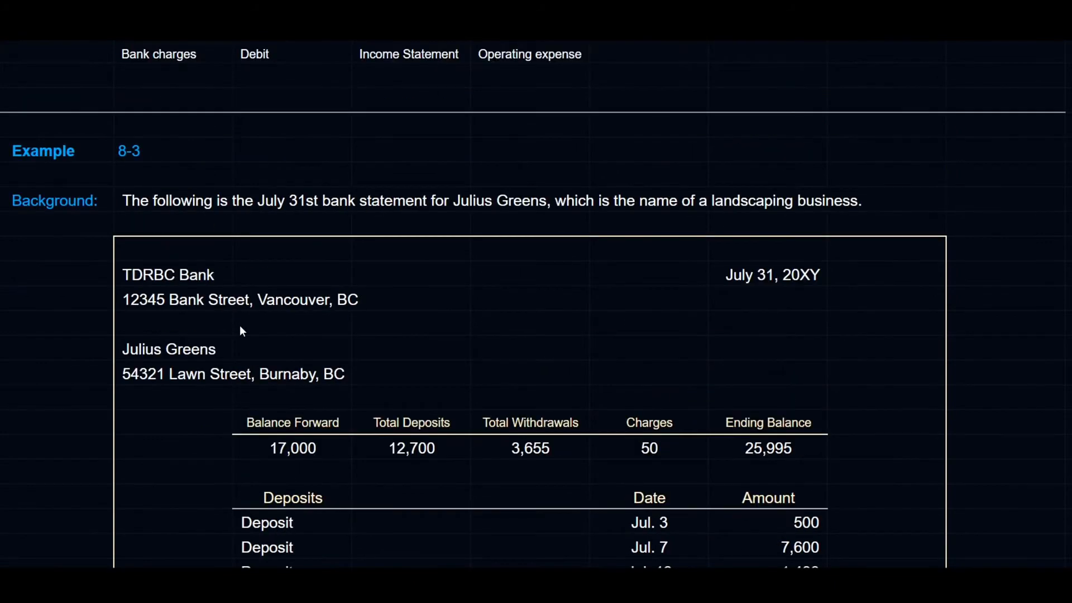
{"action": "scroll", "coordinate": [241, 331], "scroll_direction": "up", "scroll_amount": 4}
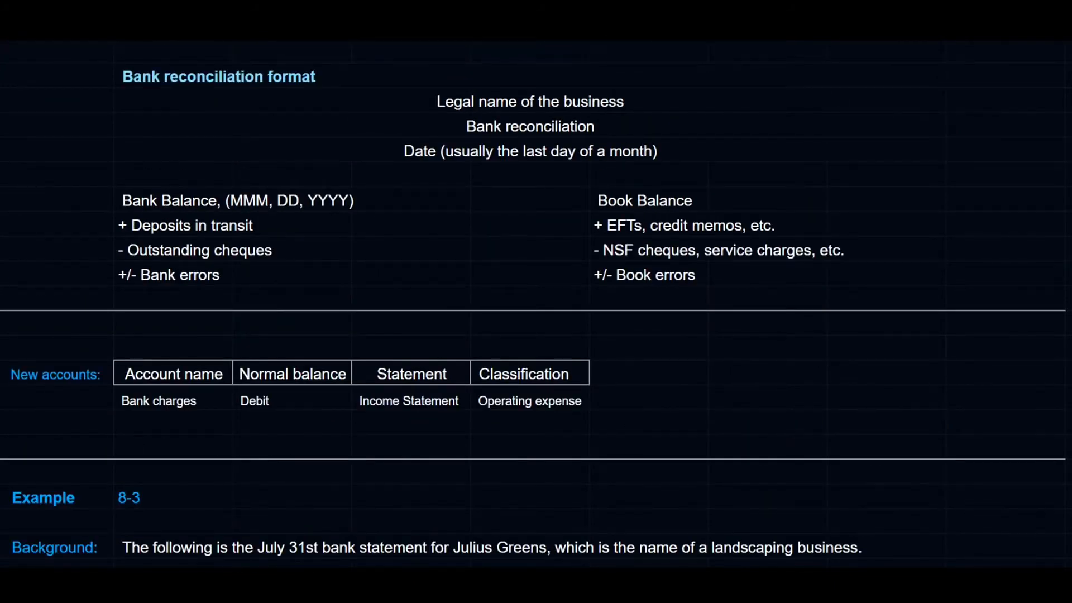
{"action": "left_click", "coordinate": [1, 76]}
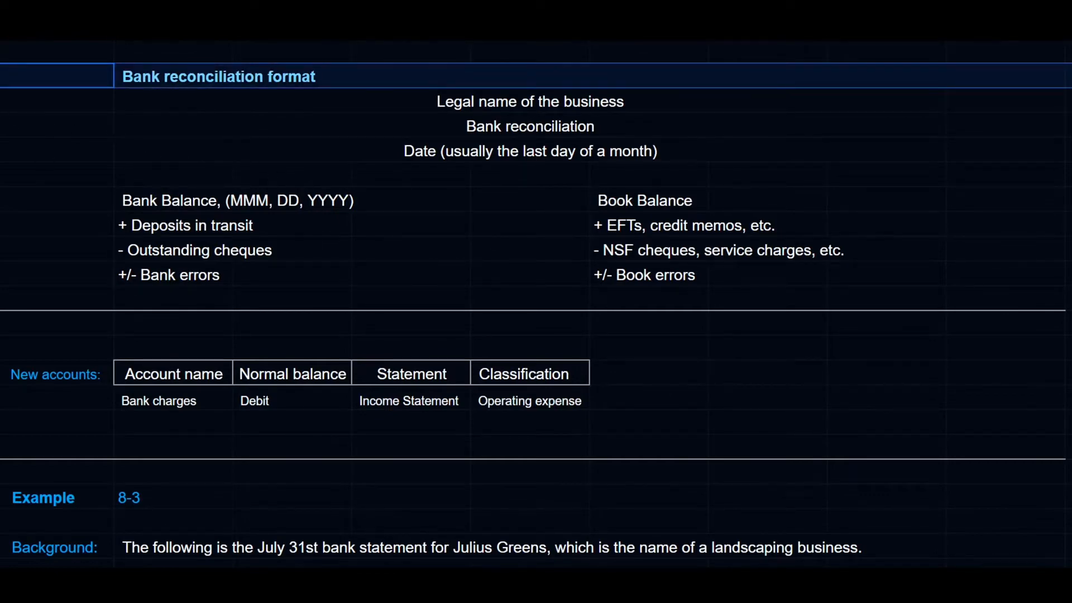
{"action": "left_click", "coordinate": [1, 100]}
{"action": "left_click", "coordinate": [1, 125]}
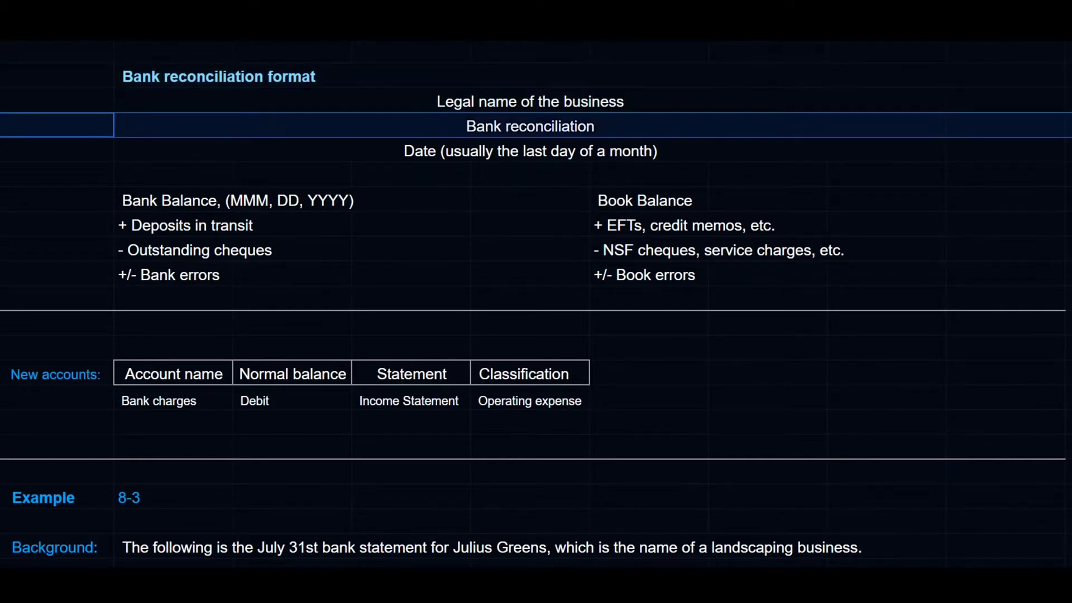
{"action": "left_click", "coordinate": [1, 150]}
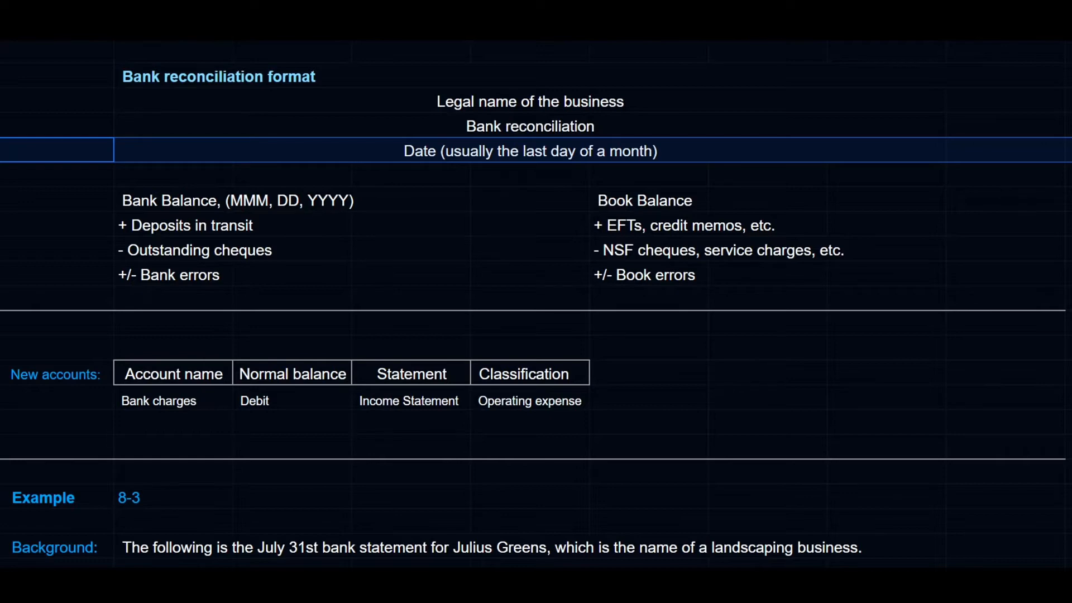
Compare the Bank Balance and Book Balance adjustment lists in the bank reconciliation format.
{"action": "left_click_drag", "start_coordinate": [151, 202], "coordinate": [193, 274]}
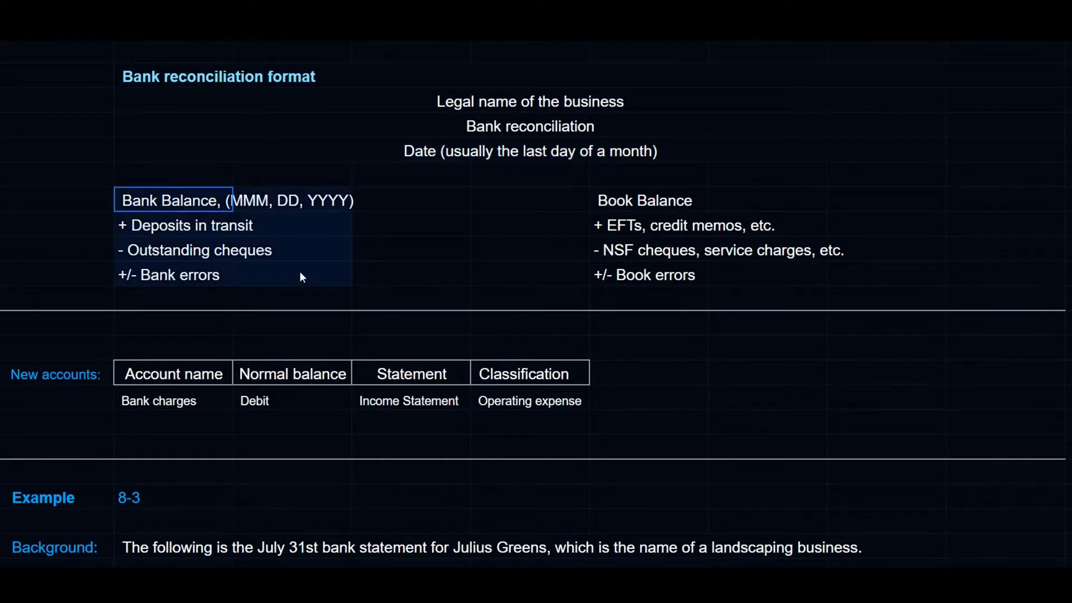
{"action": "left_click_drag", "start_coordinate": [330, 275], "coordinate": [738, 275]}
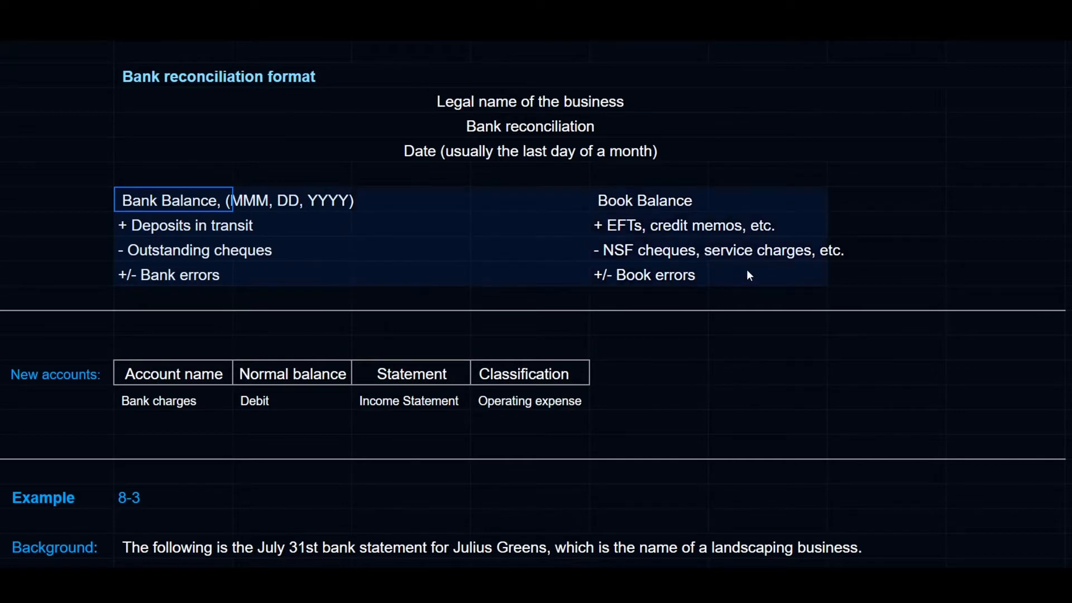
{"action": "left_click_drag", "start_coordinate": [828, 273], "coordinate": [858, 272]}
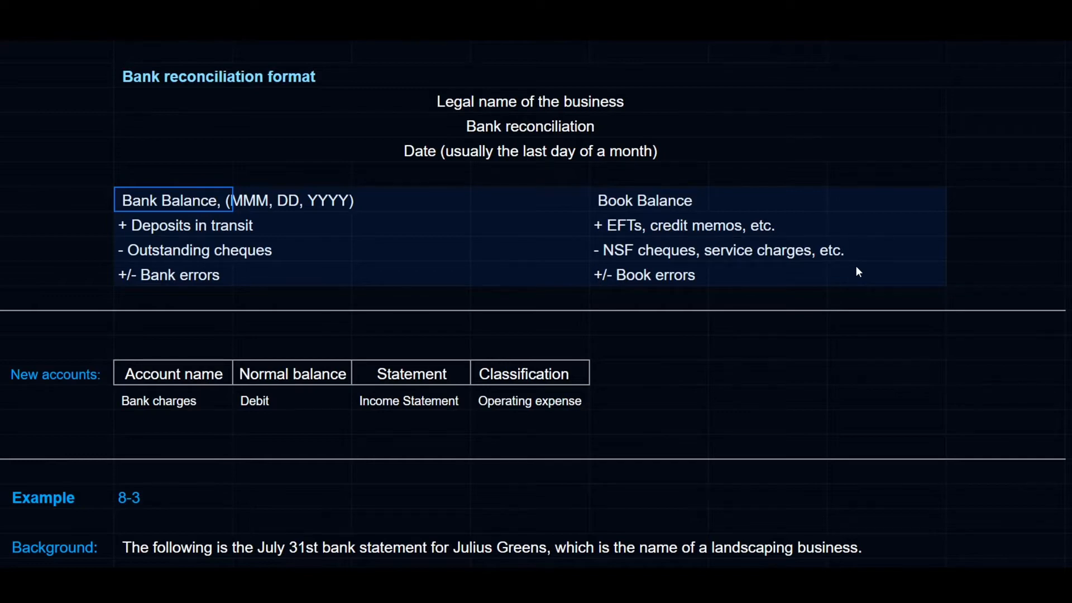
{"action": "left_click_drag", "start_coordinate": [856, 267], "coordinate": [857, 267]}
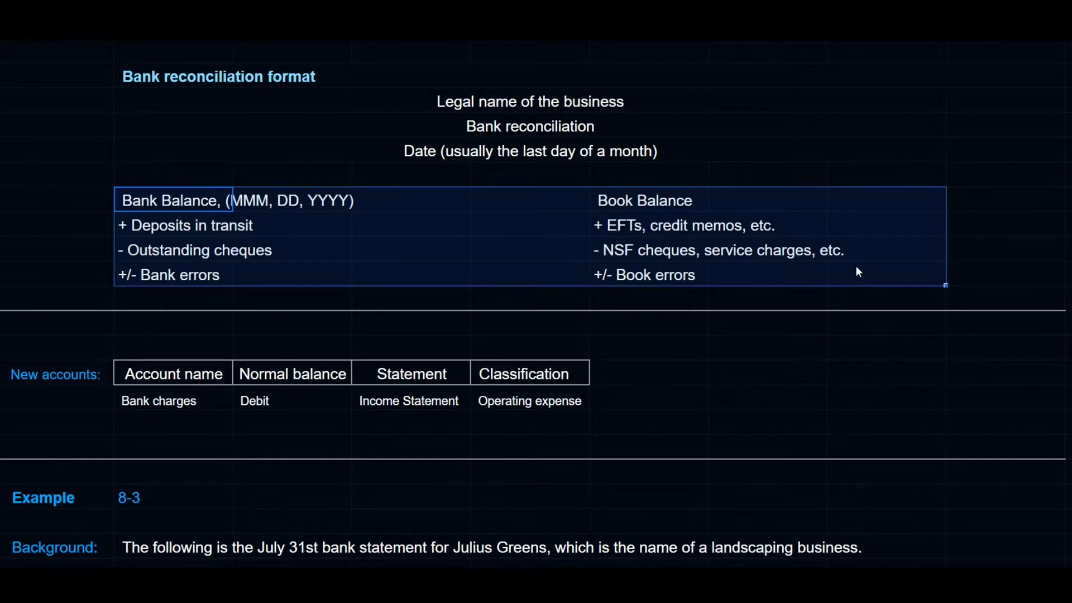
{"action": "left_click", "coordinate": [600, 202]}
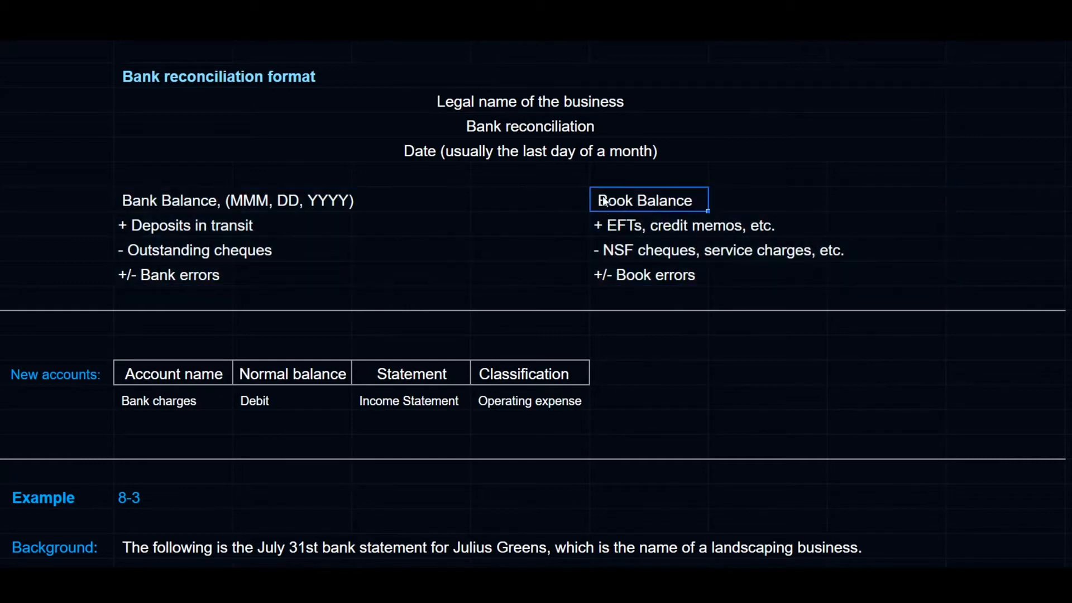
{"action": "left_click_drag", "start_coordinate": [808, 216], "coordinate": [852, 282]}
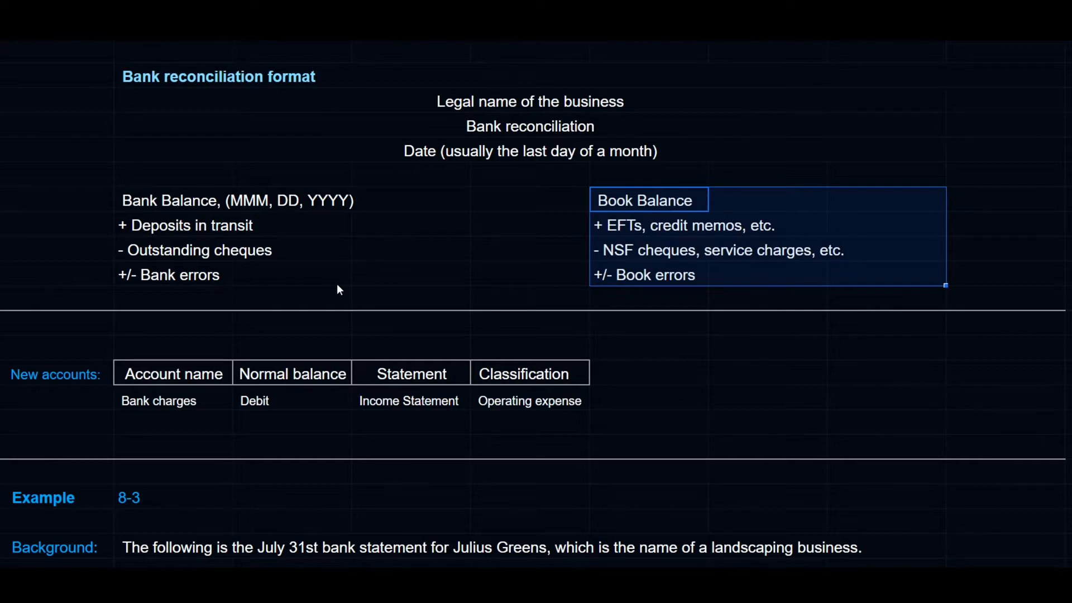
Enter the centred heading lines "Julius Greens", "Bank Reconciliation" and "July 31, 20XY" below requirement 1.
{"action": "scroll", "coordinate": [349, 286], "scroll_direction": "down", "scroll_amount": 13}
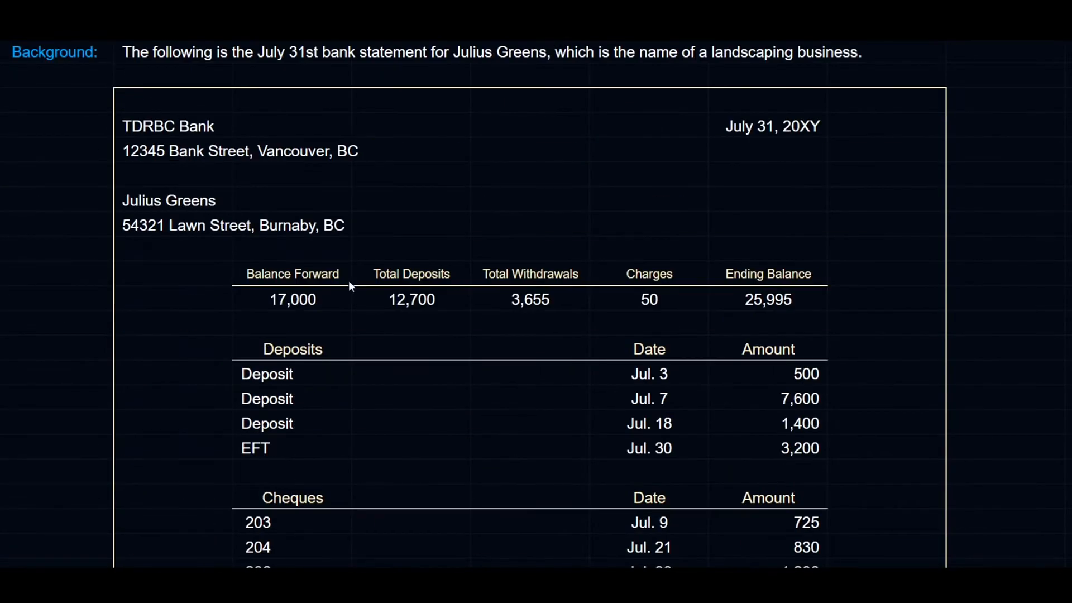
{"action": "scroll", "coordinate": [348, 285], "scroll_direction": "down", "scroll_amount": 10}
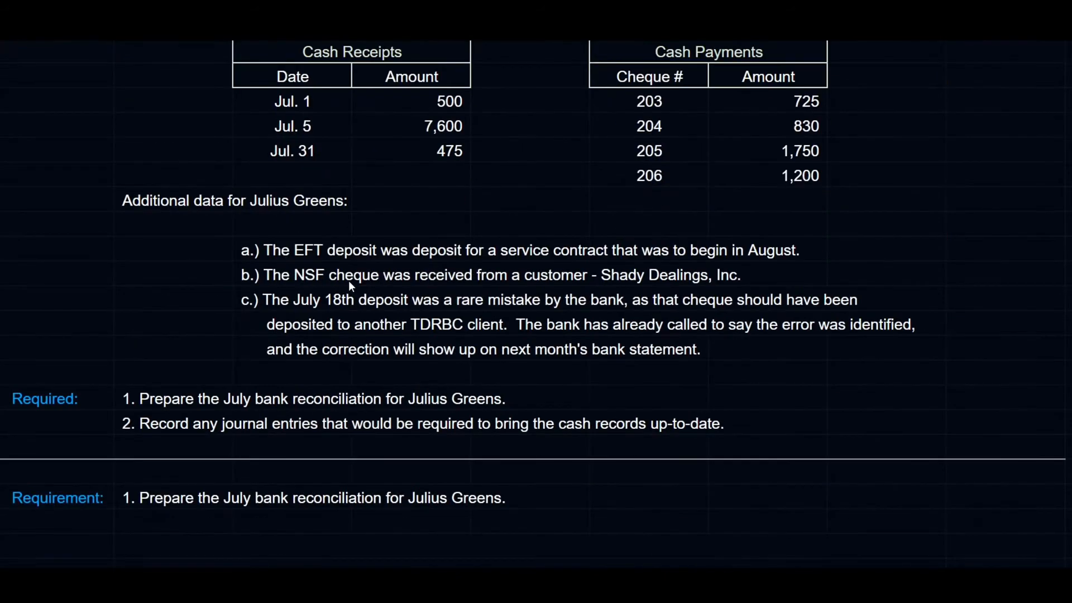
{"action": "scroll", "coordinate": [348, 286], "scroll_direction": "up", "scroll_amount": 3}
{"action": "scroll", "coordinate": [350, 285], "scroll_direction": "up", "scroll_amount": 9}
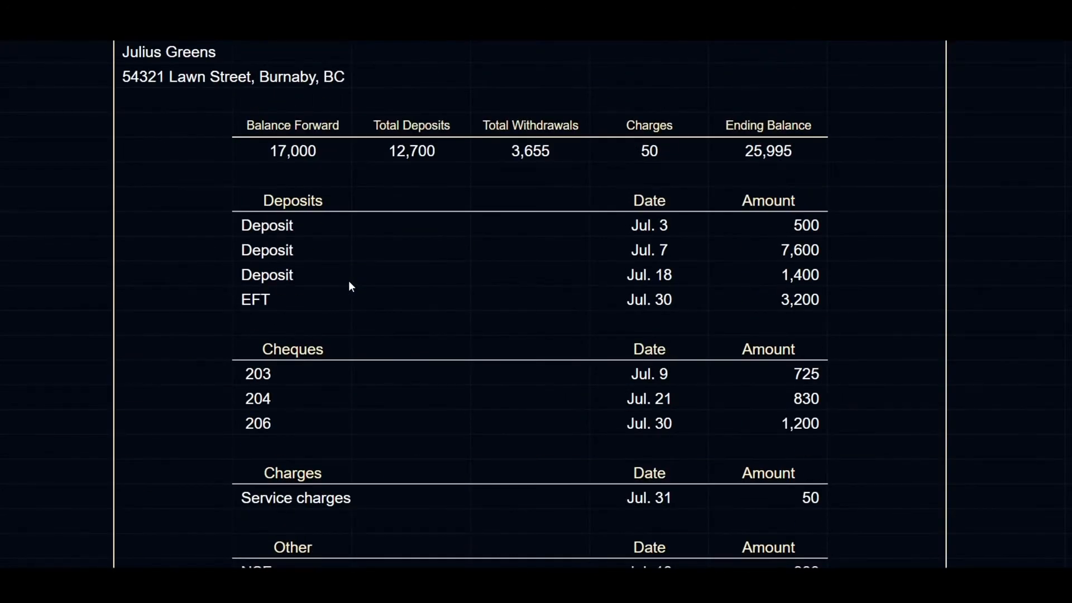
{"action": "scroll", "coordinate": [350, 286], "scroll_direction": "down", "scroll_amount": 17}
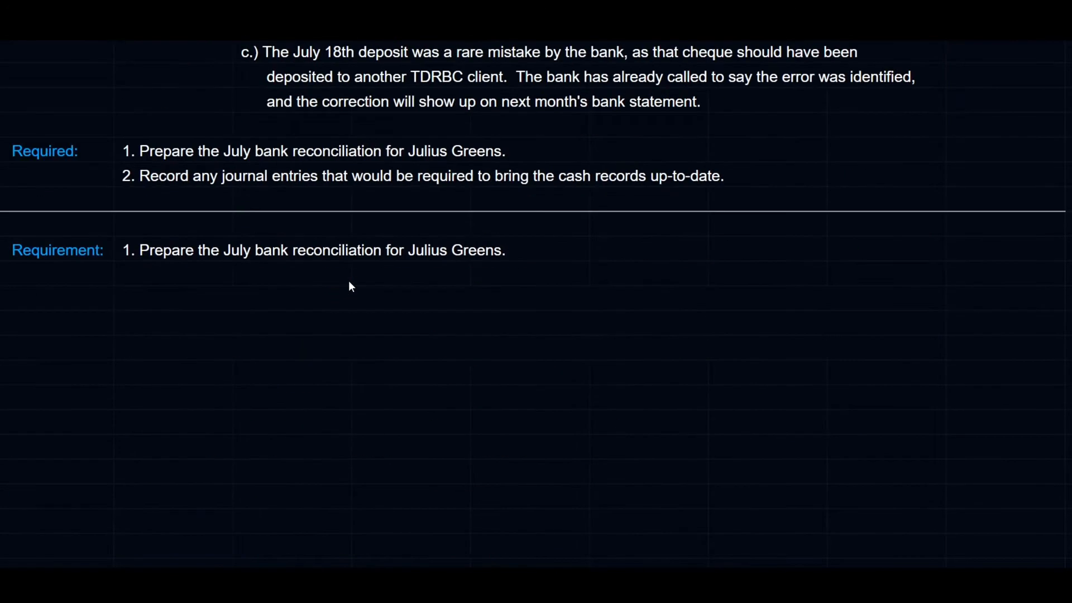
{"action": "left_click", "coordinate": [176, 304]}
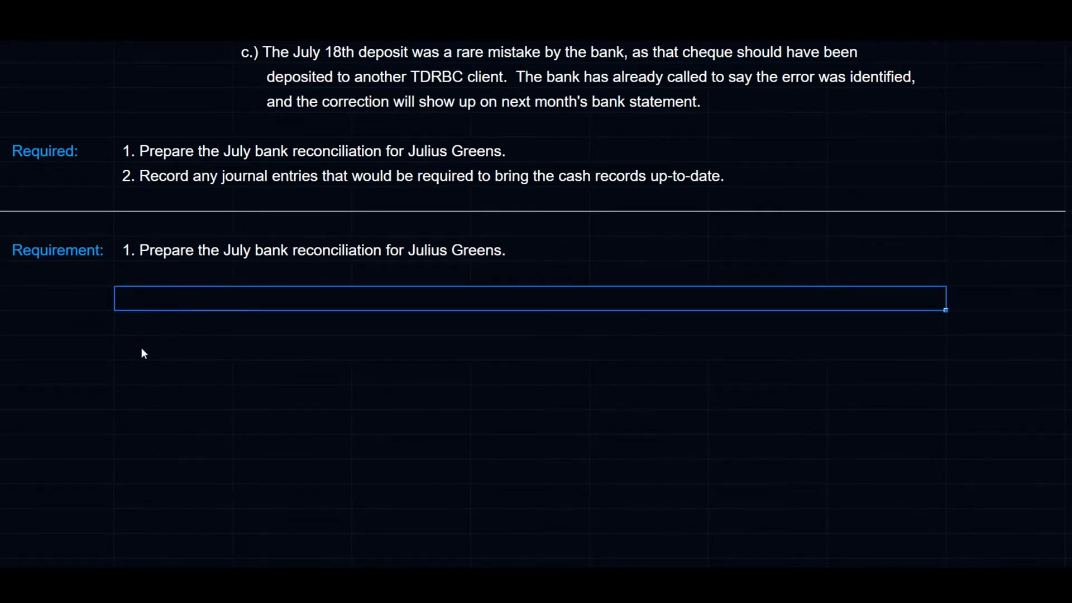
{"action": "type", "text": "Julius Greens"}
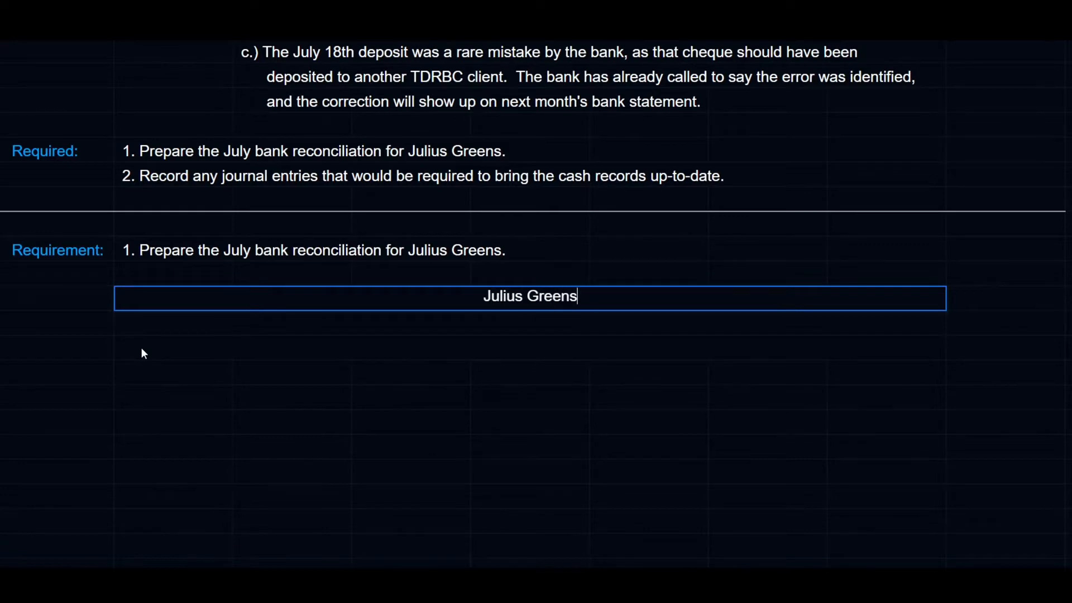
{"action": "key", "text": "Return"}
{"action": "type", "text": "Bank "}
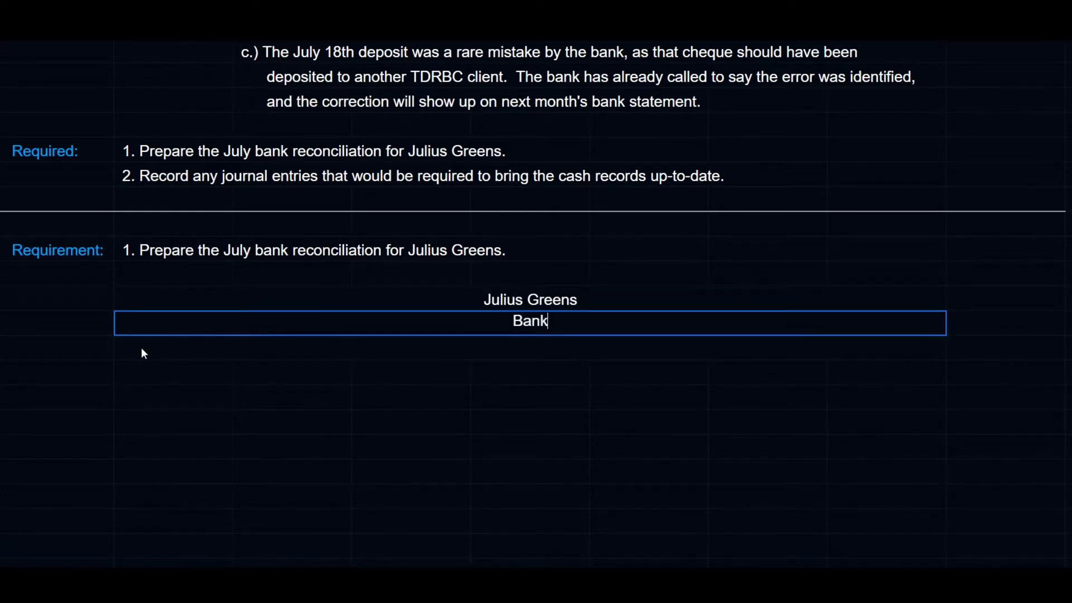
{"action": "type", "text": "RE"}
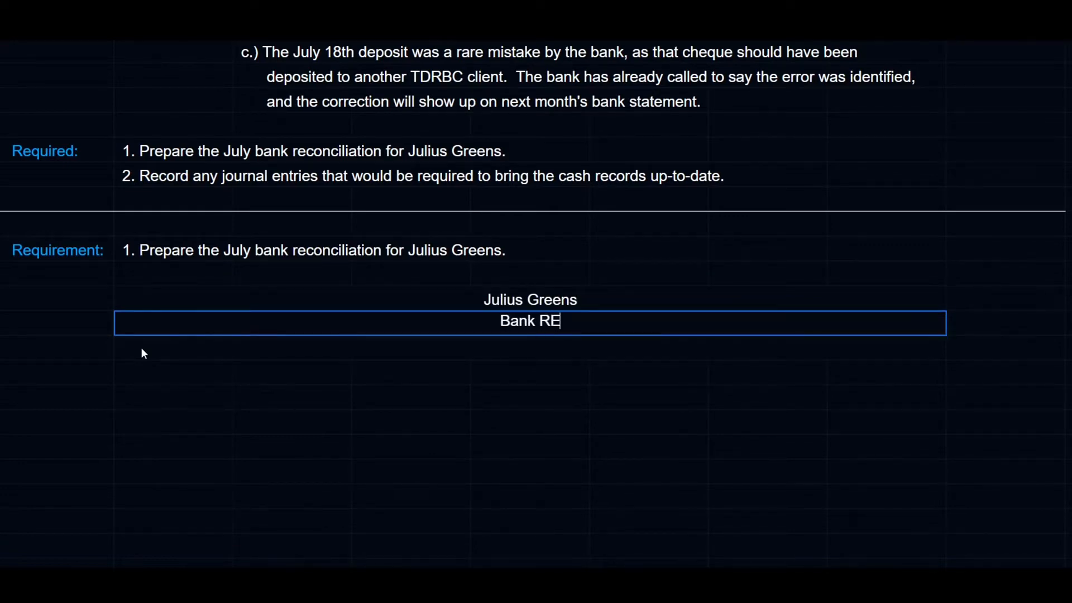
{"action": "key", "text": "BackSpace"}
{"action": "type", "text": "econ"}
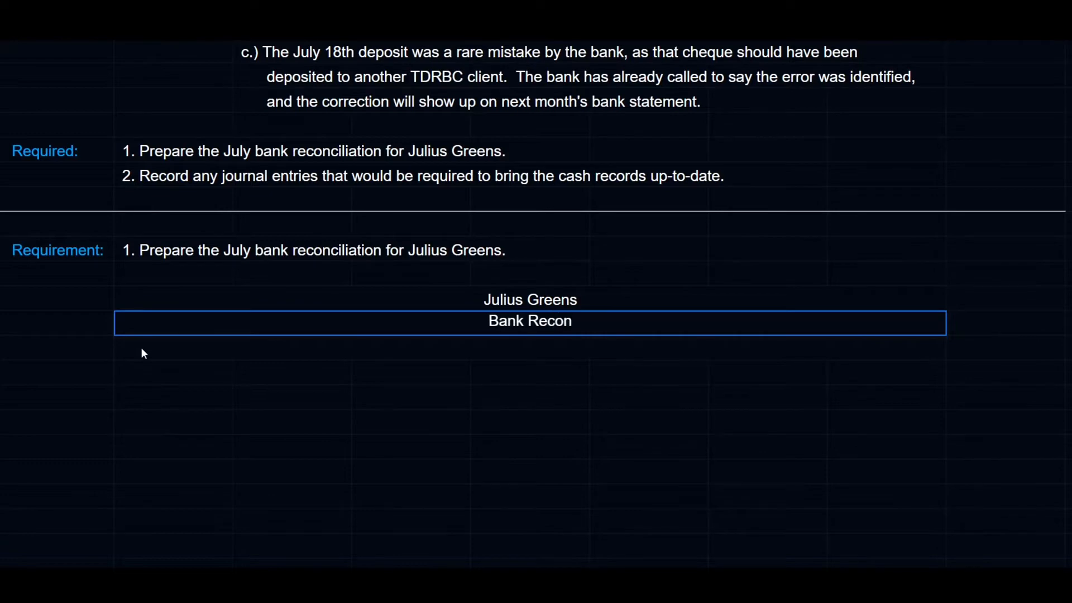
{"action": "type", "text": "ciliation"}
{"action": "key", "text": "Return"}
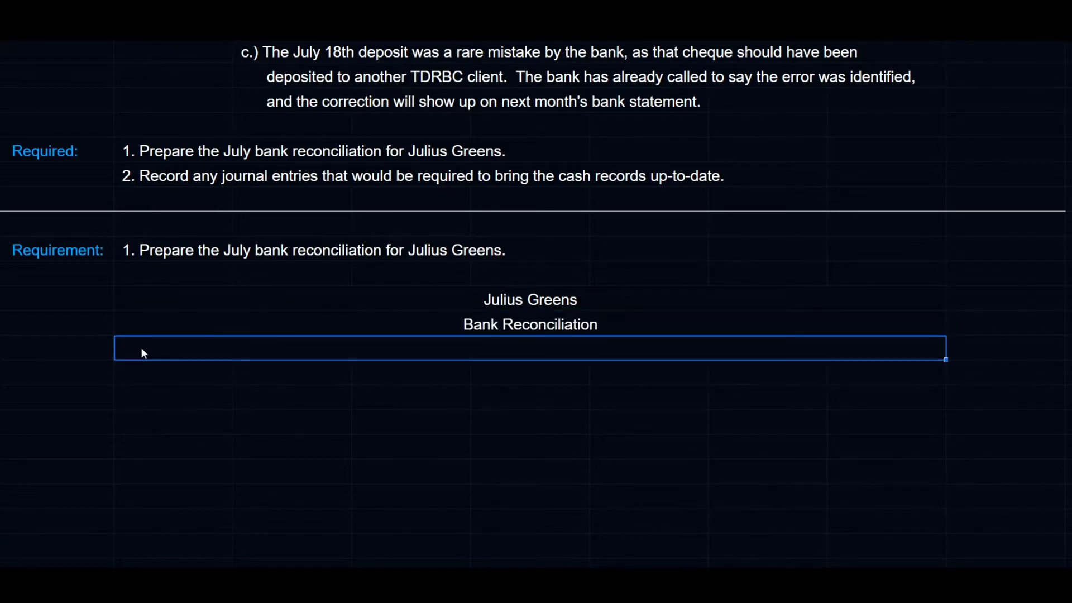
{"action": "type", "text": "July 31, 20XY"}
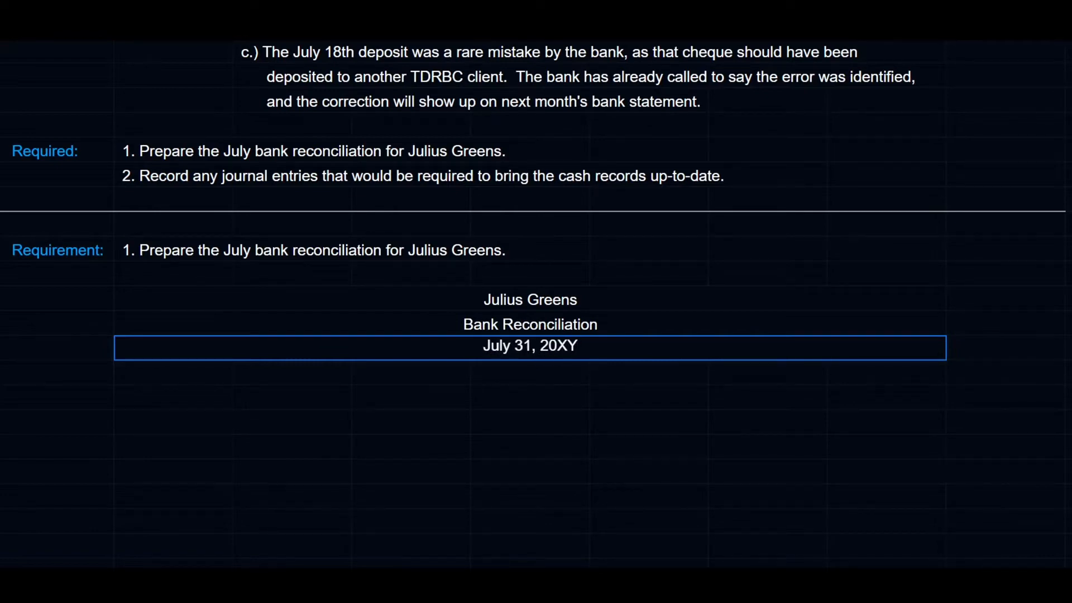
{"action": "key", "text": "Return"}
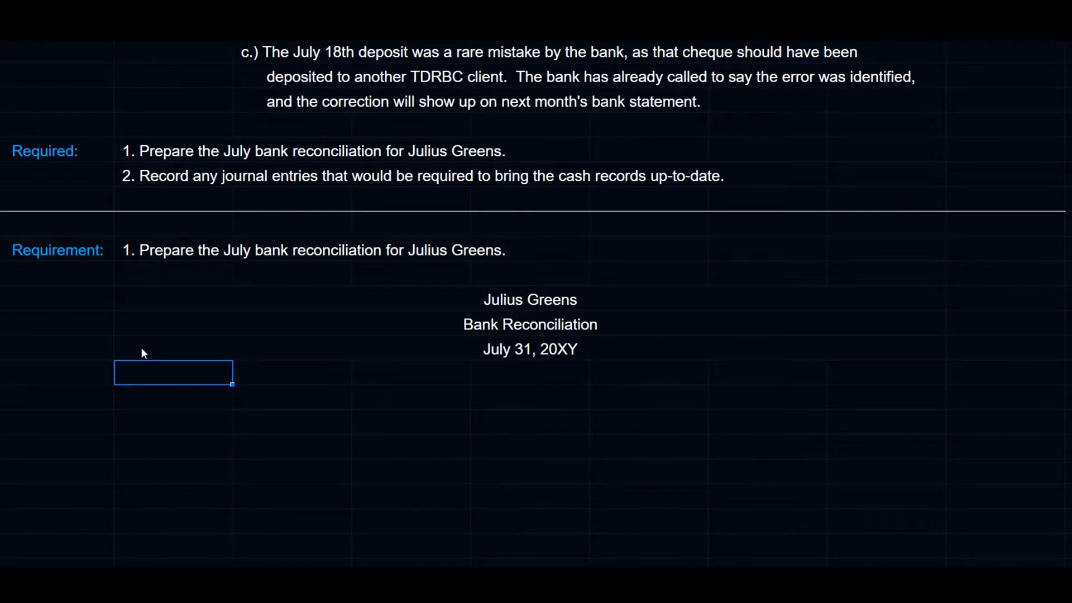
Add the label "Bank balance, July 31, 20XY" one blank row below the reconciliation's date line.
{"action": "key", "text": "Return"}
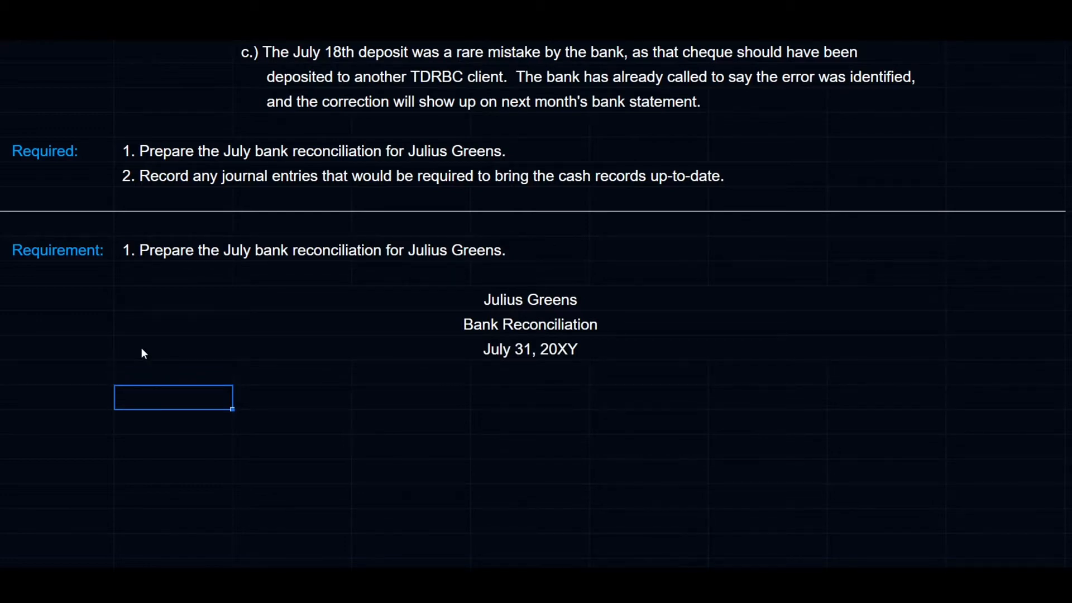
{"action": "type", "text": "Bank balance, Jul"}
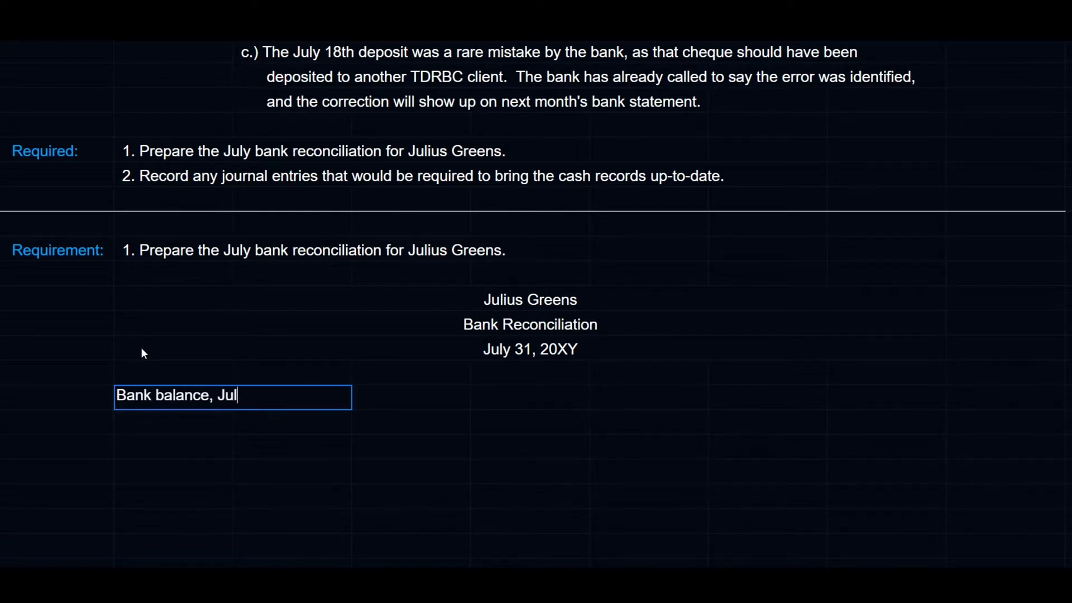
{"action": "type", "text": "y 31, 20XY"}
Fill in the bank balance amount in column H by linking it to the bank statement's Ending Balance in G69.
{"action": "key", "text": "Right"}
{"action": "key", "text": "Right"}
{"action": "key", "text": "Right"}
{"action": "key", "text": "Right"}
{"action": "key", "text": "Right"}
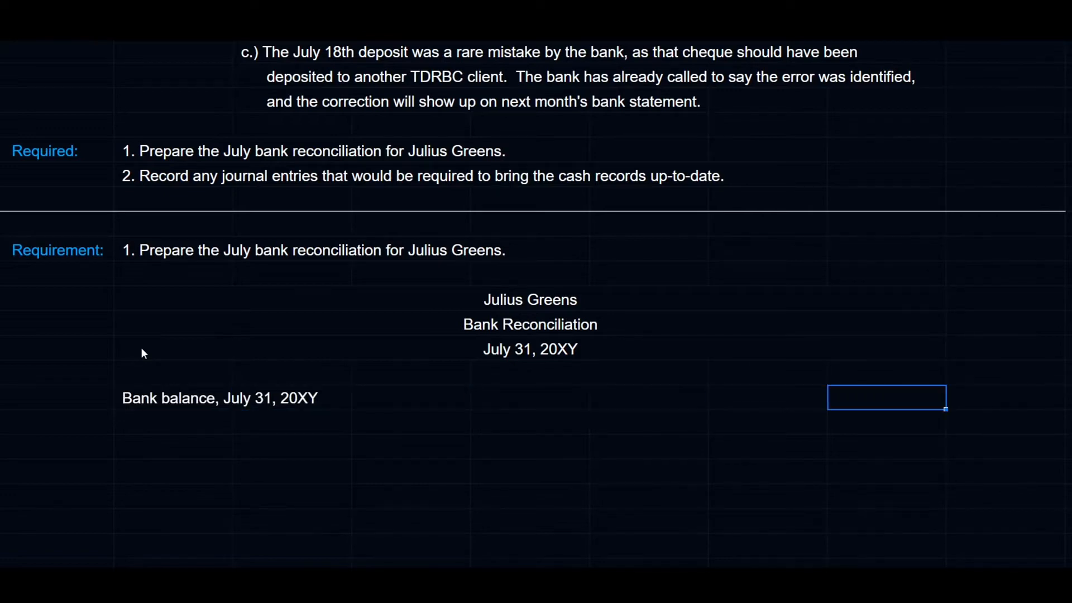
{"action": "type", "text": "="}
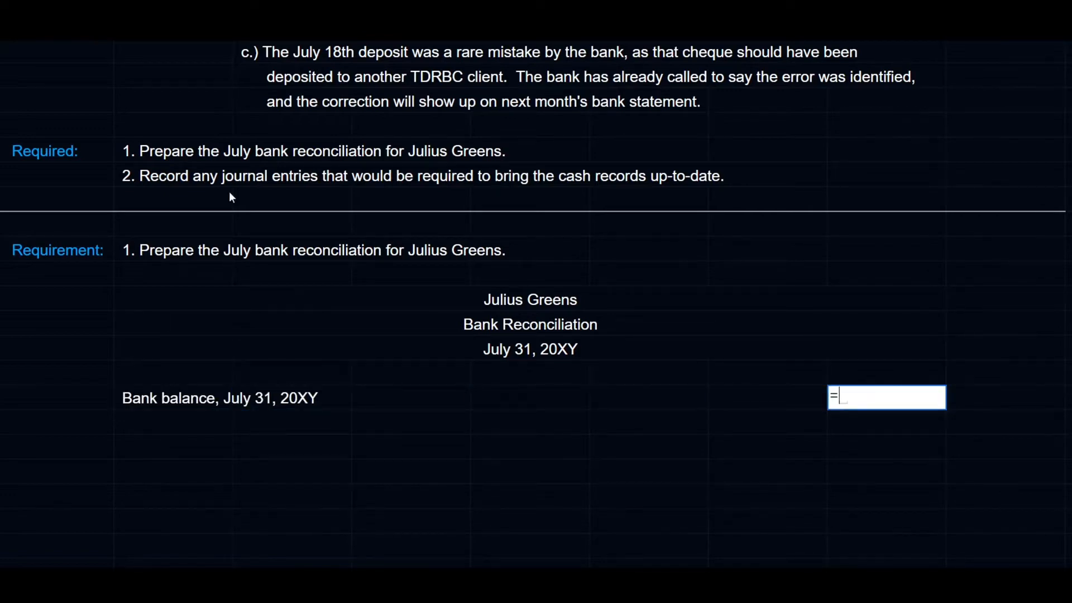
{"action": "scroll", "coordinate": [828, 337], "scroll_direction": "up", "scroll_amount": 7}
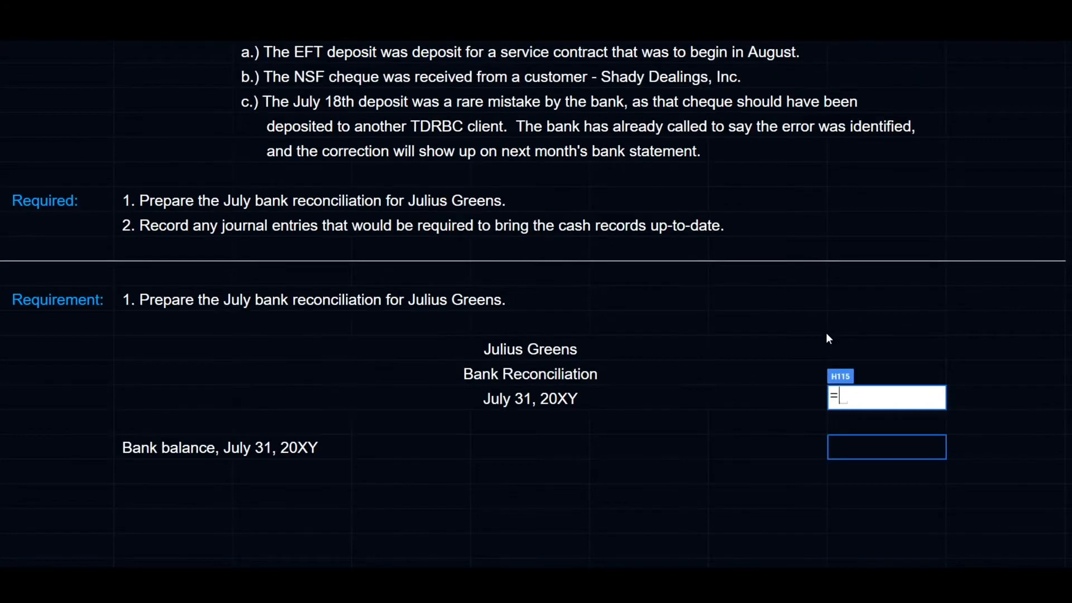
{"action": "scroll", "coordinate": [827, 336], "scroll_direction": "up", "scroll_amount": 2}
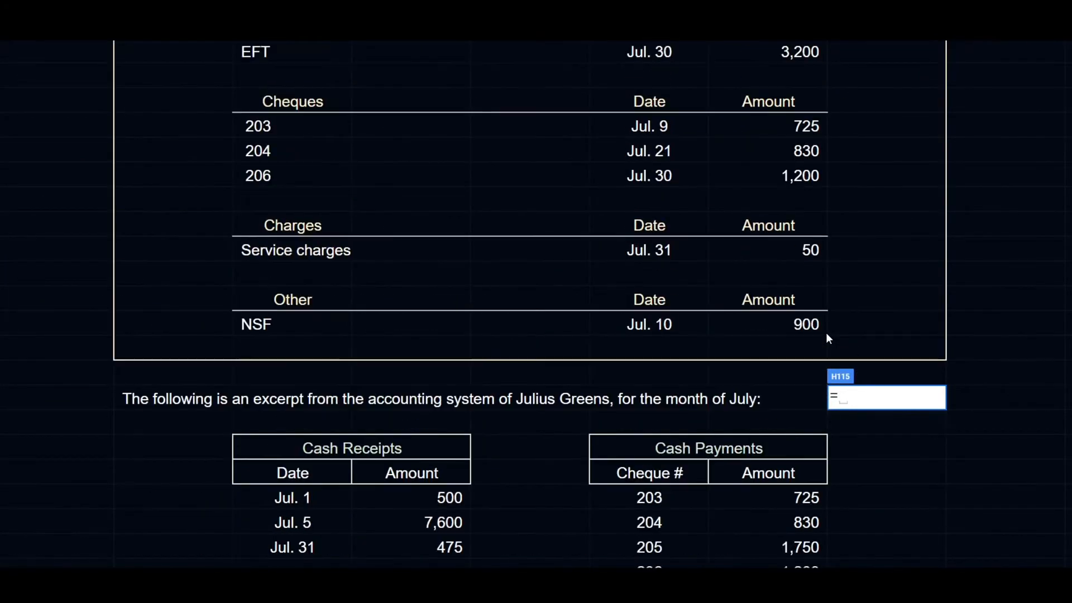
{"action": "scroll", "coordinate": [826, 336], "scroll_direction": "up", "scroll_amount": 2}
{"action": "scroll", "coordinate": [826, 335], "scroll_direction": "up", "scroll_amount": 2}
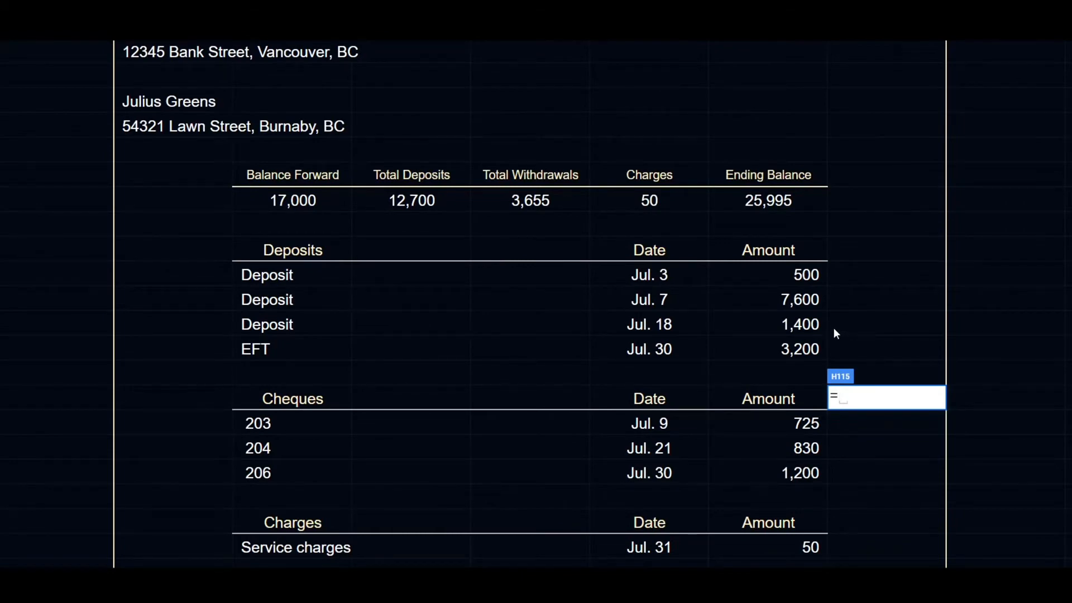
{"action": "left_click", "coordinate": [784, 202]}
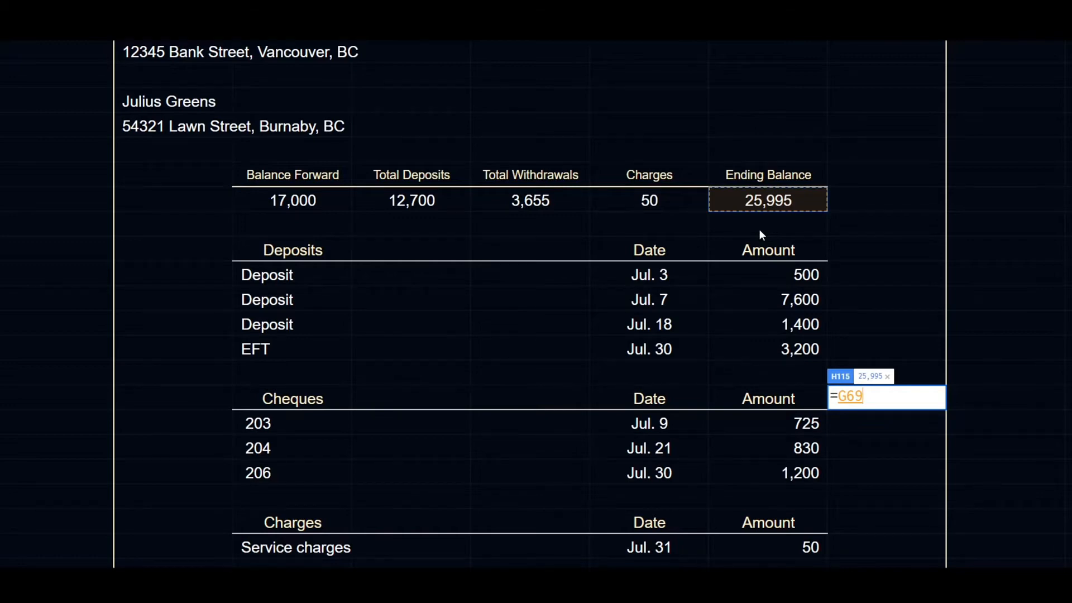
{"action": "key", "text": "Return"}
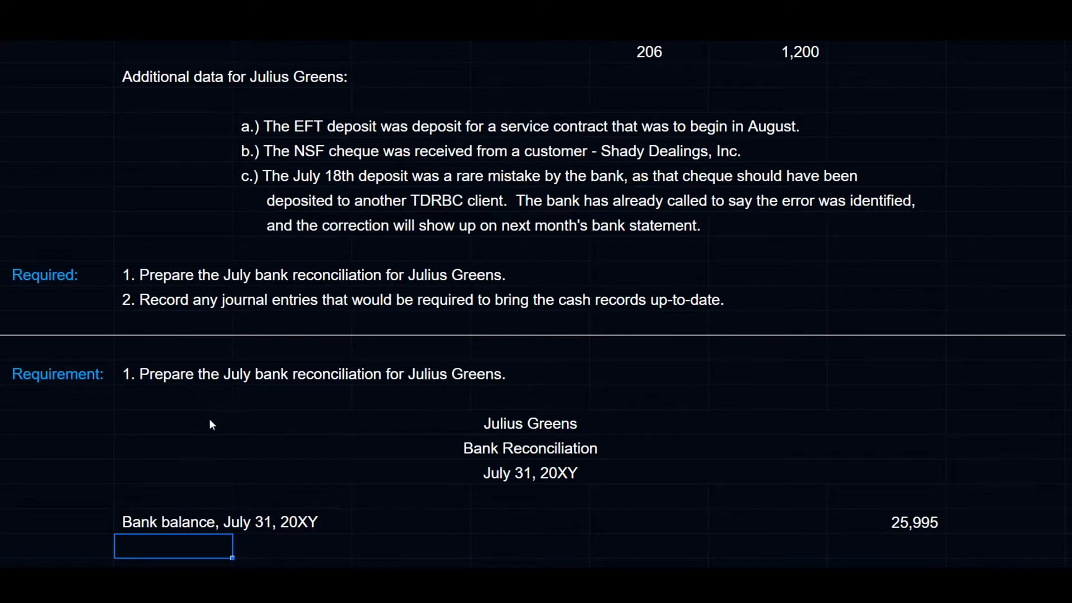
Add the line "+ Deposits in transit" directly under the bank balance and select its amount cell in column G.
{"action": "scroll", "coordinate": [157, 431], "scroll_direction": "down", "scroll_amount": 1}
{"action": "type", "text": "'+ Ou"}
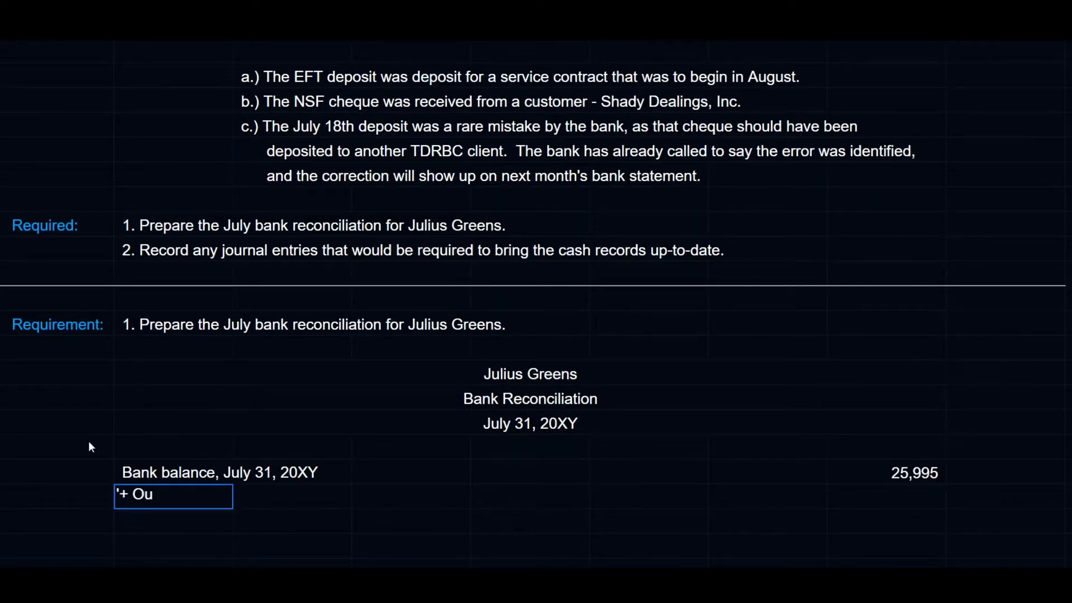
{"action": "key", "text": "BackSpace"}
{"action": "key", "text": "BackSpace"}
{"action": "type", "text": "Deposits in trans"}
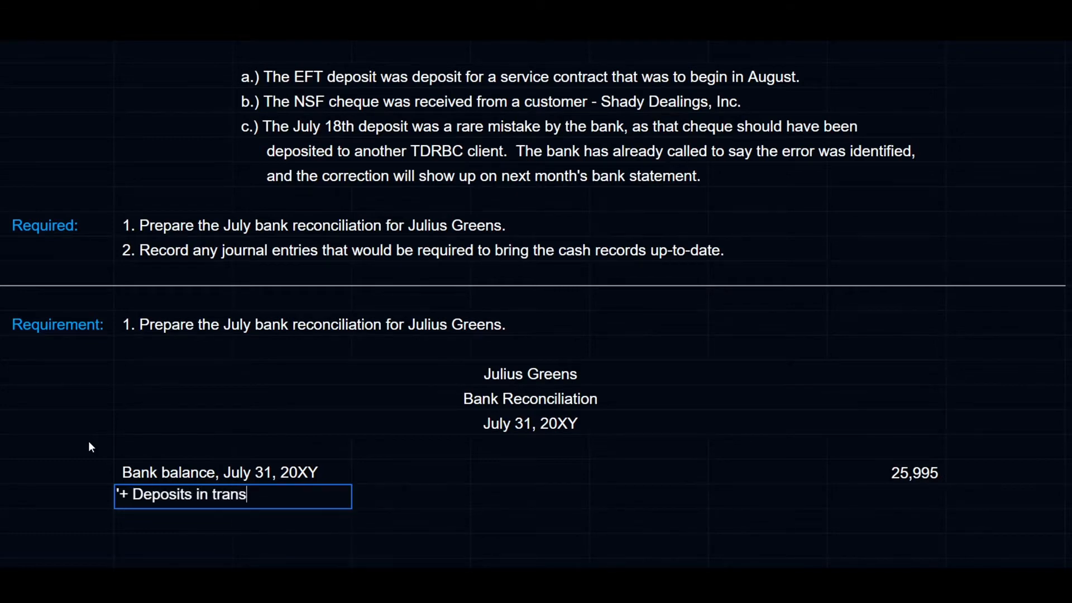
{"action": "type", "text": "it"}
{"action": "key", "text": "Tab"}
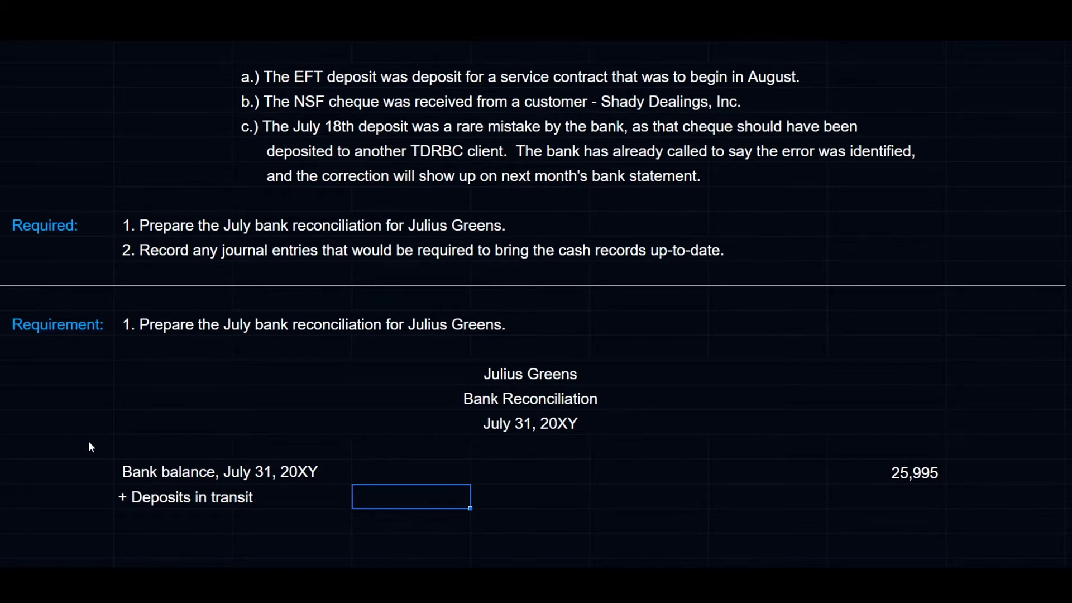
{"action": "key", "text": "Right"}
{"action": "key", "text": "Right"}
{"action": "key", "text": "Right"}
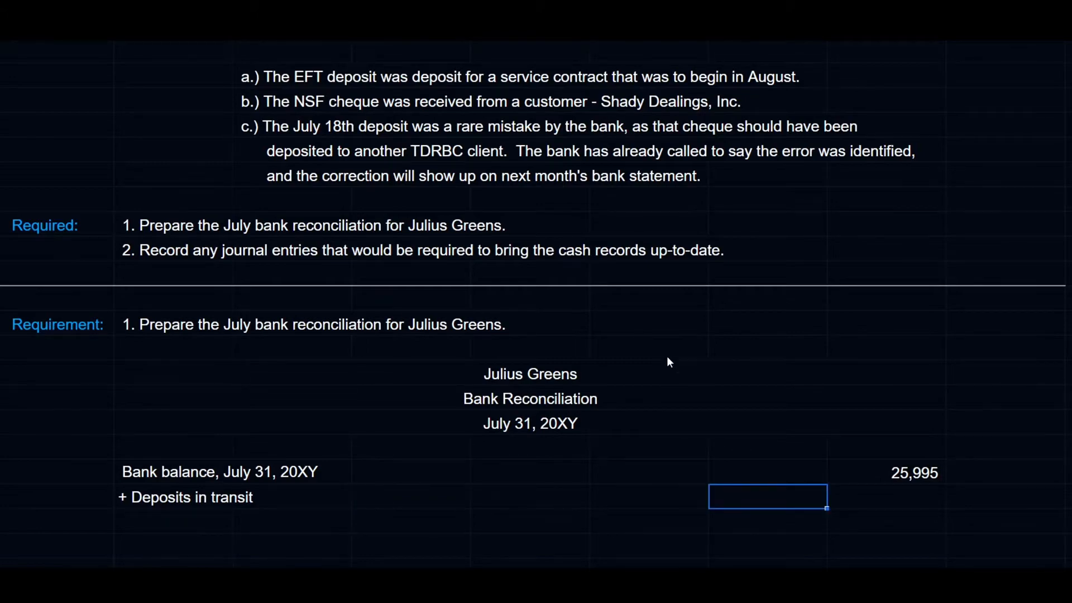
Review the July cash receipts one by one in the excerpt from the accounting system.
{"action": "scroll", "coordinate": [667, 358], "scroll_direction": "up", "scroll_amount": 4}
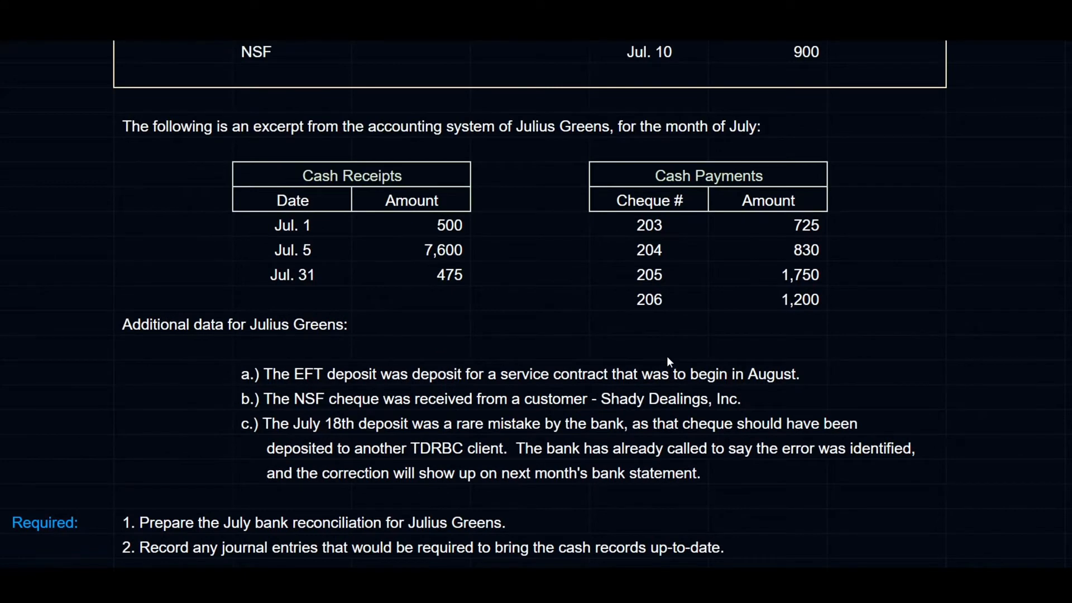
{"action": "scroll", "coordinate": [667, 359], "scroll_direction": "up", "scroll_amount": 1}
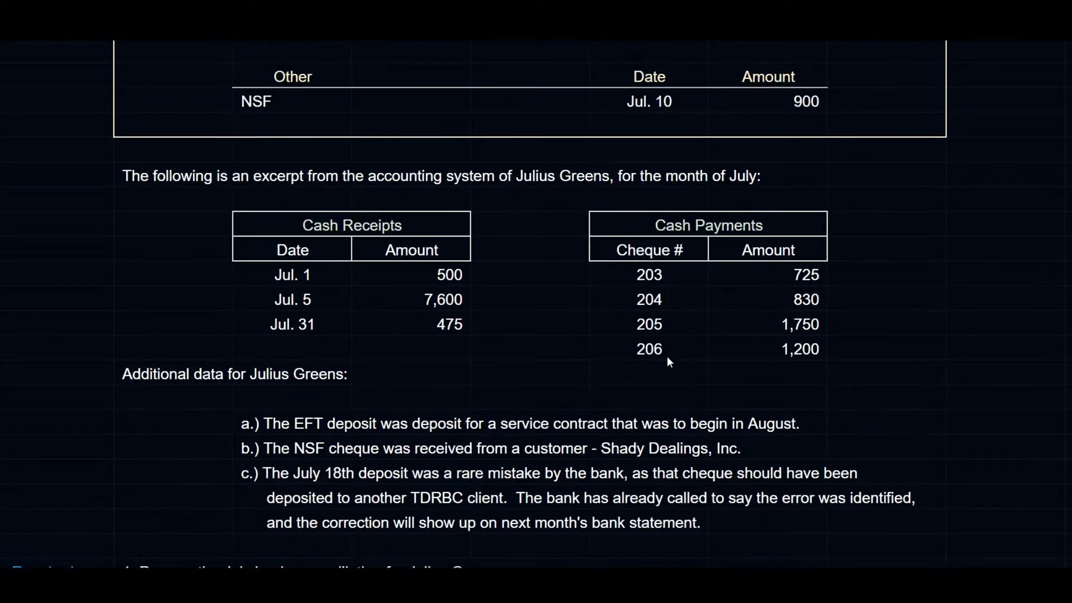
{"action": "scroll", "coordinate": [668, 360], "scroll_direction": "up", "scroll_amount": 2}
{"action": "scroll", "coordinate": [668, 360], "scroll_direction": "up", "scroll_amount": 1}
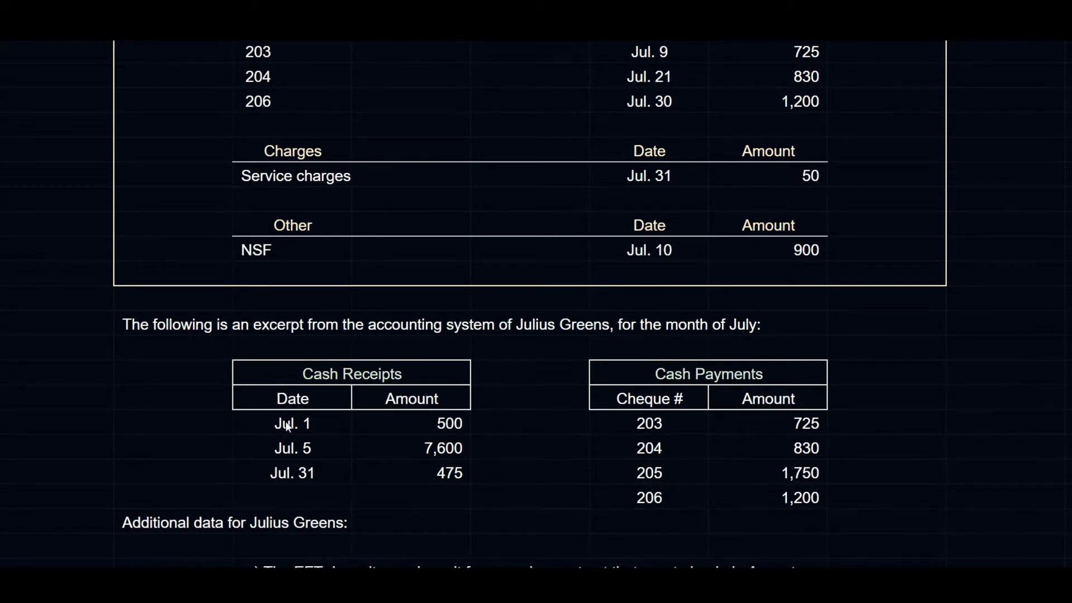
{"action": "left_click_drag", "start_coordinate": [269, 421], "coordinate": [411, 476]}
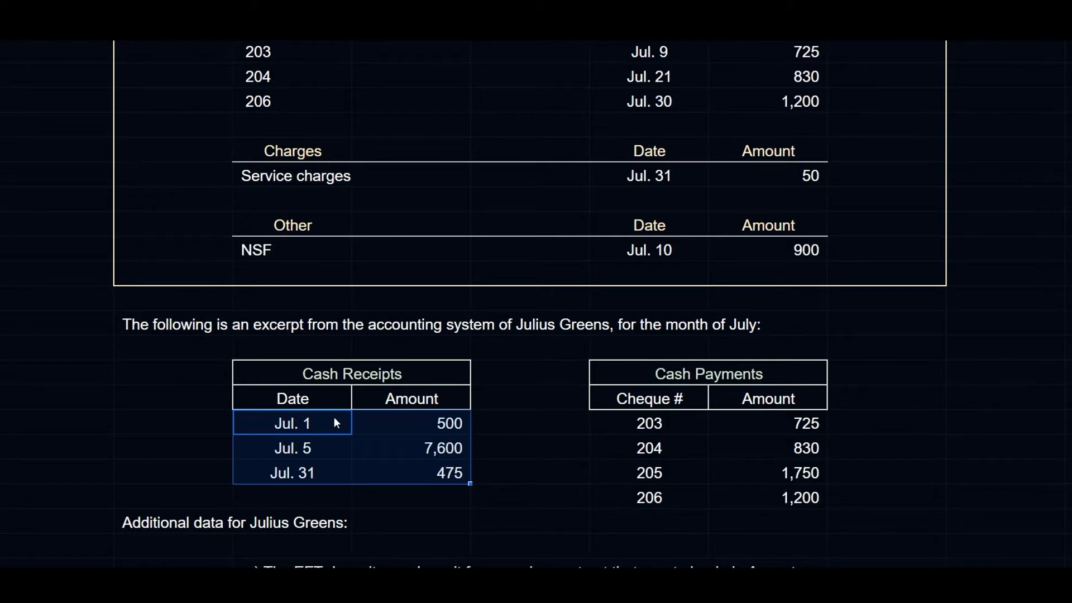
{"action": "left_click", "coordinate": [333, 423]}
{"action": "left_click", "coordinate": [384, 427], "text": "shift"}
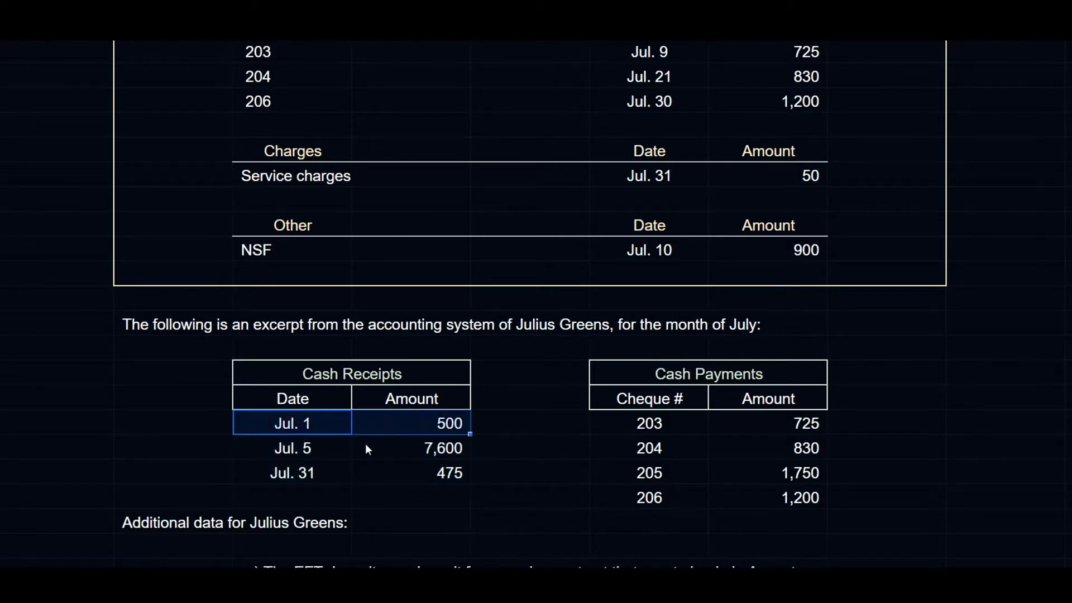
{"action": "left_click_drag", "start_coordinate": [331, 448], "coordinate": [404, 474]}
{"action": "left_click", "coordinate": [315, 474]}
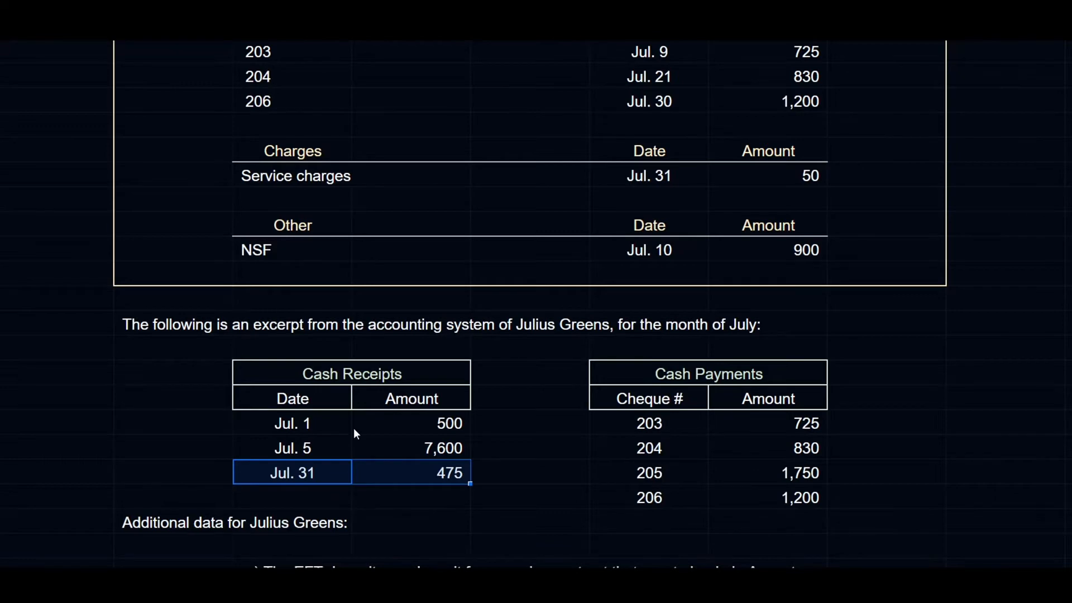
Compare the Jul. 1 cash receipt with the Jul. 3 deposit on the bank statement by date and amount.
{"action": "scroll", "coordinate": [353, 428], "scroll_direction": "up", "scroll_amount": 5}
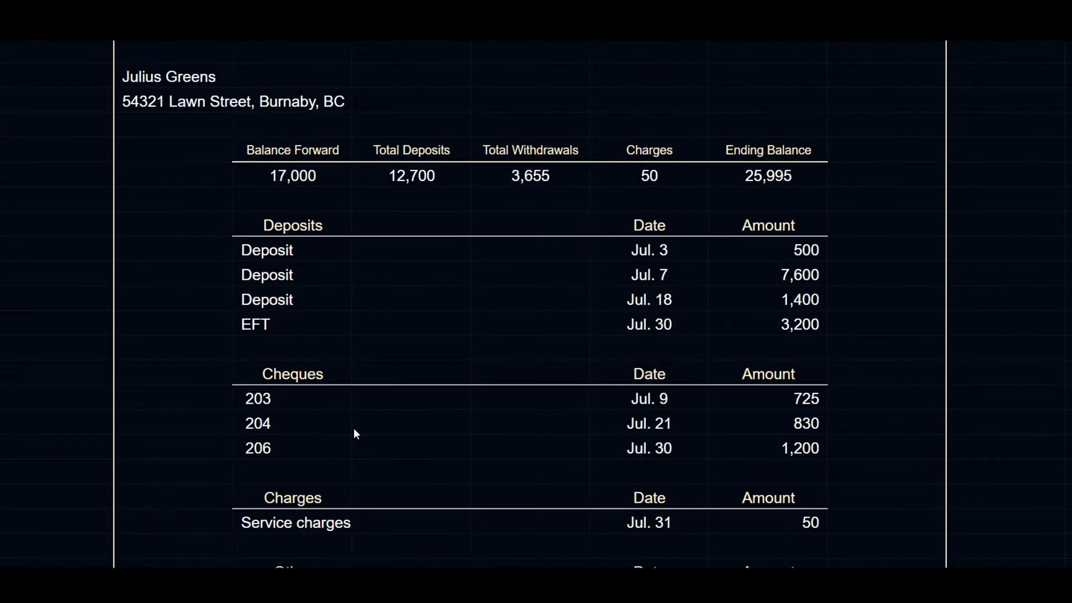
{"action": "left_click", "coordinate": [313, 227]}
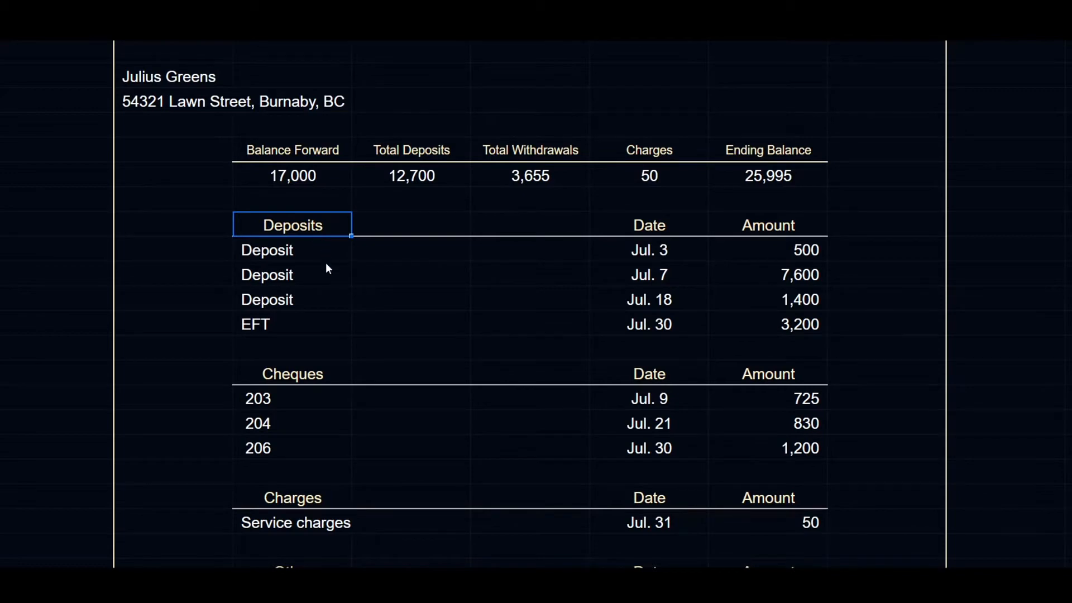
{"action": "left_click", "coordinate": [312, 252]}
{"action": "left_click_drag", "start_coordinate": [438, 252], "coordinate": [742, 256]}
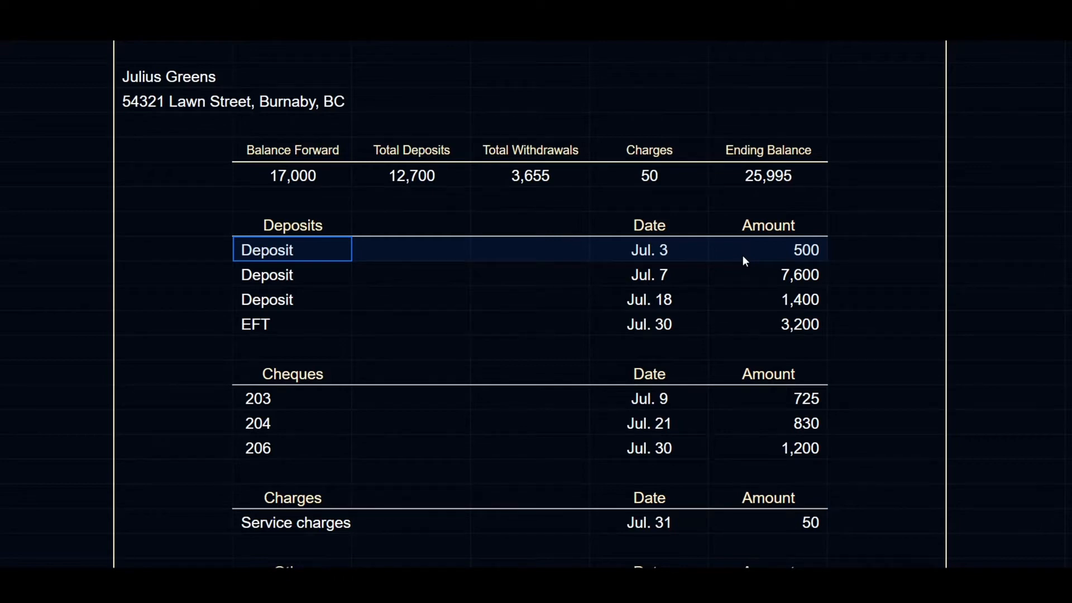
{"action": "left_click", "coordinate": [611, 246]}
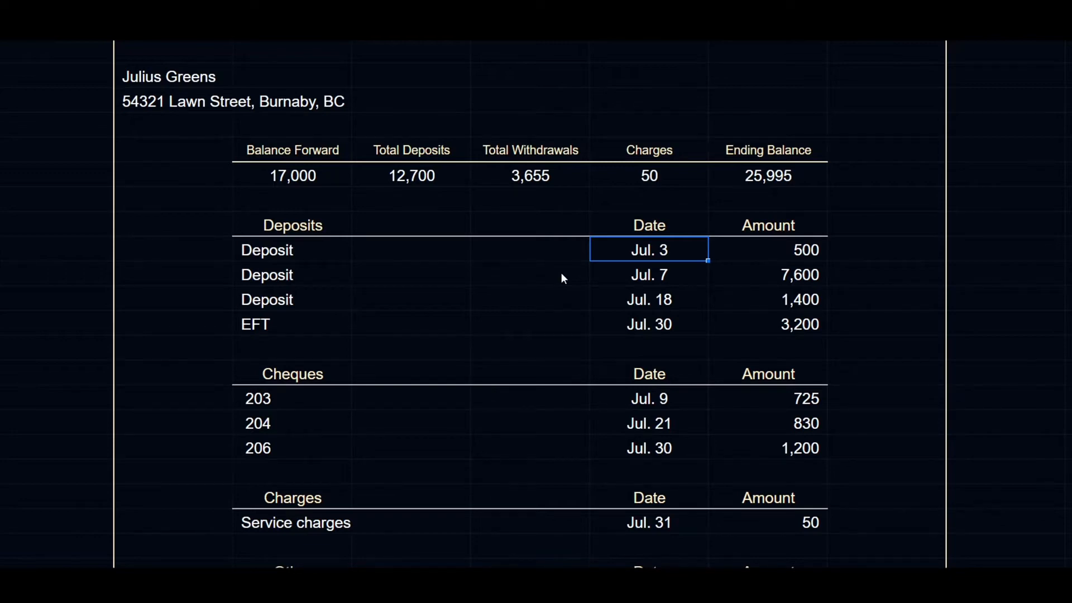
{"action": "scroll", "coordinate": [561, 274], "scroll_direction": "down", "scroll_amount": 5}
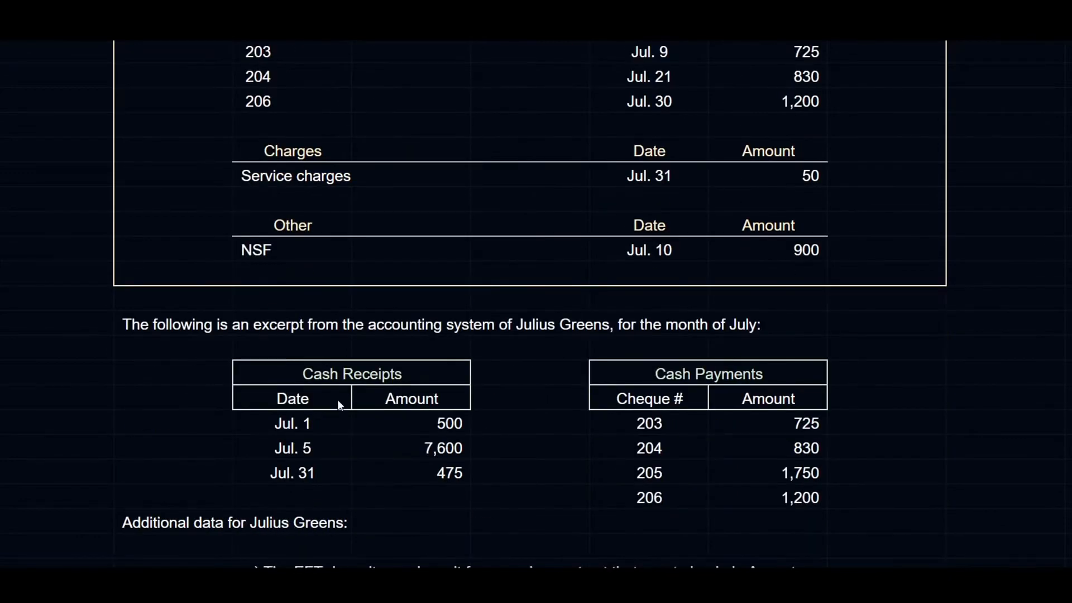
{"action": "left_click", "coordinate": [310, 425]}
{"action": "scroll", "coordinate": [395, 220], "scroll_direction": "up", "scroll_amount": 3}
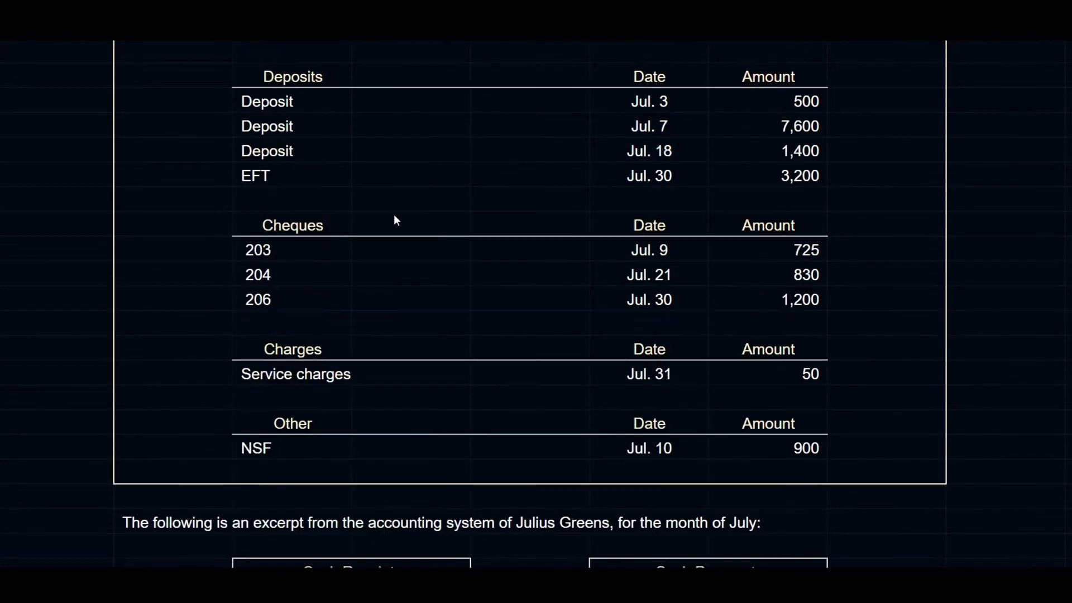
{"action": "left_click", "coordinate": [675, 106]}
{"action": "left_click", "coordinate": [743, 102]}
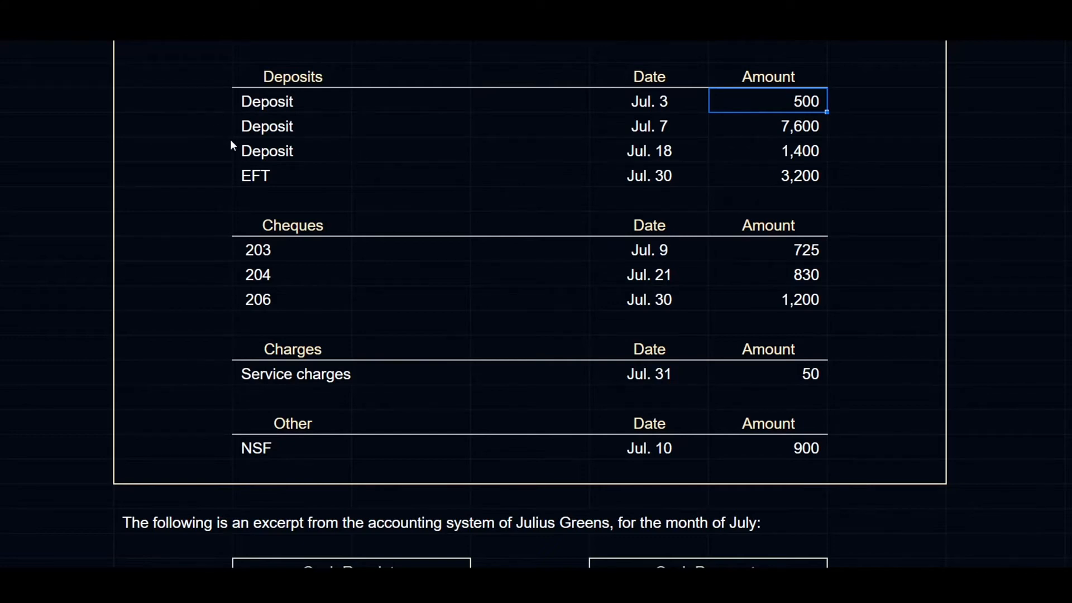
{"action": "scroll", "coordinate": [230, 142], "scroll_direction": "up", "scroll_amount": 1}
Check the Jul. 5 cash receipt of 7,600 against the Jul. 7 deposit on the bank statement.
{"action": "scroll", "coordinate": [216, 171], "scroll_direction": "down", "scroll_amount": 3}
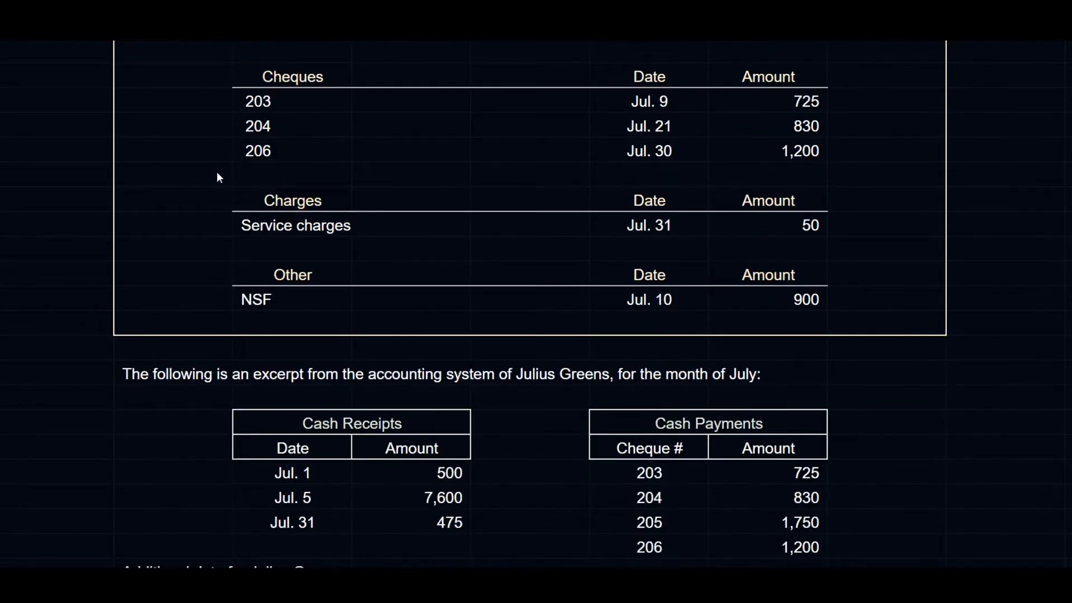
{"action": "left_click_drag", "start_coordinate": [274, 496], "coordinate": [374, 497]}
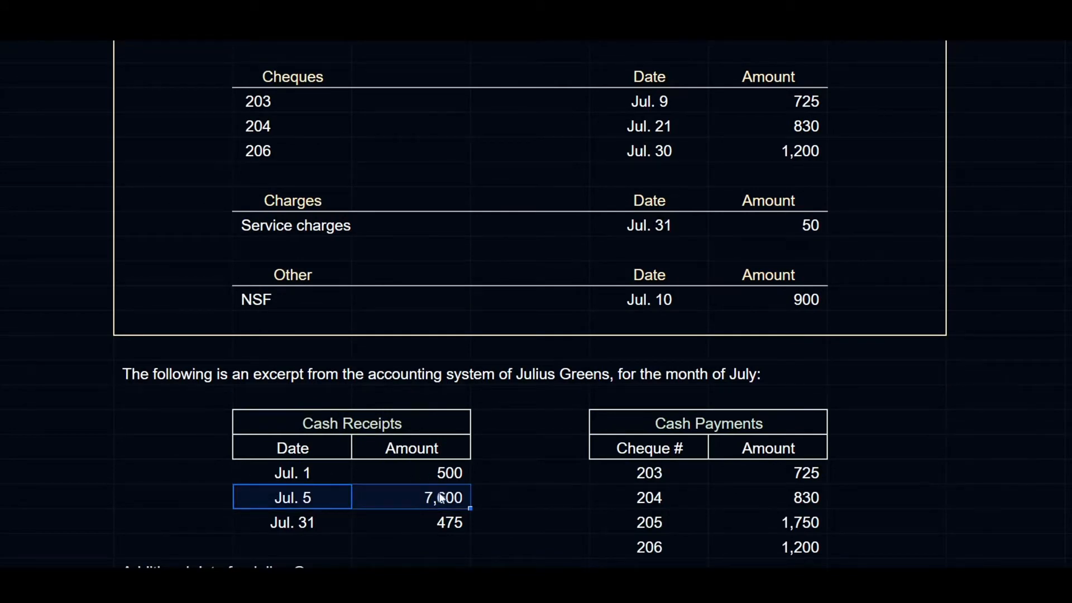
{"action": "scroll", "coordinate": [528, 268], "scroll_direction": "up", "scroll_amount": 4}
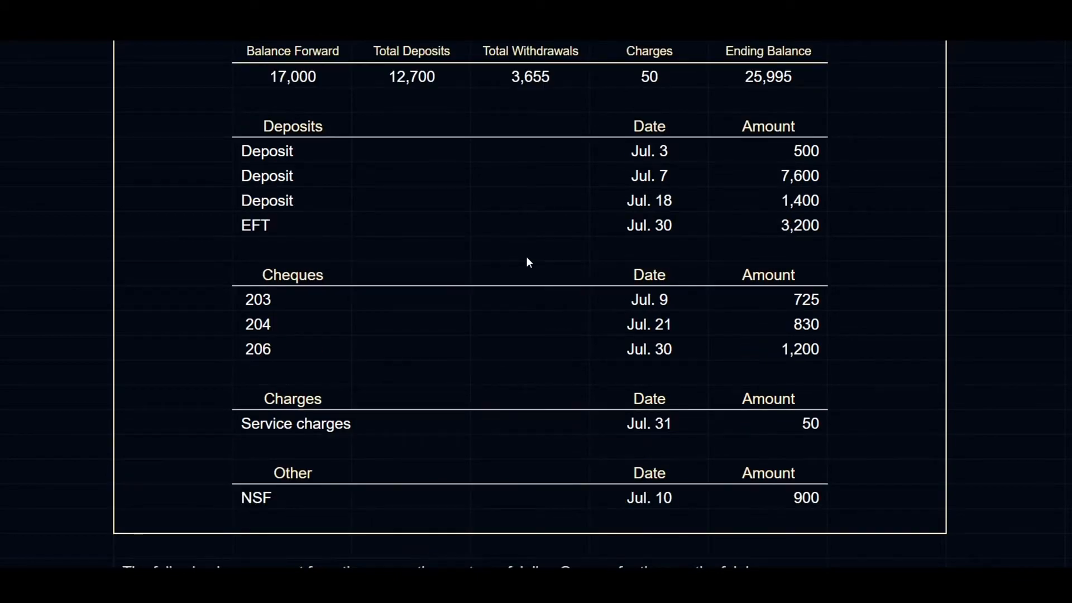
{"action": "left_click_drag", "start_coordinate": [316, 179], "coordinate": [484, 184]}
{"action": "left_click_drag", "start_coordinate": [706, 179], "coordinate": [742, 179]}
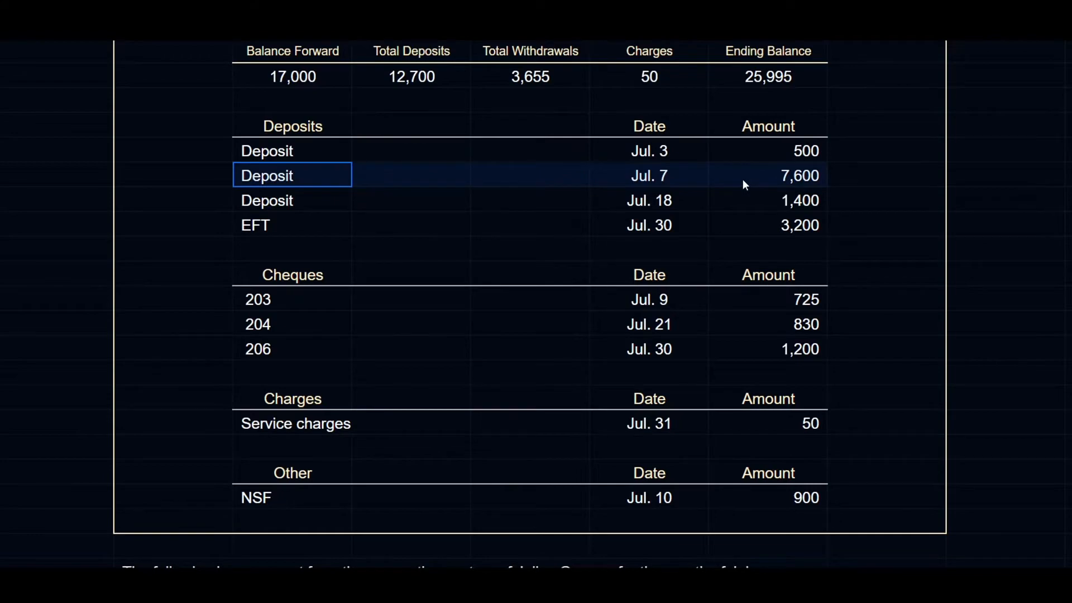
Check the Jul. 31 cash receipt of 475 against all deposits listed on the bank statement.
{"action": "scroll", "coordinate": [302, 325], "scroll_direction": "down", "scroll_amount": 5}
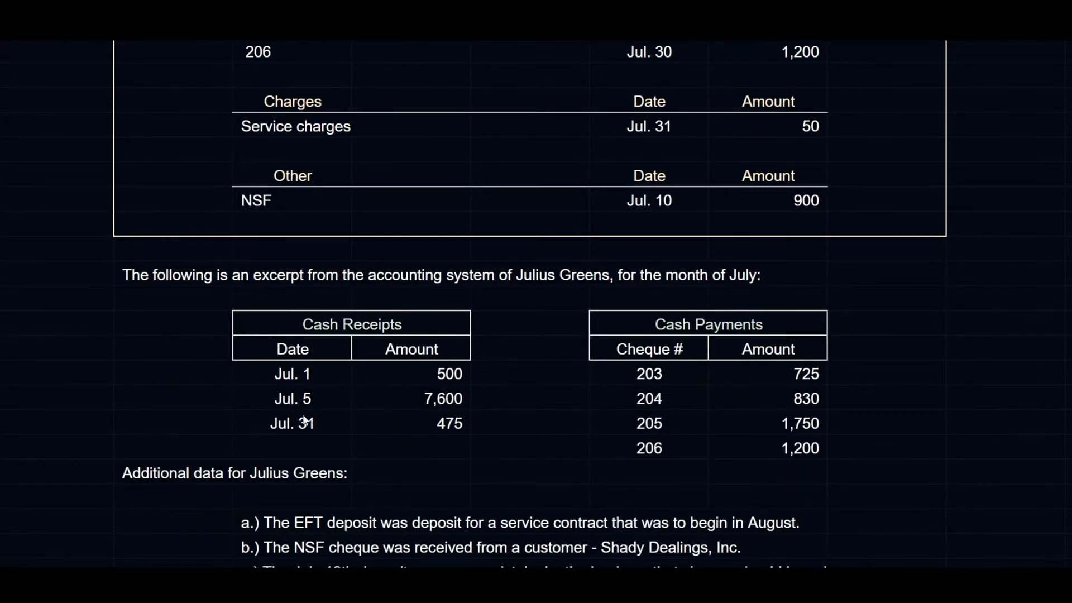
{"action": "left_click_drag", "start_coordinate": [293, 422], "coordinate": [384, 426]}
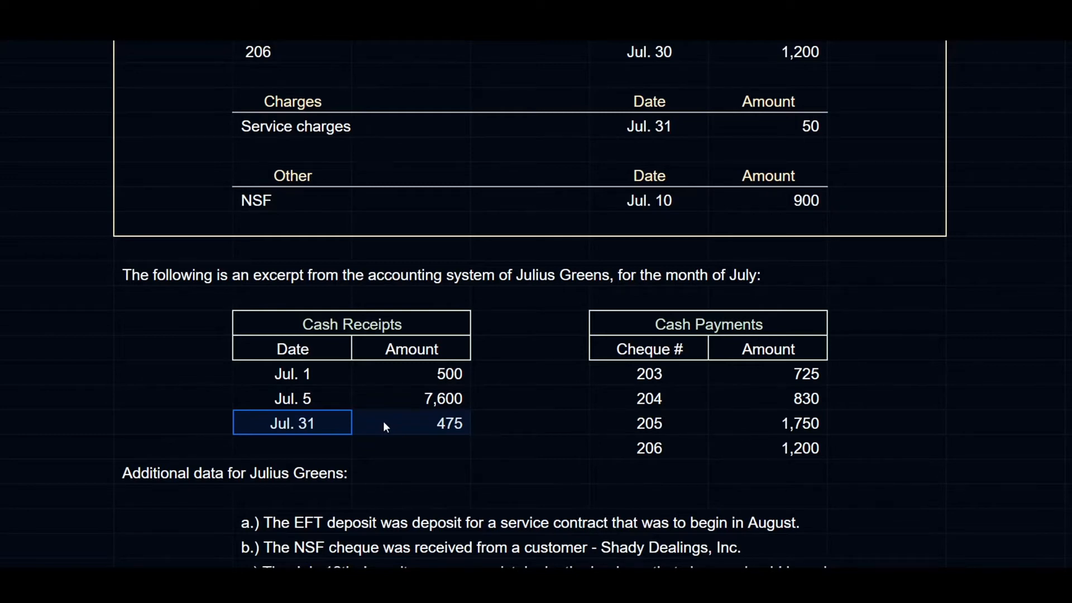
{"action": "left_click_drag", "start_coordinate": [383, 423], "coordinate": [383, 423]}
{"action": "left_click_drag", "start_coordinate": [257, 423], "coordinate": [414, 423]}
{"action": "left_click_drag", "start_coordinate": [414, 424], "coordinate": [414, 424]}
{"action": "scroll", "coordinate": [541, 357], "scroll_direction": "up", "scroll_amount": 4}
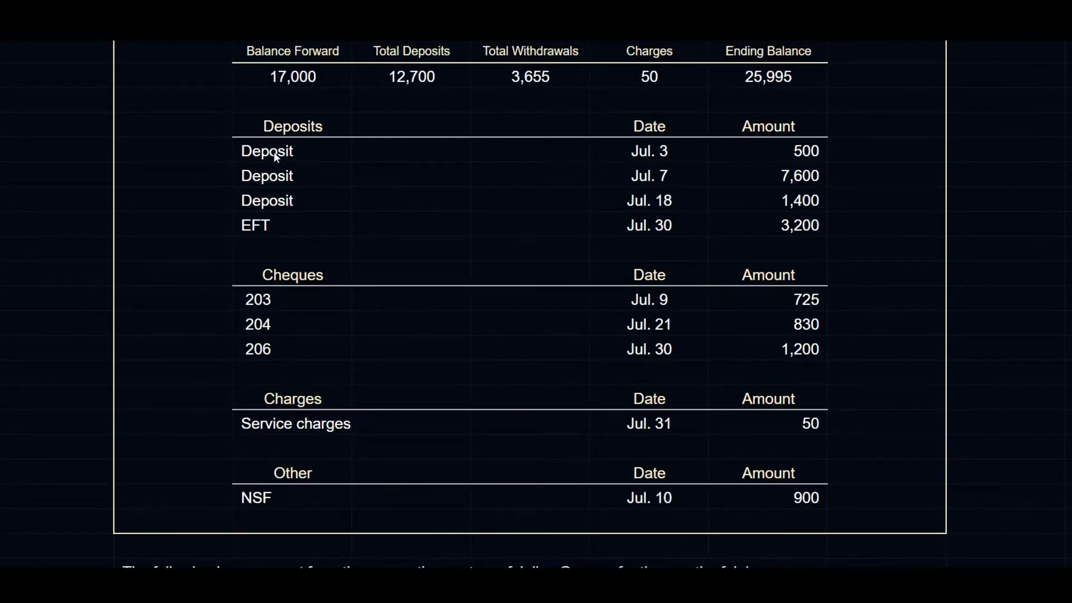
{"action": "left_click_drag", "start_coordinate": [274, 152], "coordinate": [767, 228]}
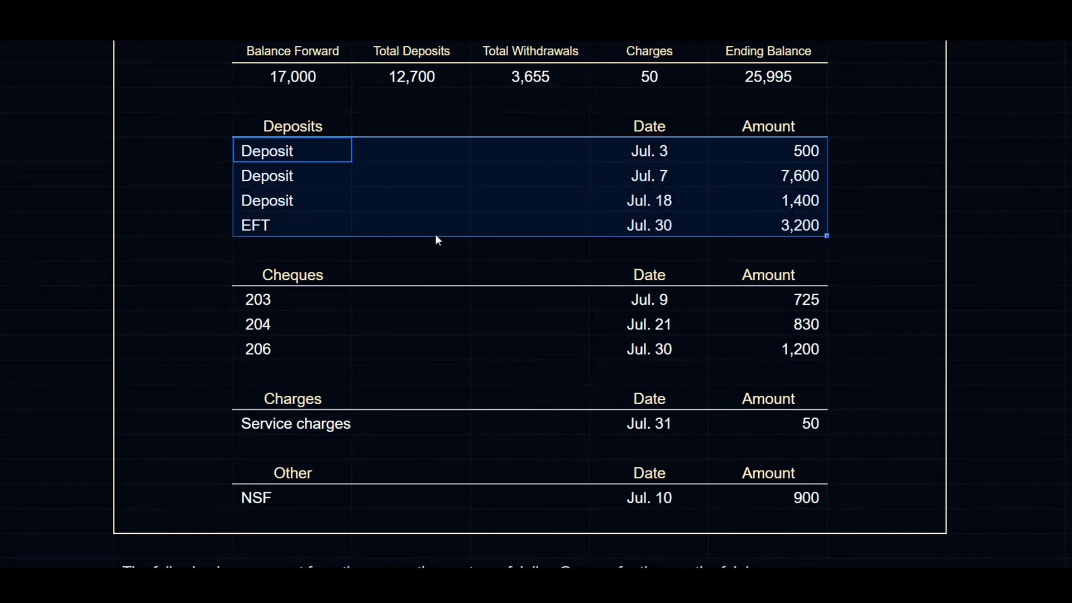
{"action": "scroll", "coordinate": [437, 239], "scroll_direction": "down", "scroll_amount": 3}
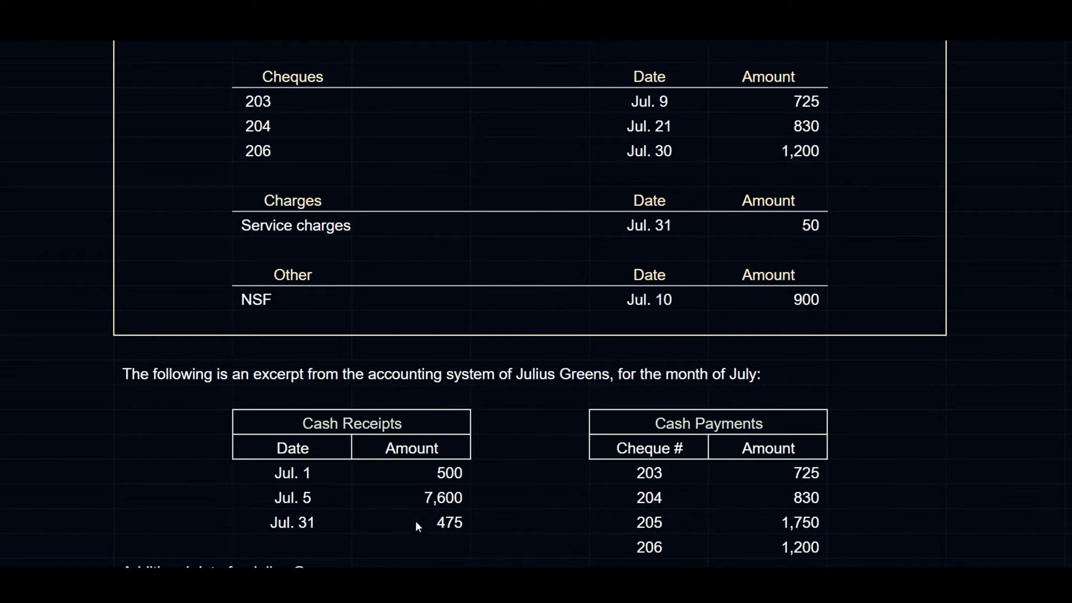
Check the bank statement's deposits against the cash receipts, including the Jul. 18 deposit and the Jul. 30 EFT.
{"action": "left_click_drag", "start_coordinate": [415, 521], "coordinate": [296, 522]}
{"action": "scroll", "coordinate": [491, 322], "scroll_direction": "up", "scroll_amount": 3}
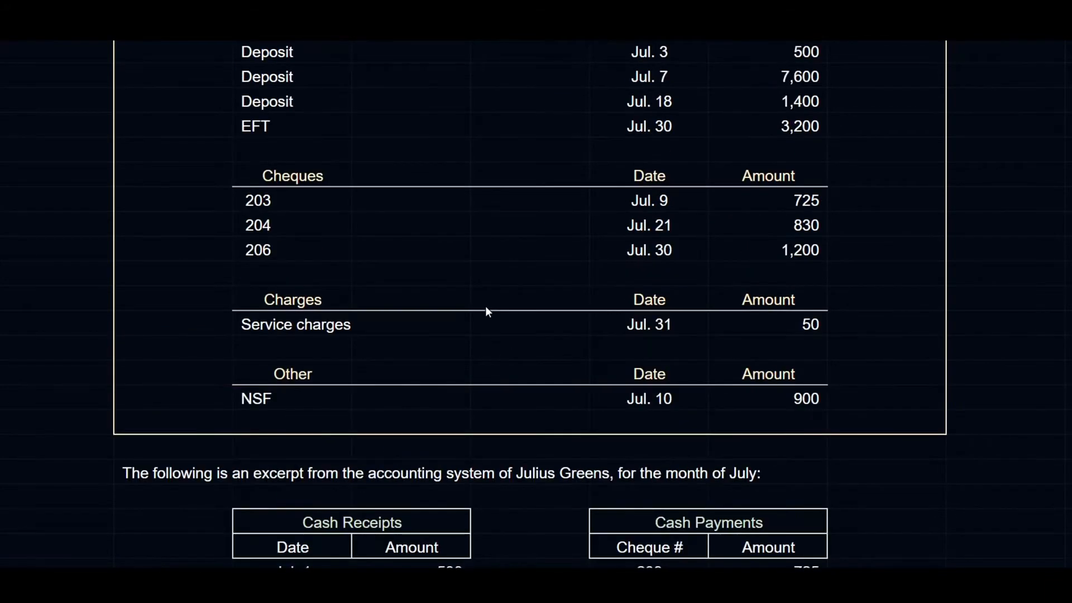
{"action": "left_click_drag", "start_coordinate": [280, 133], "coordinate": [804, 234]}
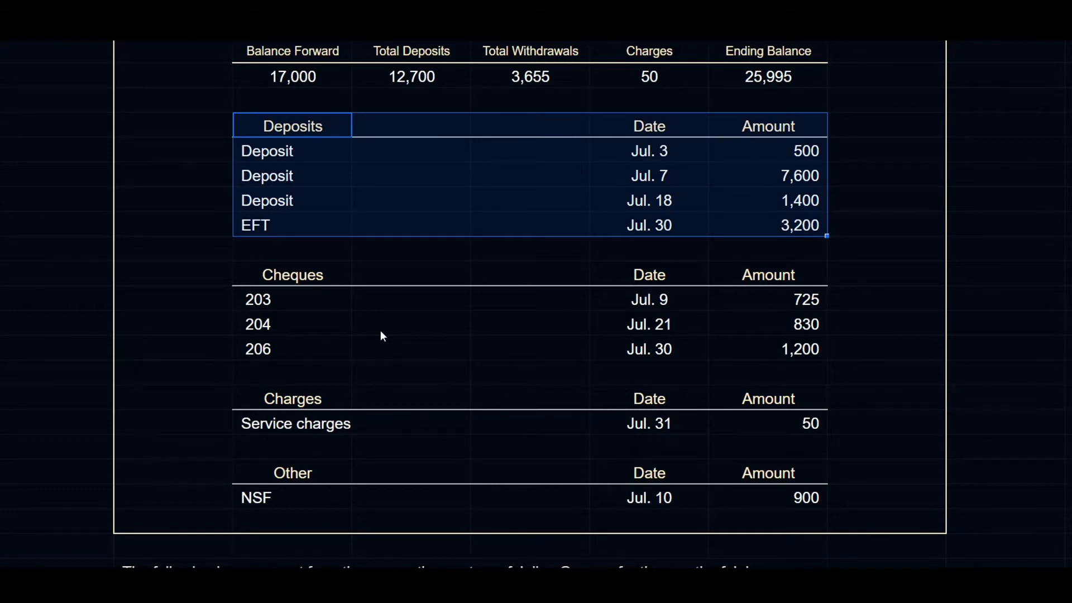
{"action": "left_click_drag", "start_coordinate": [264, 203], "coordinate": [566, 208]}
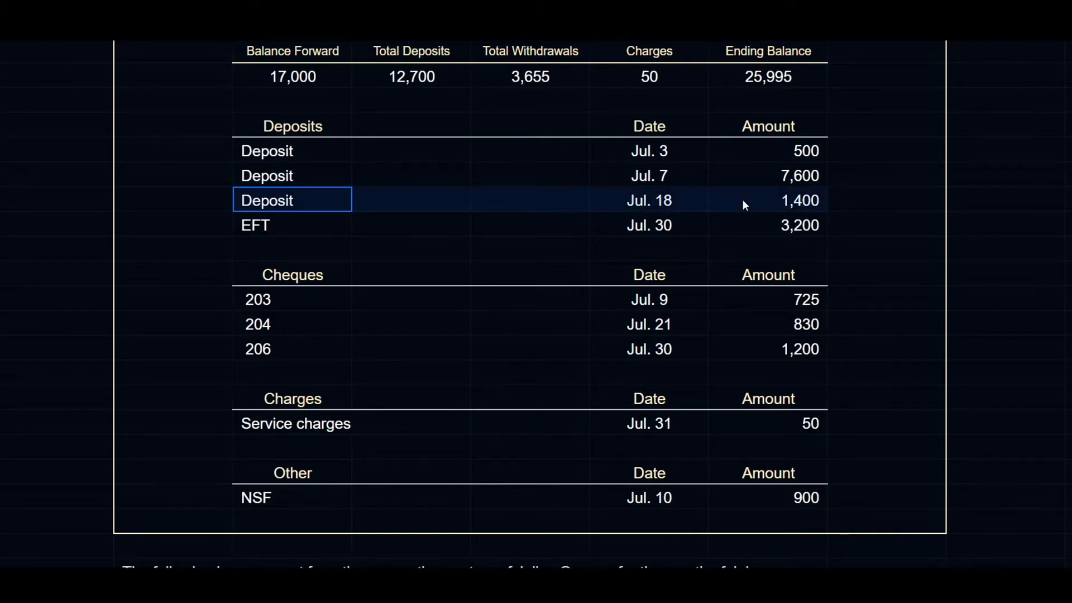
{"action": "left_click_drag", "start_coordinate": [742, 199], "coordinate": [742, 199]}
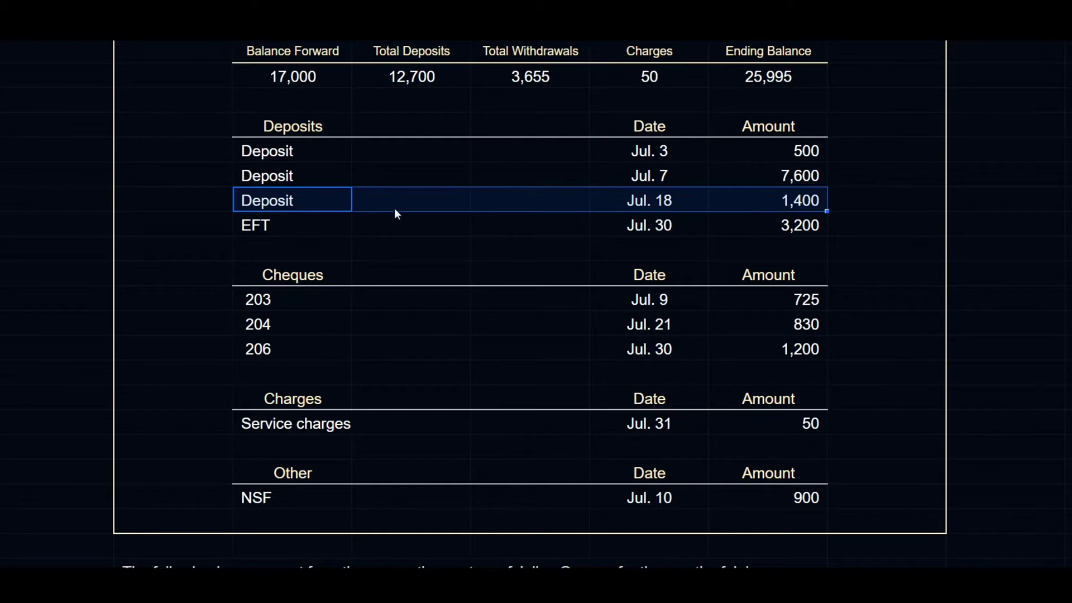
{"action": "left_click", "coordinate": [257, 230]}
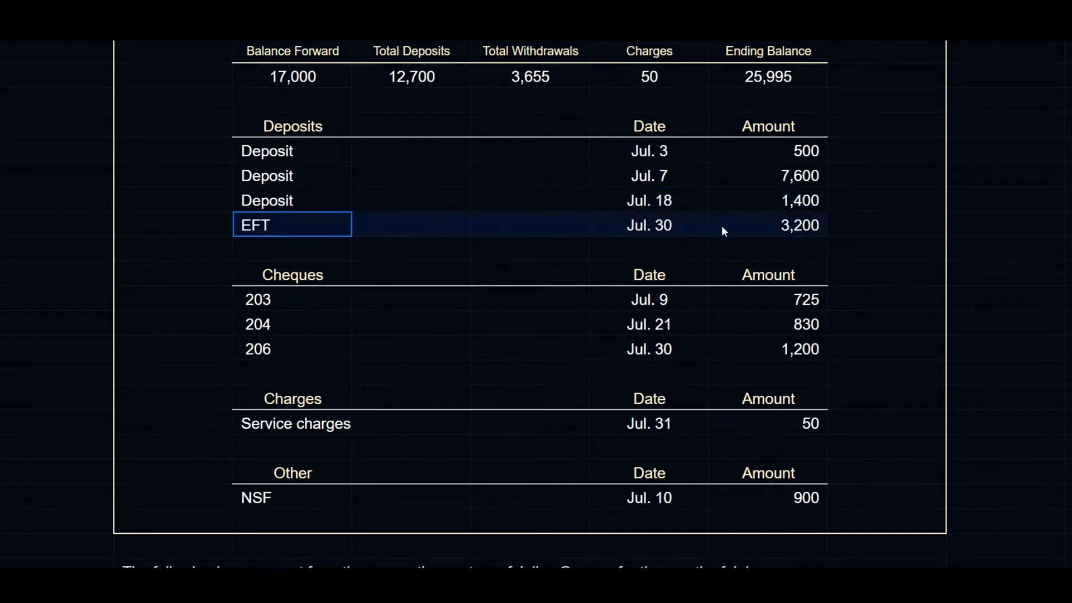
{"action": "left_click_drag", "start_coordinate": [722, 226], "coordinate": [722, 226]}
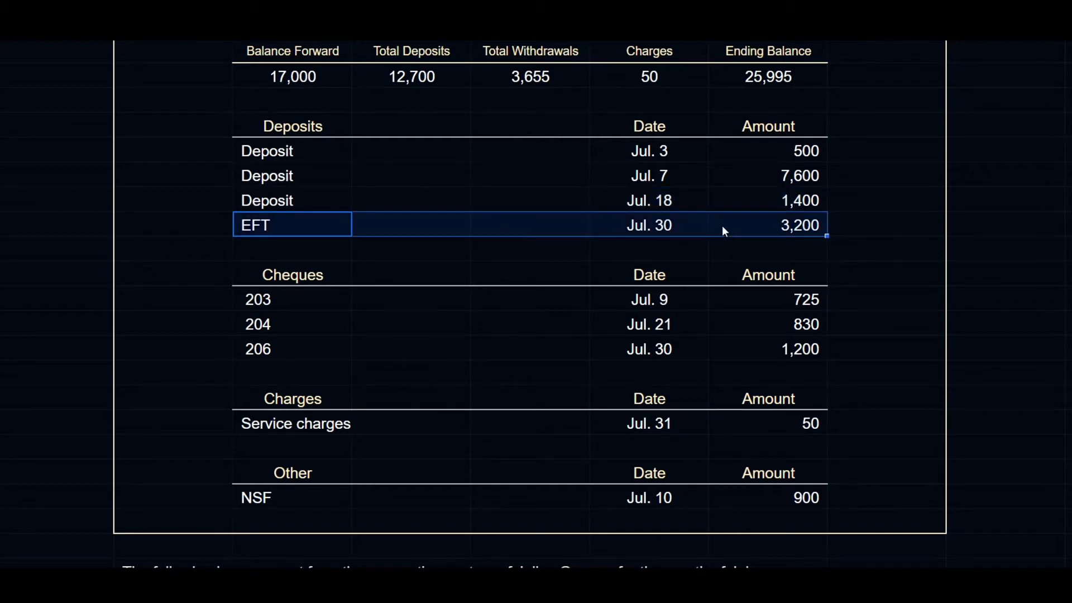
Read the additional data notes explaining the EFT deposit and the July 18th deposit.
{"action": "scroll", "coordinate": [514, 270], "scroll_direction": "down", "scroll_amount": 3}
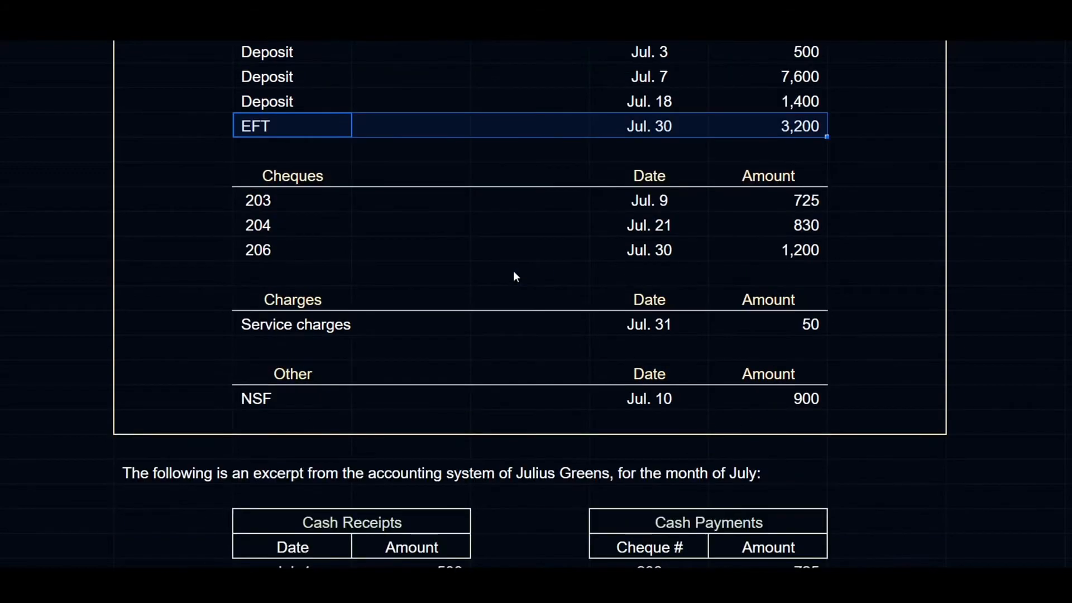
{"action": "scroll", "coordinate": [514, 270], "scroll_direction": "down", "scroll_amount": 2}
{"action": "scroll", "coordinate": [514, 276], "scroll_direction": "down", "scroll_amount": 2}
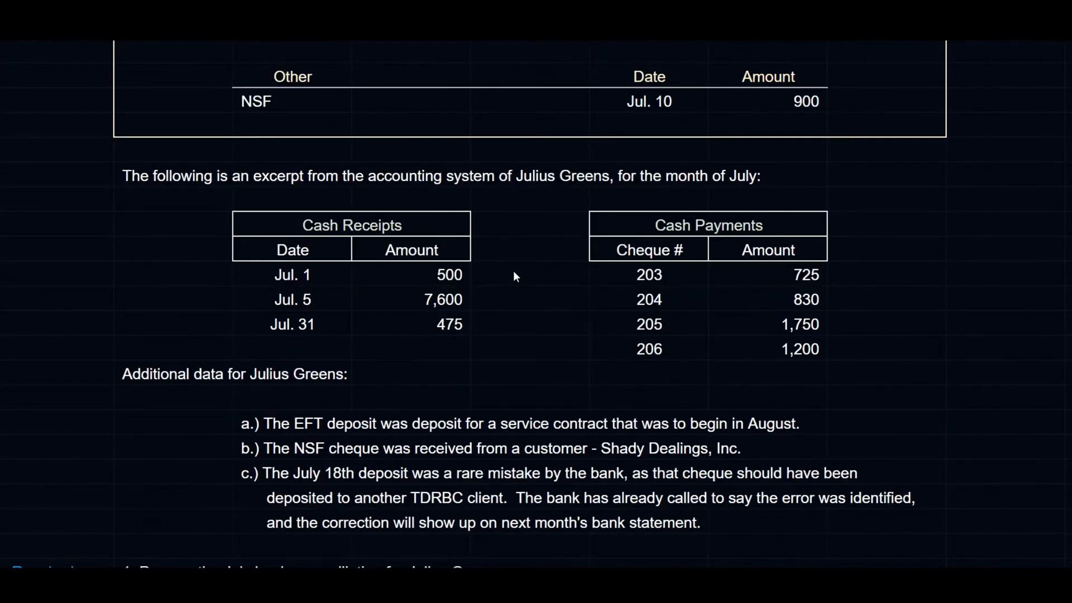
{"action": "left_click", "coordinate": [2, 422]}
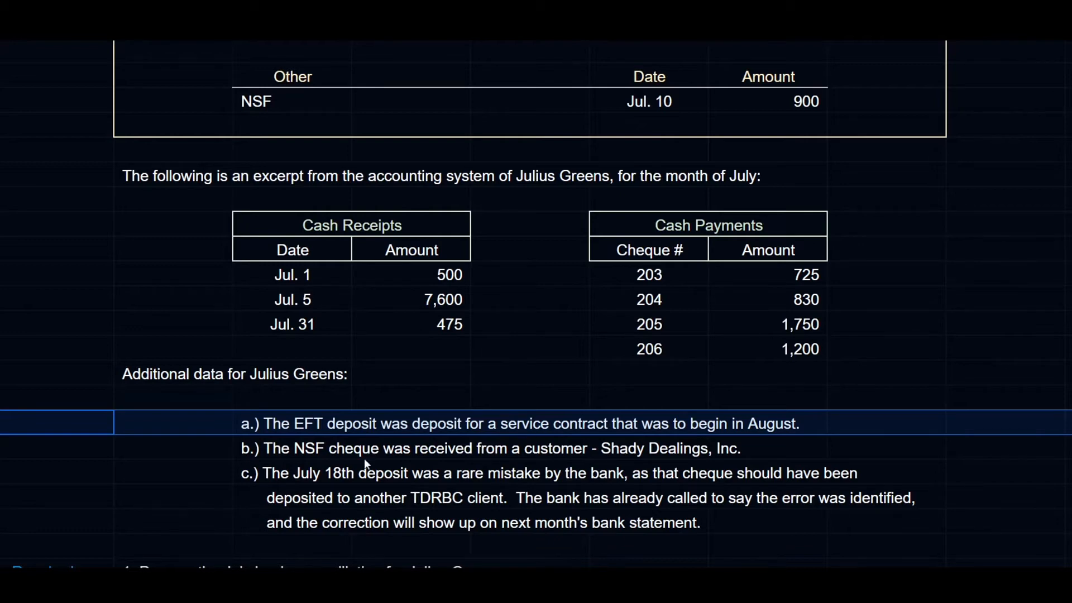
{"action": "left_click_drag", "start_coordinate": [1, 473], "coordinate": [1, 522]}
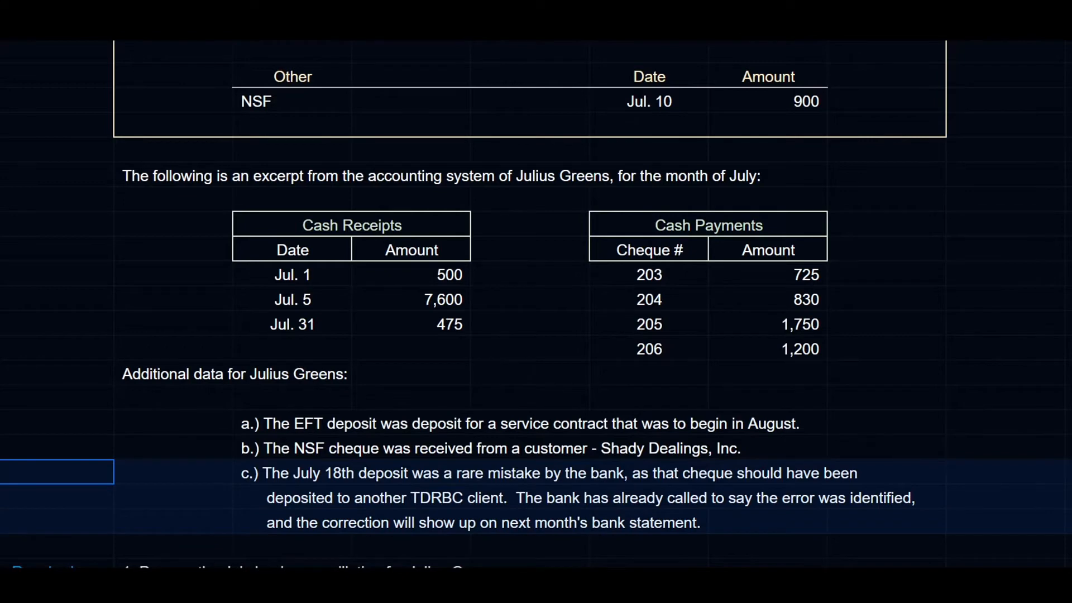
{"action": "left_click_drag", "start_coordinate": [1, 521], "coordinate": [1, 522]}
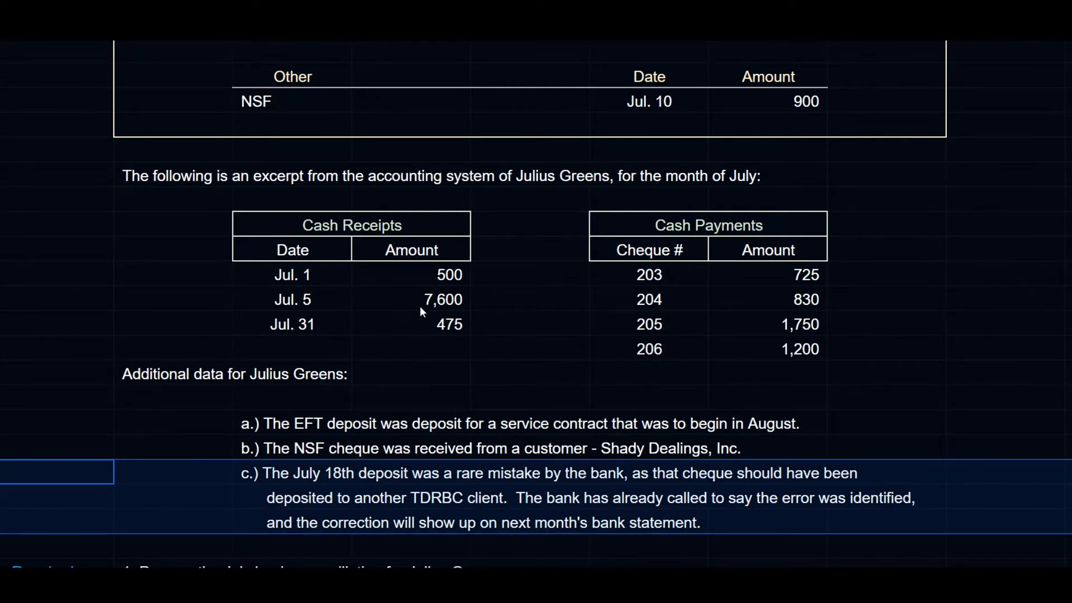
Fill in the deposits in transit amount in G116 with a reference to the Jul. 31 cash receipt (=D95).
{"action": "scroll", "coordinate": [518, 267], "scroll_direction": "down", "scroll_amount": 5}
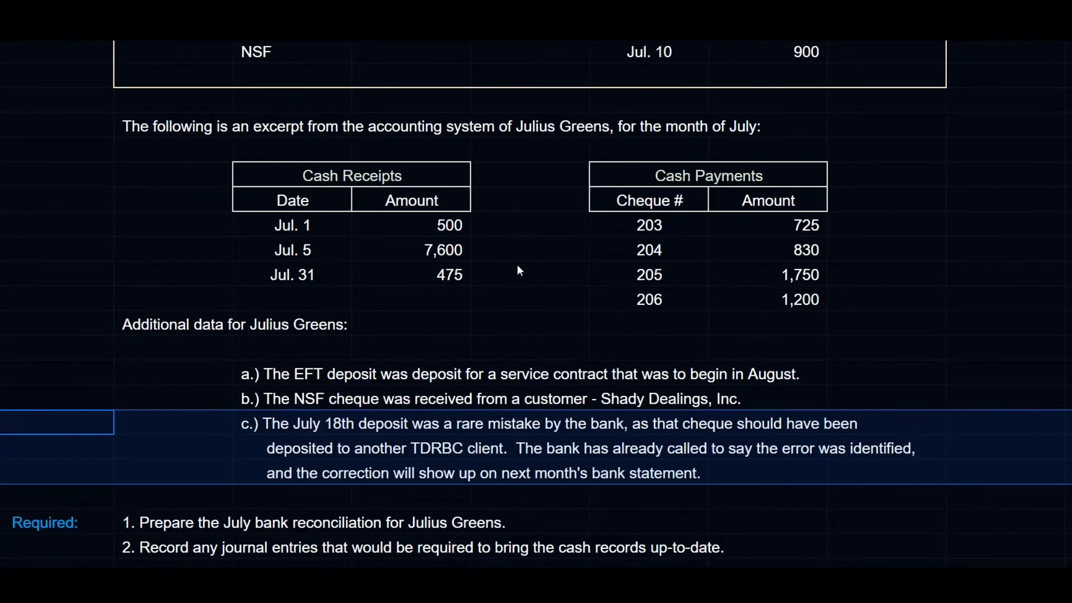
{"action": "scroll", "coordinate": [517, 265], "scroll_direction": "down", "scroll_amount": 2}
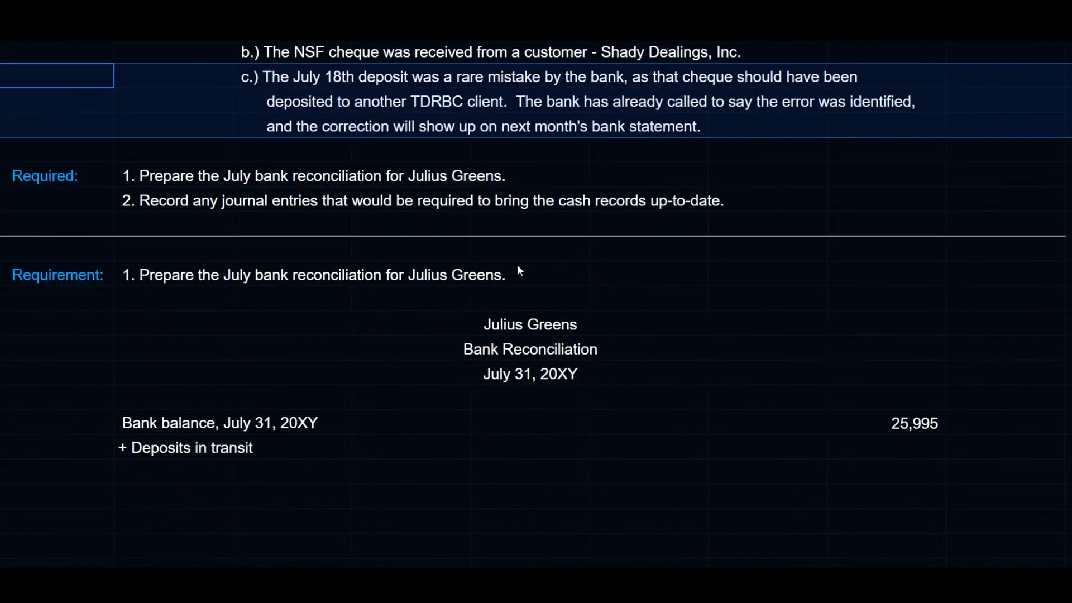
{"action": "left_click", "coordinate": [177, 448]}
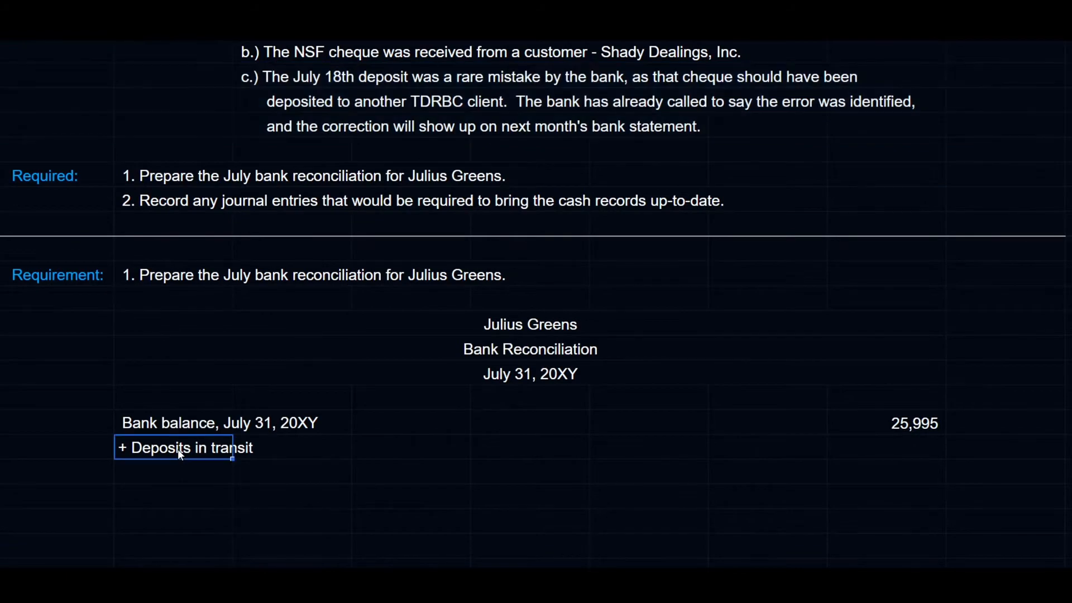
{"action": "left_click", "coordinate": [719, 457]}
{"action": "type", "text": "="}
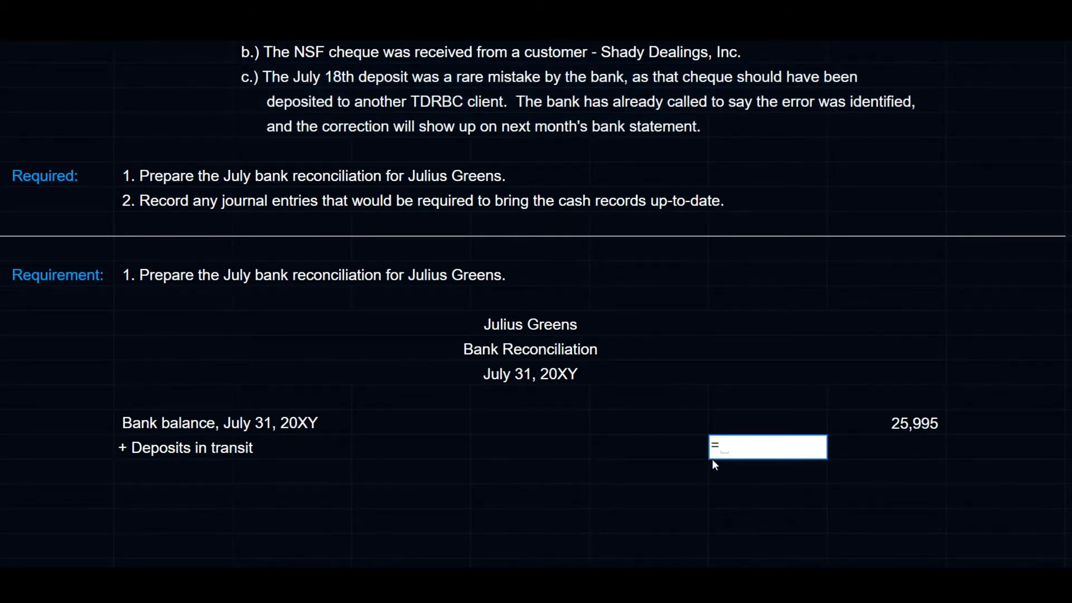
{"action": "scroll", "coordinate": [431, 333], "scroll_direction": "up", "scroll_amount": 3}
{"action": "scroll", "coordinate": [364, 327], "scroll_direction": "up", "scroll_amount": 2}
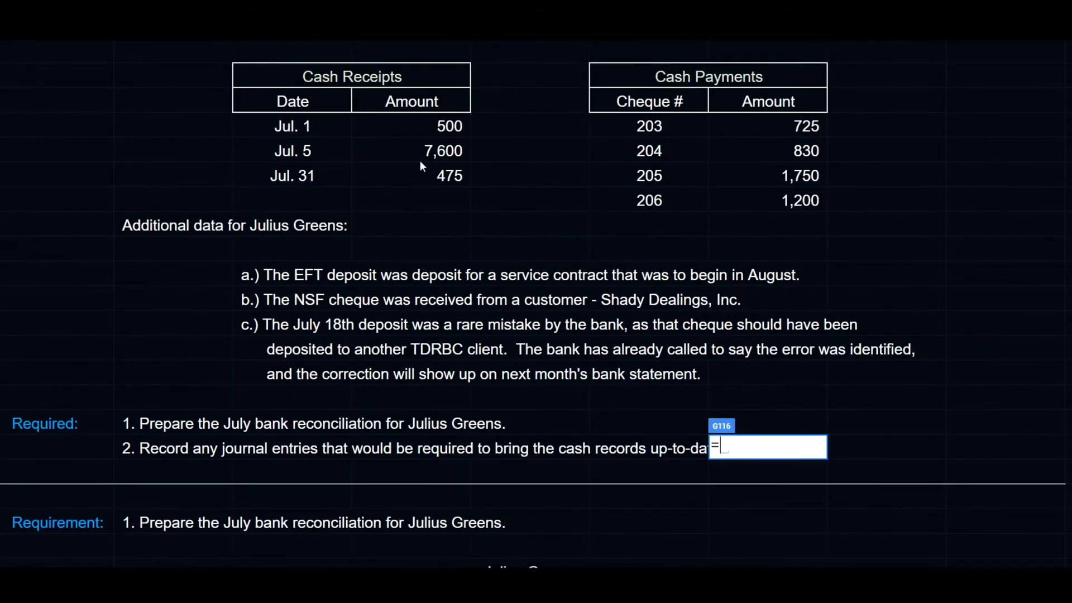
{"action": "left_click_drag", "start_coordinate": [420, 169], "coordinate": [400, 175]}
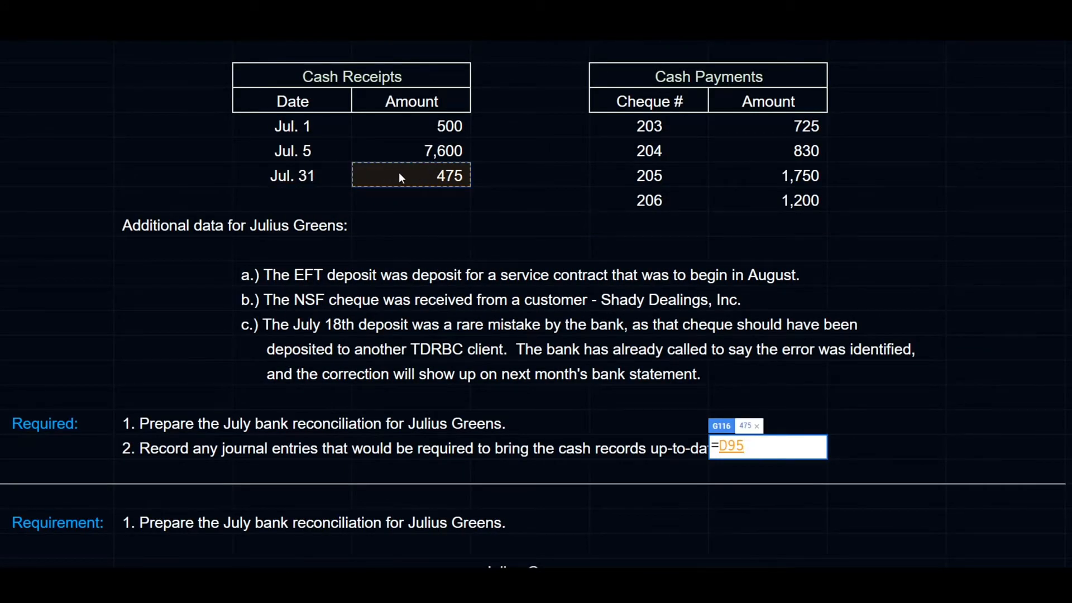
{"action": "key", "text": "Return"}
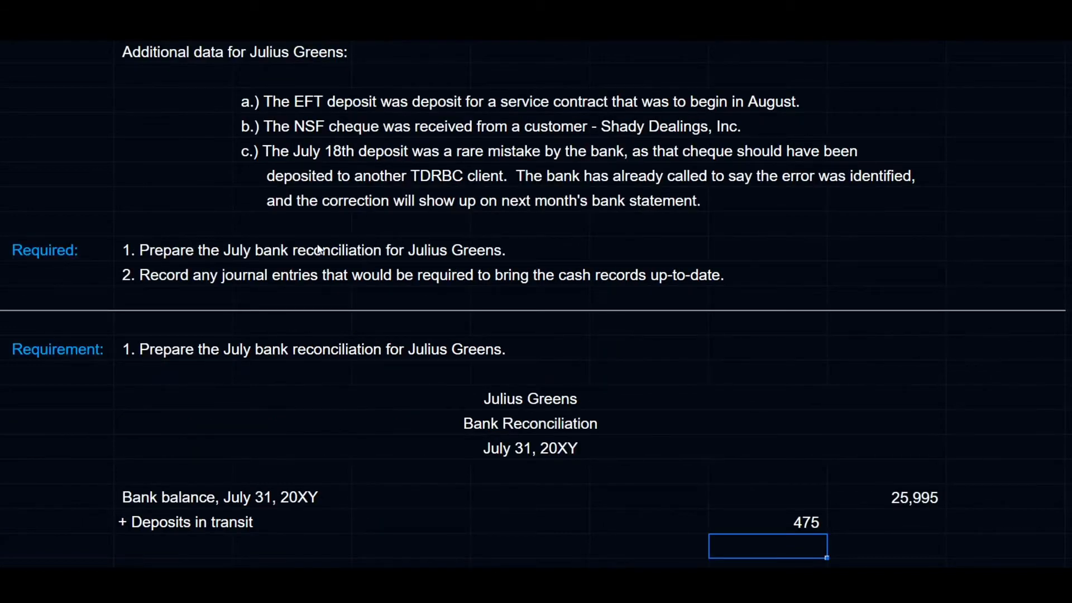
Add a "- Outstanding cheques" line below the deposits in transit in the bank reconciliation.
{"action": "left_click", "coordinate": [155, 551]}
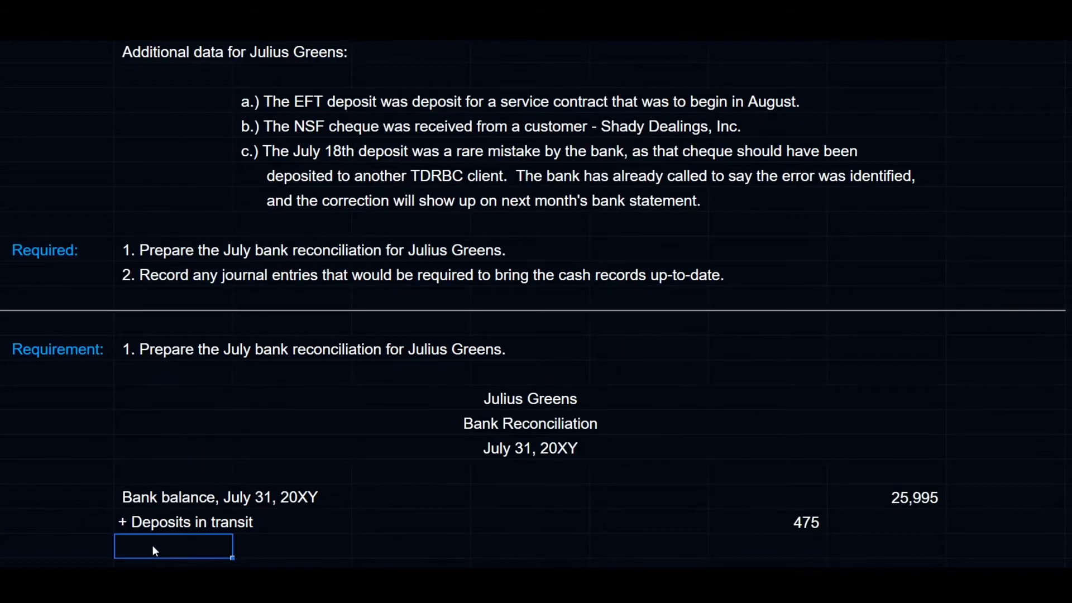
{"action": "type", "text": "'- Outstanding cheques"}
{"action": "key", "text": "Return"}
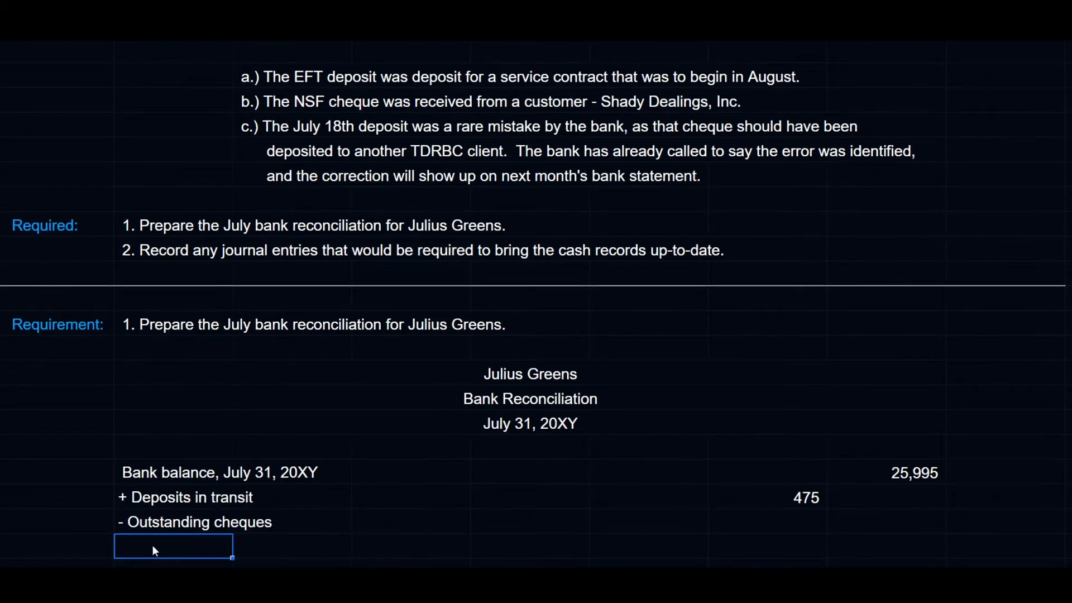
{"action": "key", "text": "Up"}
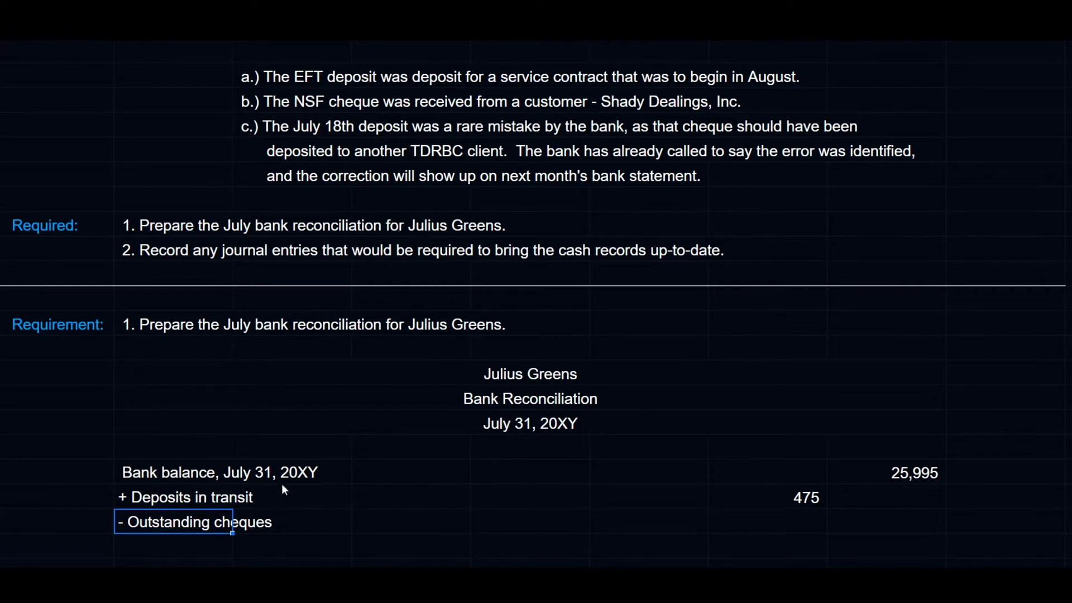
Review cheques 203 to 206 and their amounts in the Cash Payments excerpt from the accounting system.
{"action": "scroll", "coordinate": [734, 352], "scroll_direction": "up", "scroll_amount": 3}
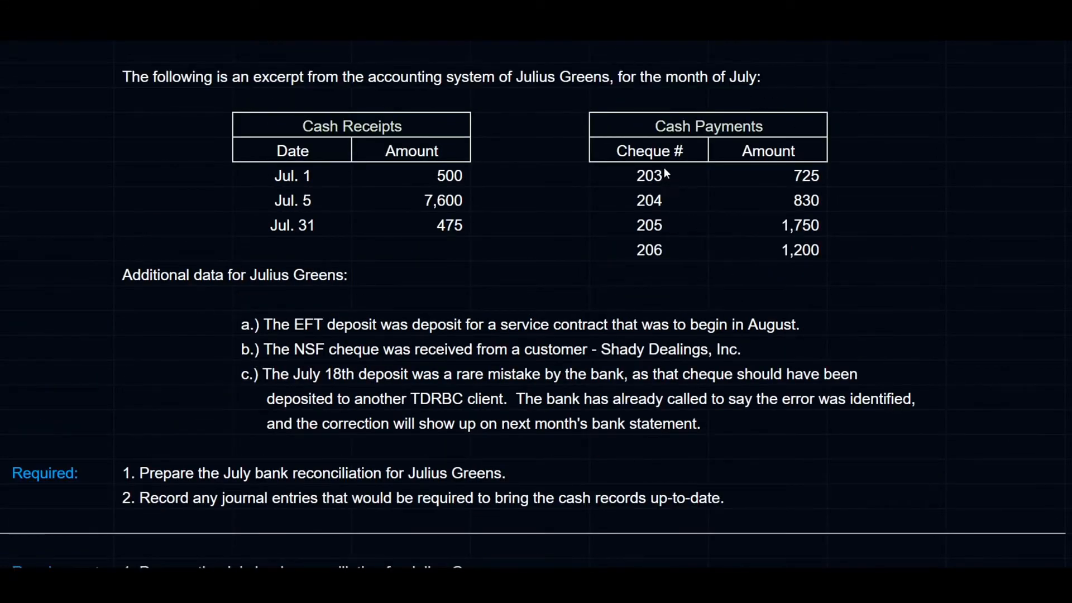
{"action": "left_click", "coordinate": [665, 176]}
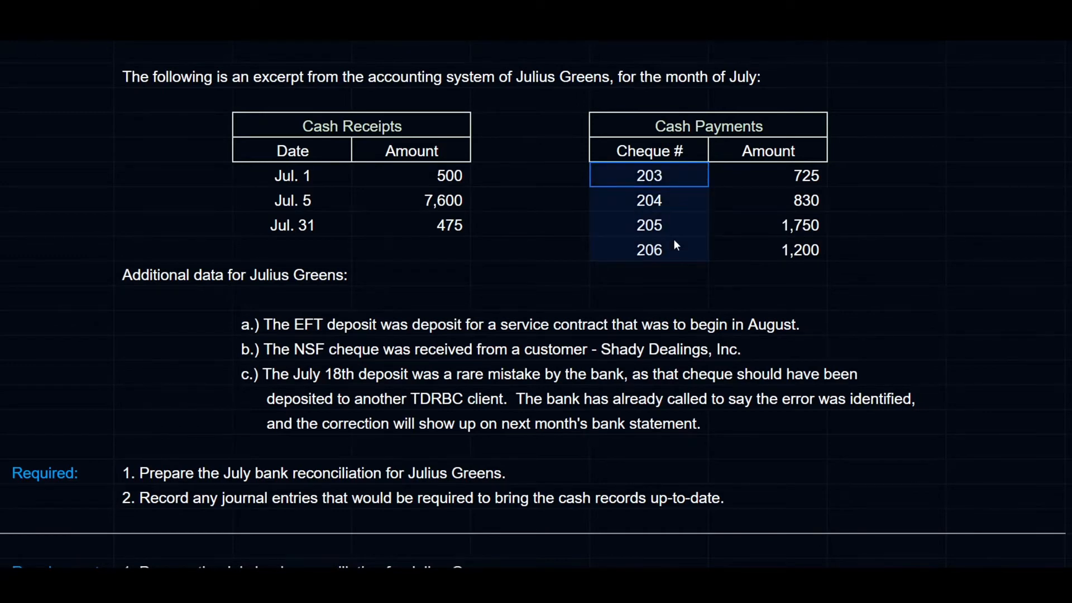
{"action": "left_click_drag", "start_coordinate": [675, 210], "coordinate": [737, 254]}
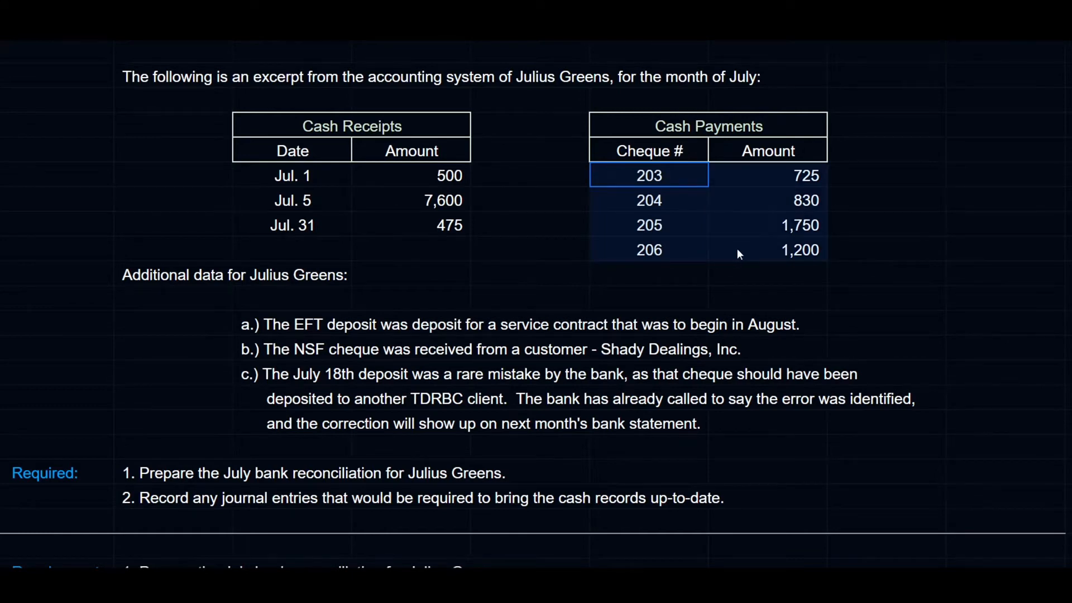
{"action": "left_click_drag", "start_coordinate": [737, 250], "coordinate": [737, 250]}
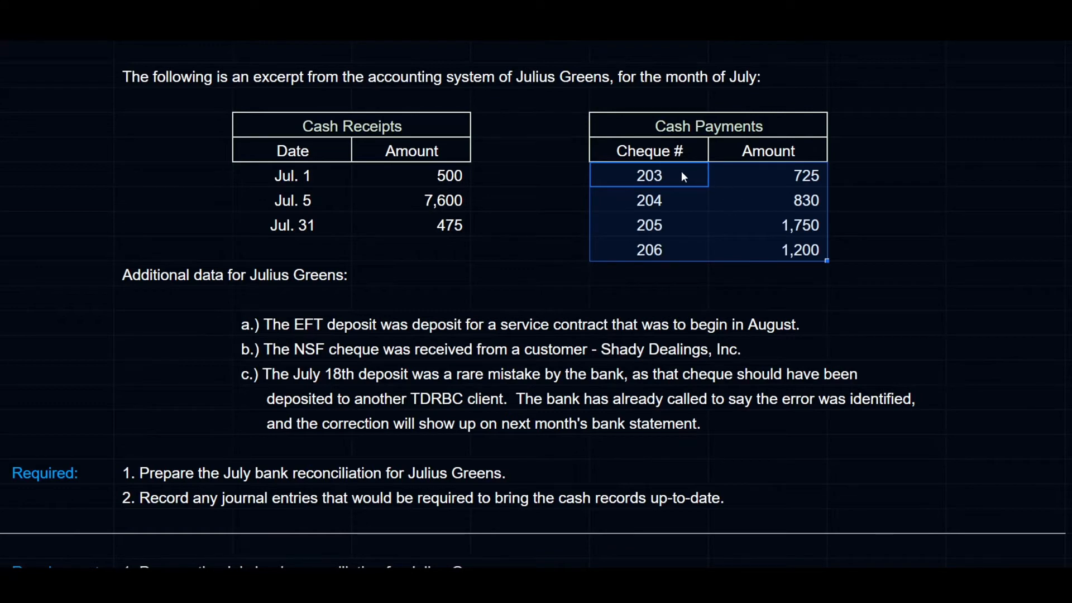
{"action": "left_click_drag", "start_coordinate": [682, 173], "coordinate": [770, 198]}
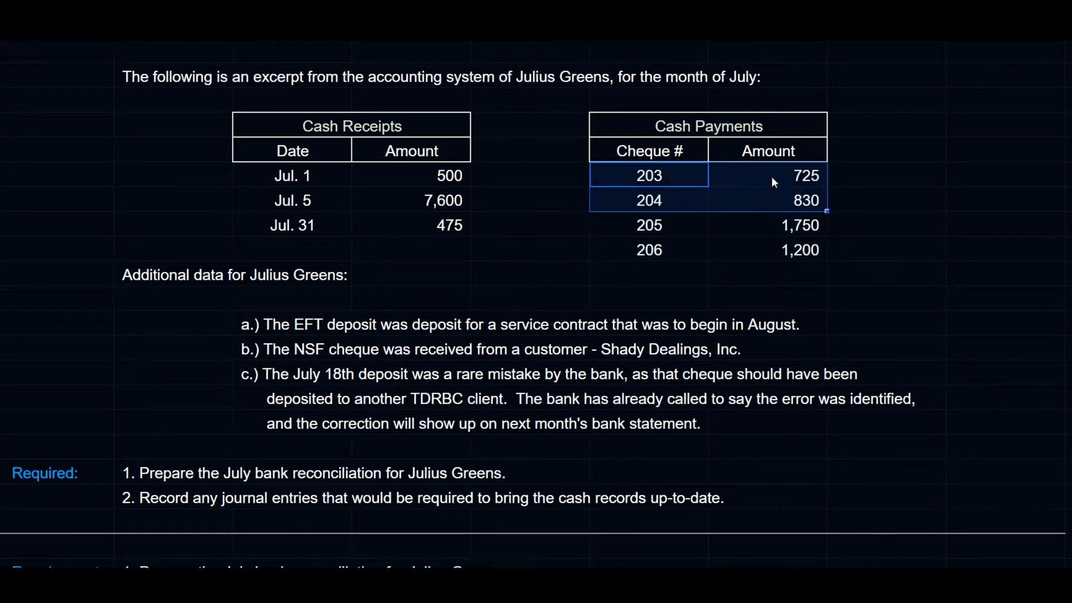
{"action": "left_click", "coordinate": [771, 179]}
{"action": "left_click", "coordinate": [771, 209]}
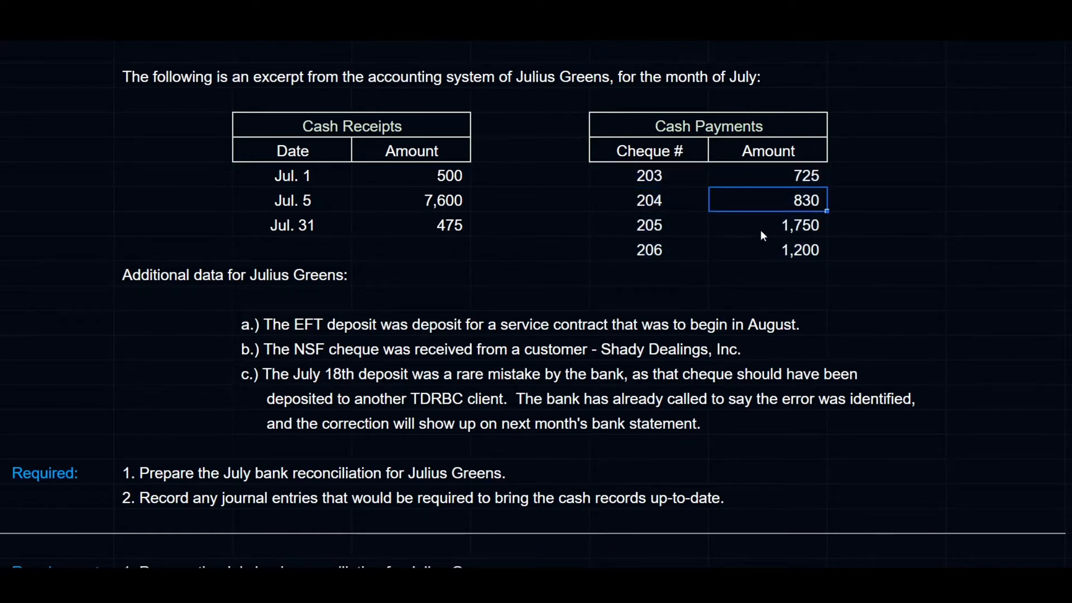
{"action": "left_click", "coordinate": [761, 231]}
{"action": "left_click", "coordinate": [756, 262]}
{"action": "left_click", "coordinate": [756, 256]}
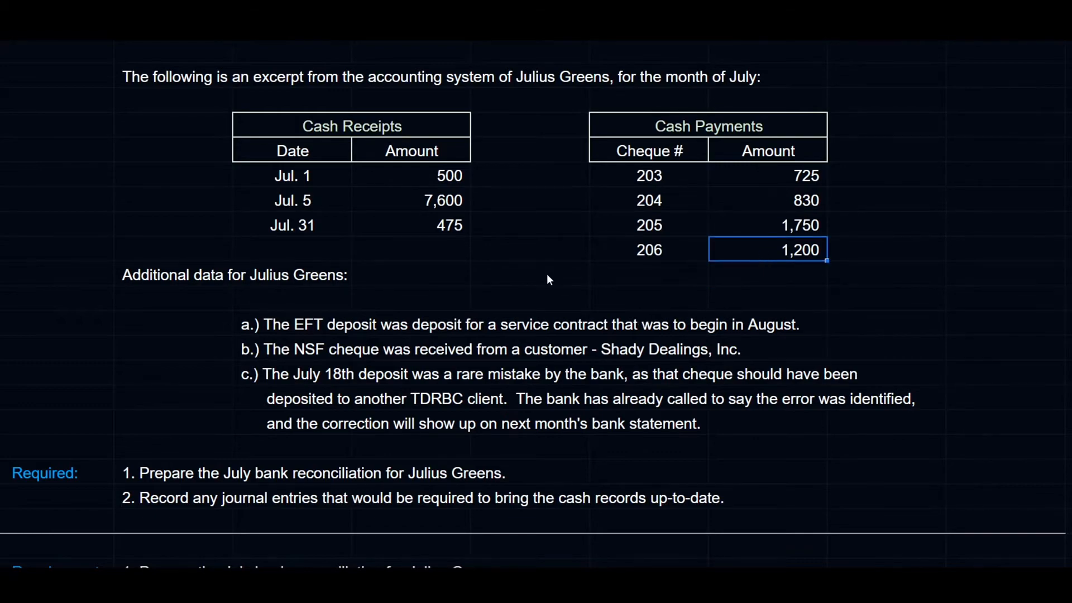
Compare the cheques cleared on the bank statement with the Cash Payments list, checking cheque 205.
{"action": "scroll", "coordinate": [547, 275], "scroll_direction": "up", "scroll_amount": 5}
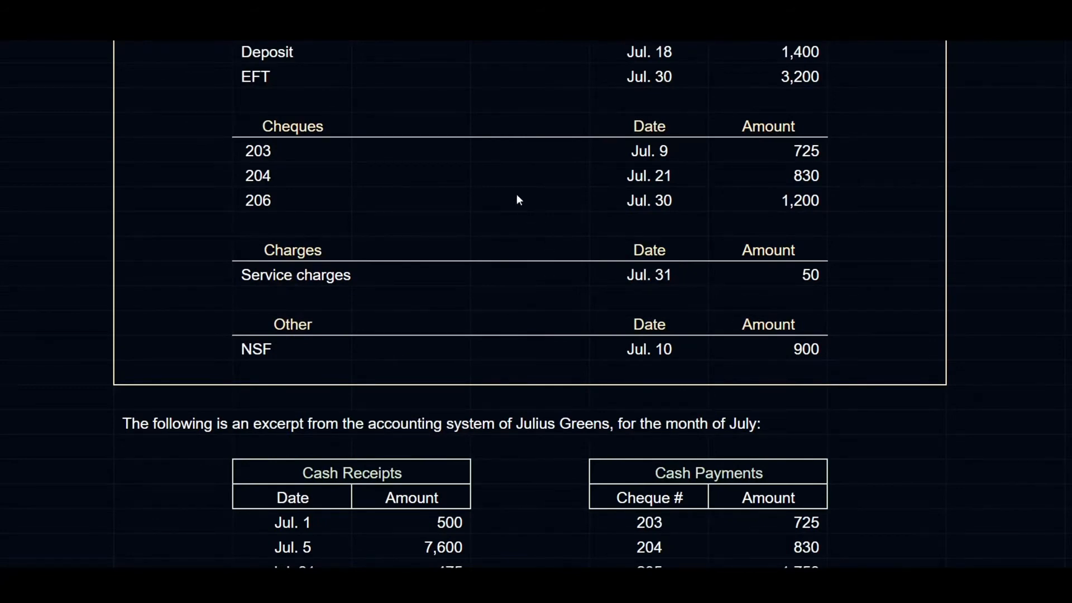
{"action": "left_click_drag", "start_coordinate": [290, 151], "coordinate": [413, 205]}
{"action": "left_click_drag", "start_coordinate": [342, 202], "coordinate": [342, 202]}
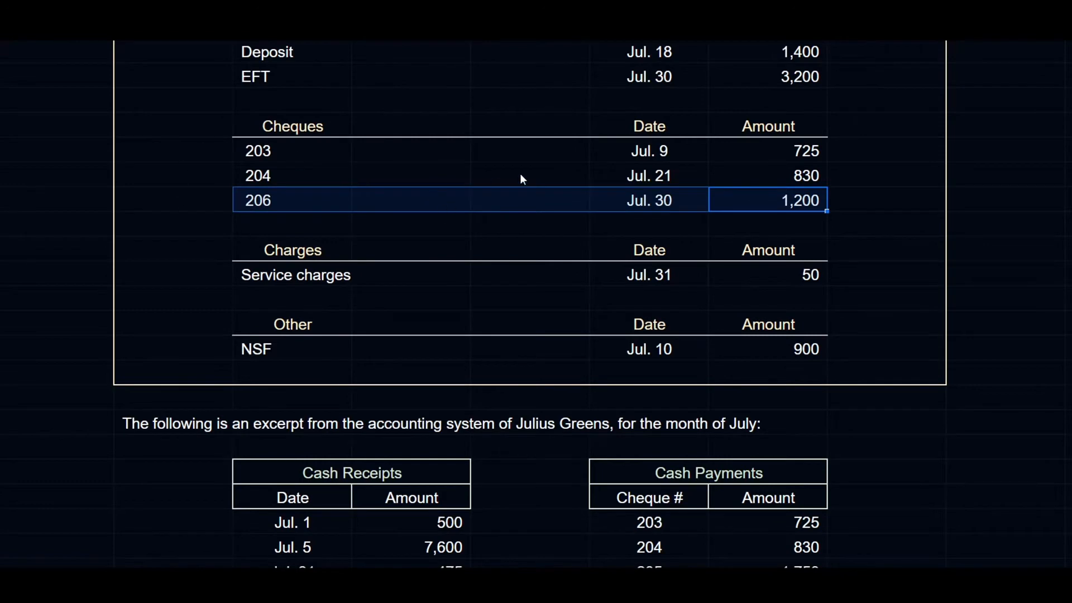
{"action": "scroll", "coordinate": [578, 186], "scroll_direction": "down", "scroll_amount": 1}
{"action": "left_click_drag", "start_coordinate": [642, 522], "coordinate": [781, 521]}
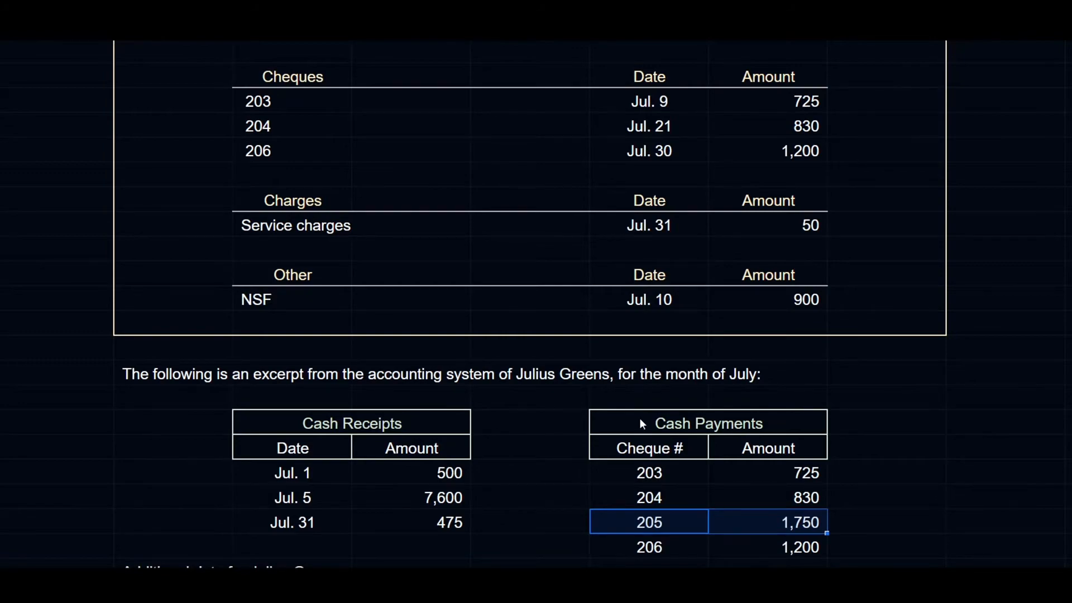
Label the outstanding cheques line of the bank reconciliation with cheque "#205" in column D.
{"action": "scroll", "coordinate": [497, 396], "scroll_direction": "down", "scroll_amount": 4}
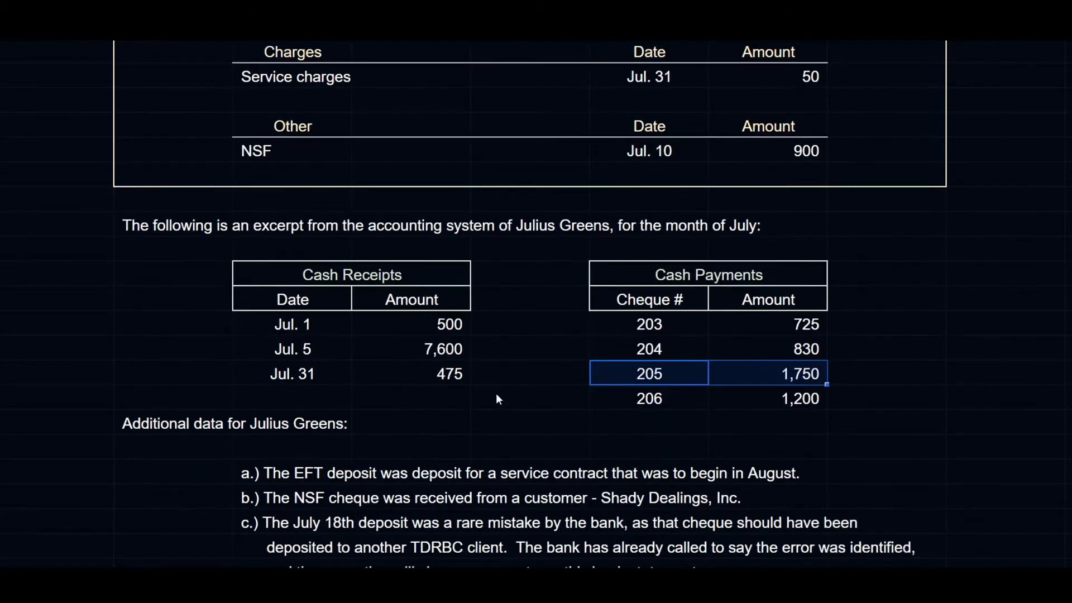
{"action": "scroll", "coordinate": [498, 398], "scroll_direction": "down", "scroll_amount": 4}
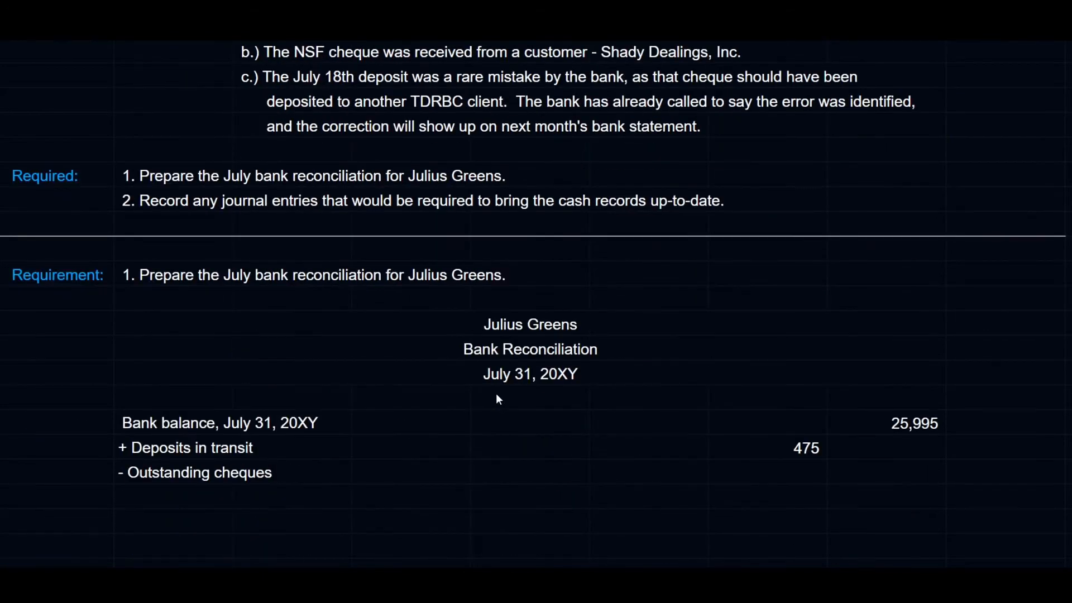
{"action": "left_click", "coordinate": [372, 478]}
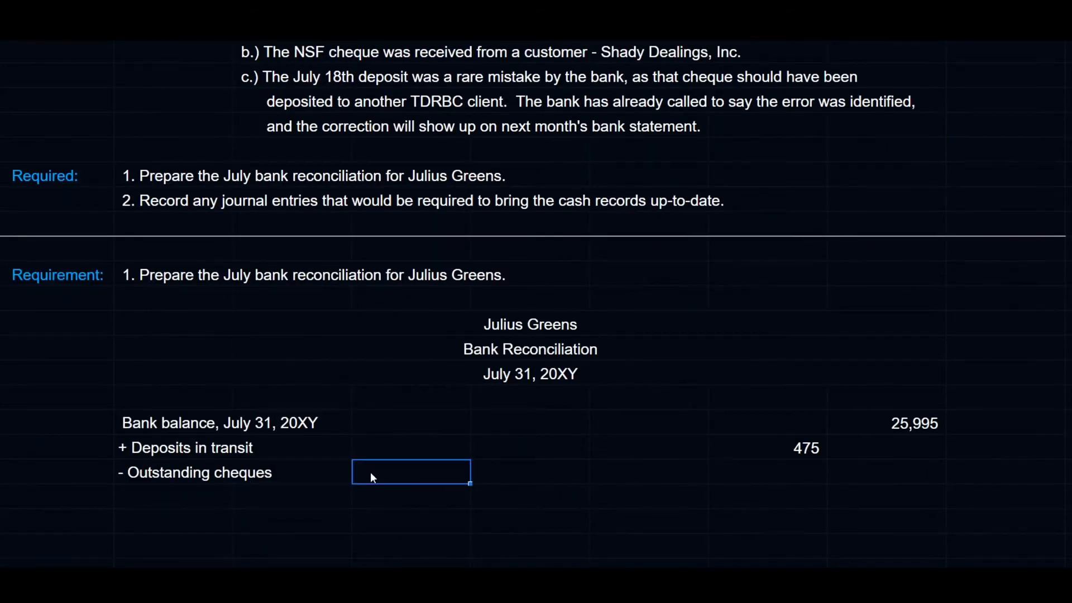
{"action": "type", "text": "#205"}
{"action": "key", "text": "Tab"}
{"action": "key", "text": "Tab"}
{"action": "key", "text": "Tab"}
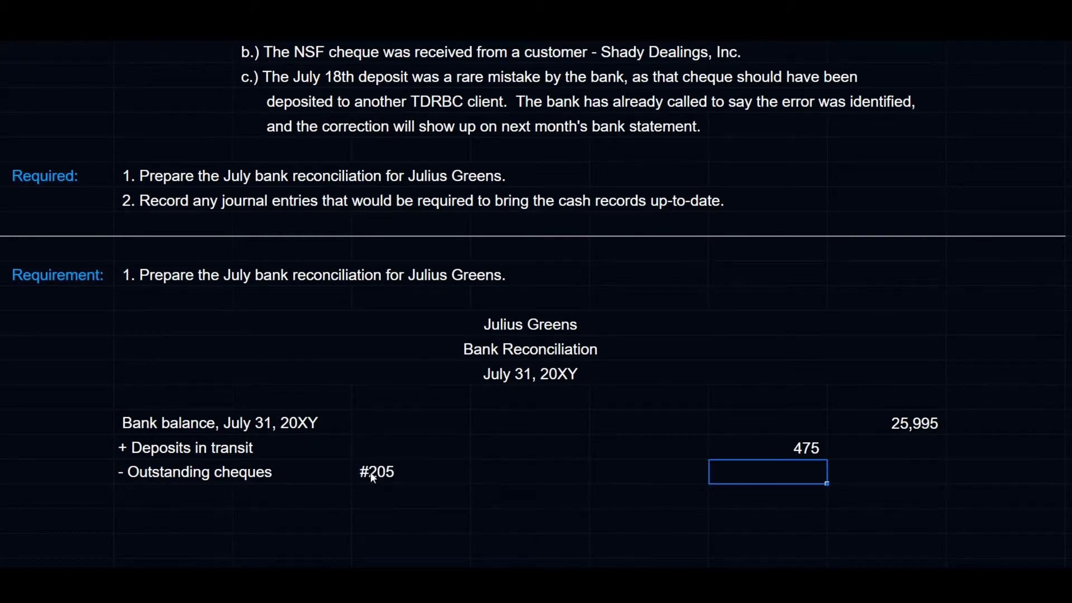
Fill in the outstanding cheque amount in G117 as a negative reference to cheque 205's amount in the Cash Payments list.
{"action": "type", "text": "-17"}
{"action": "key", "text": "BackSpace"}
{"action": "key", "text": "BackSpace"}
{"action": "key", "text": "BackSpace"}
{"action": "type", "text": "=-"}
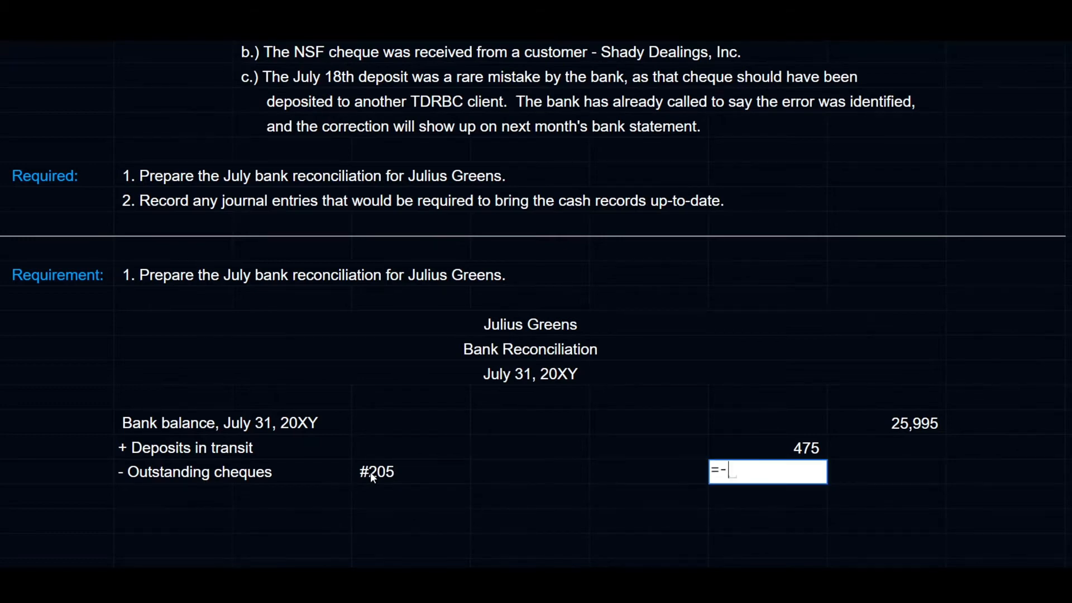
{"action": "scroll", "coordinate": [786, 249], "scroll_direction": "up", "scroll_amount": 3}
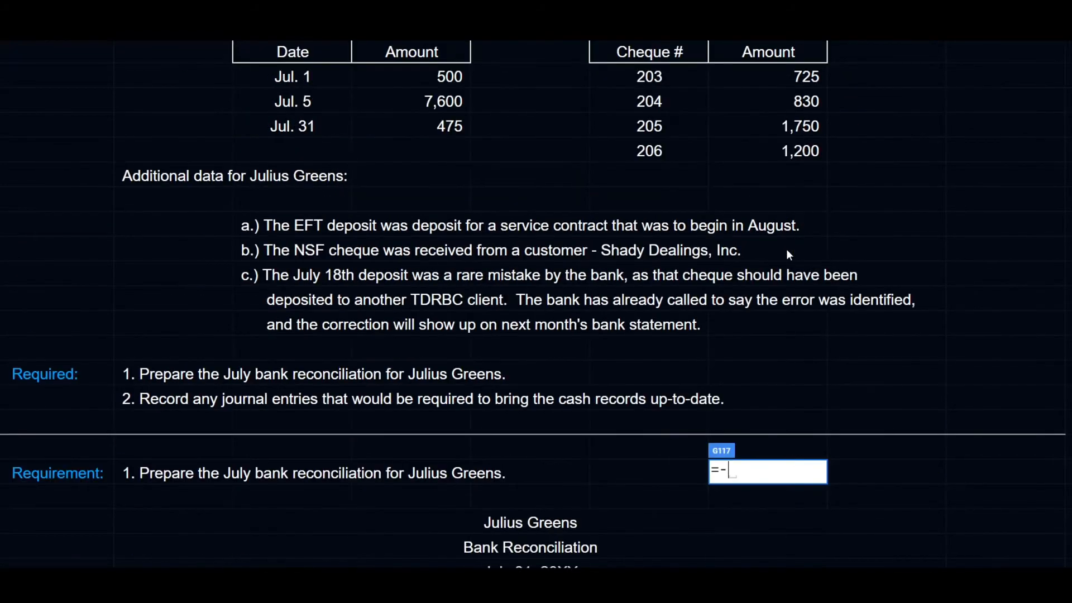
{"action": "left_click", "coordinate": [790, 133]}
{"action": "key", "text": "Return"}
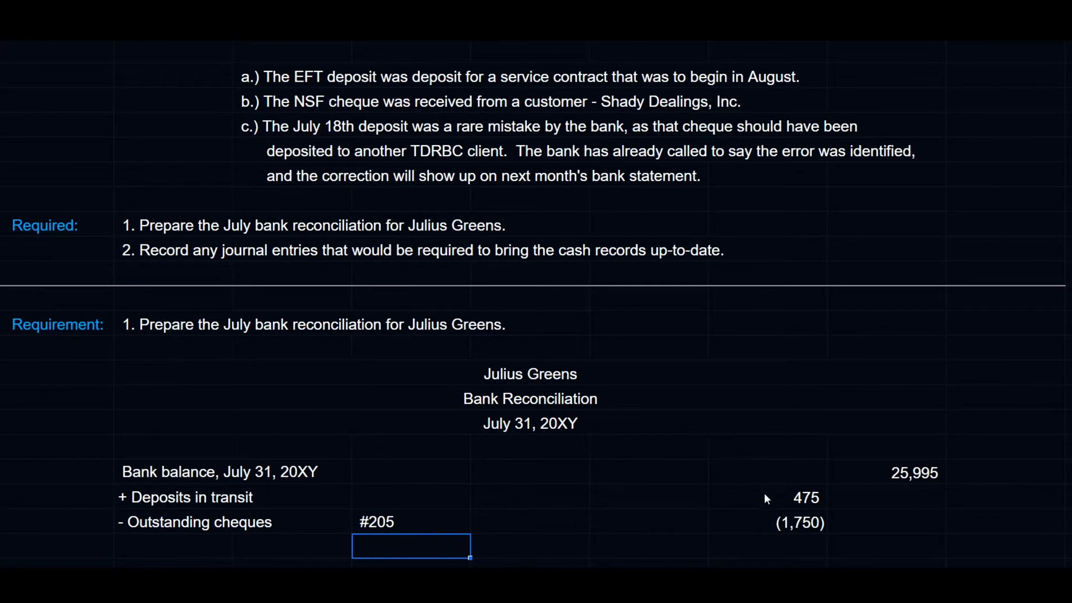
{"action": "left_click", "coordinate": [763, 521]}
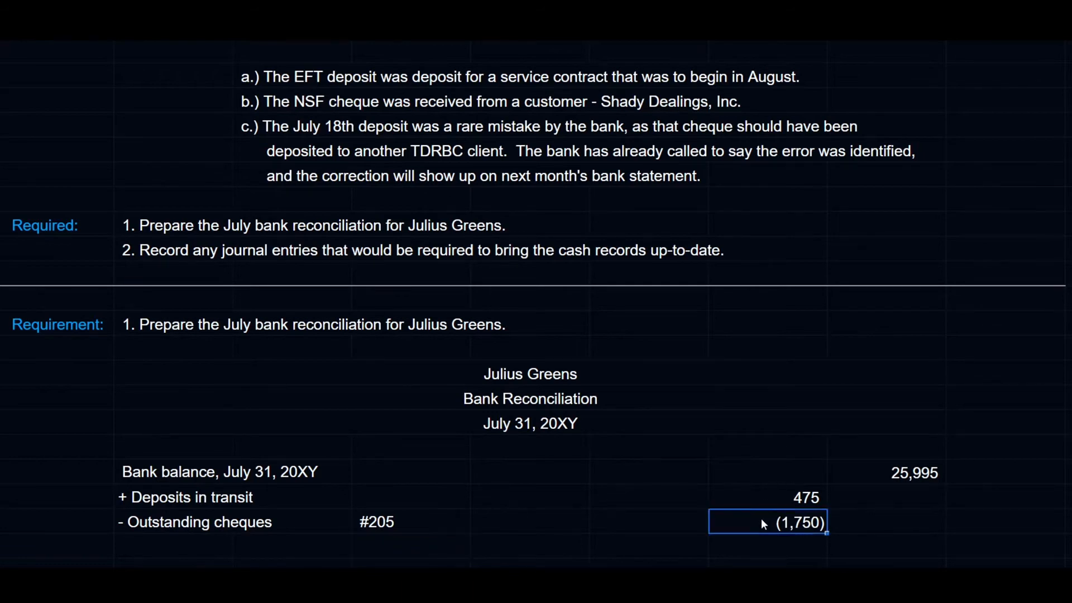
Review note c about the July 18th deposit, and check that deposit and the ending balance on the bank statement.
{"action": "scroll", "coordinate": [218, 399], "scroll_direction": "down", "scroll_amount": 2}
{"action": "left_click", "coordinate": [218, 400]}
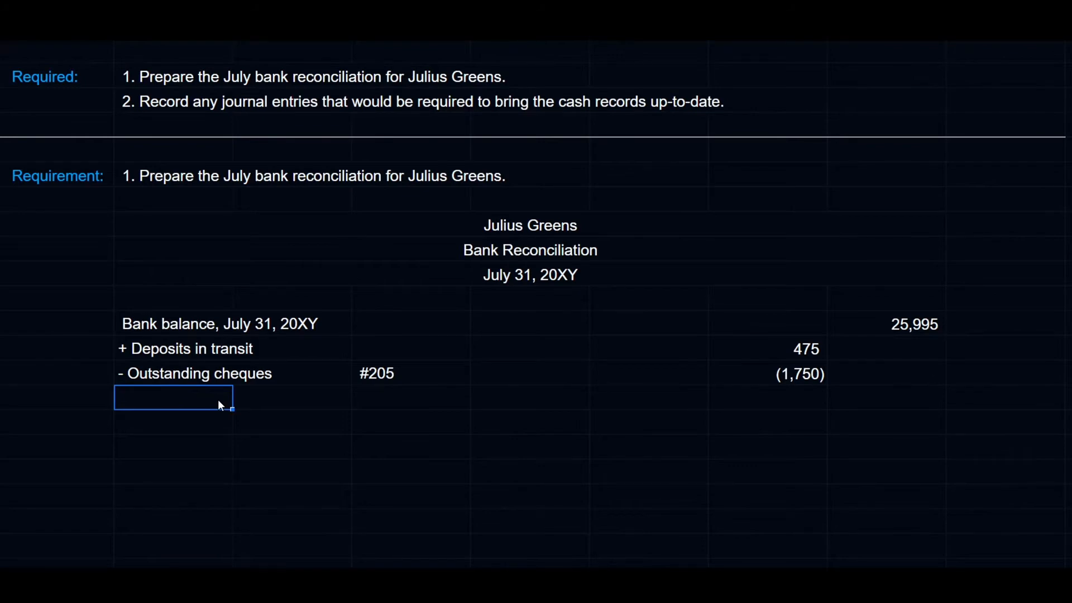
{"action": "scroll", "coordinate": [244, 223], "scroll_direction": "up", "scroll_amount": 3}
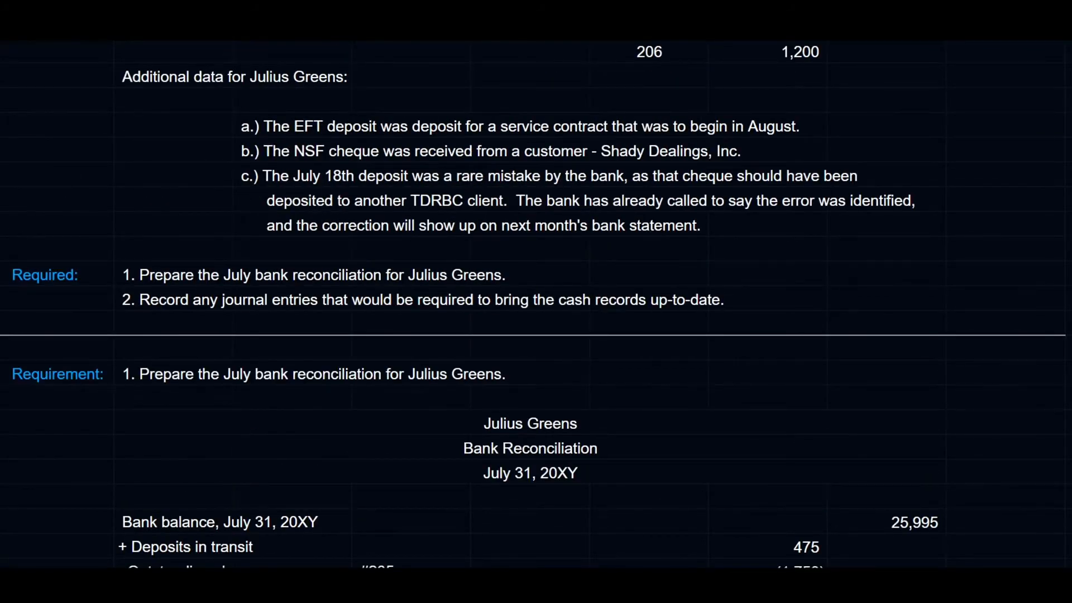
{"action": "left_click_drag", "start_coordinate": [2, 174], "coordinate": [36, 220]}
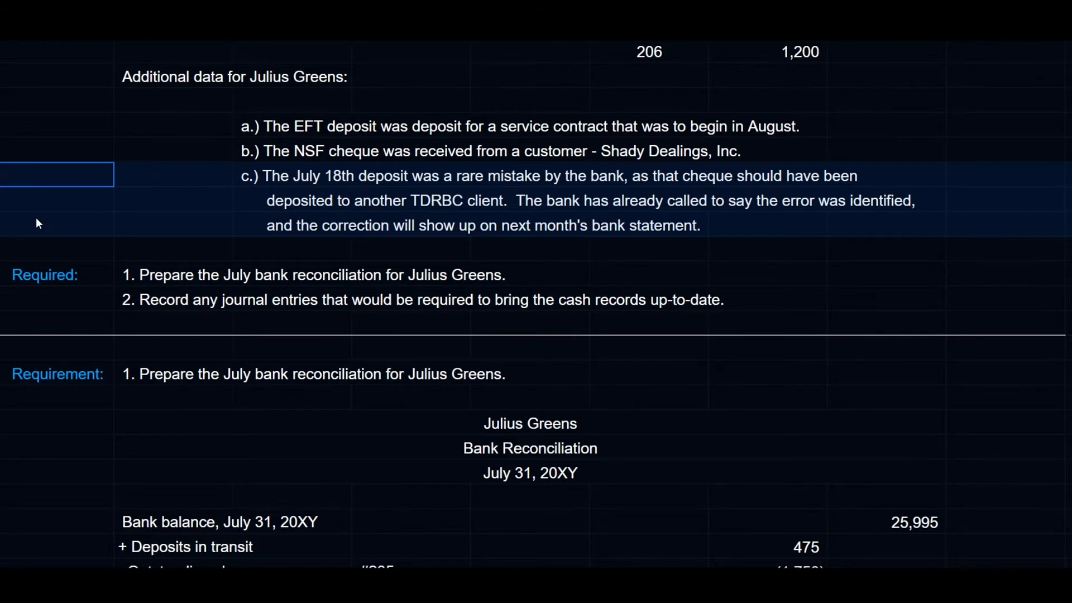
{"action": "left_click_drag", "start_coordinate": [36, 219], "coordinate": [37, 219]}
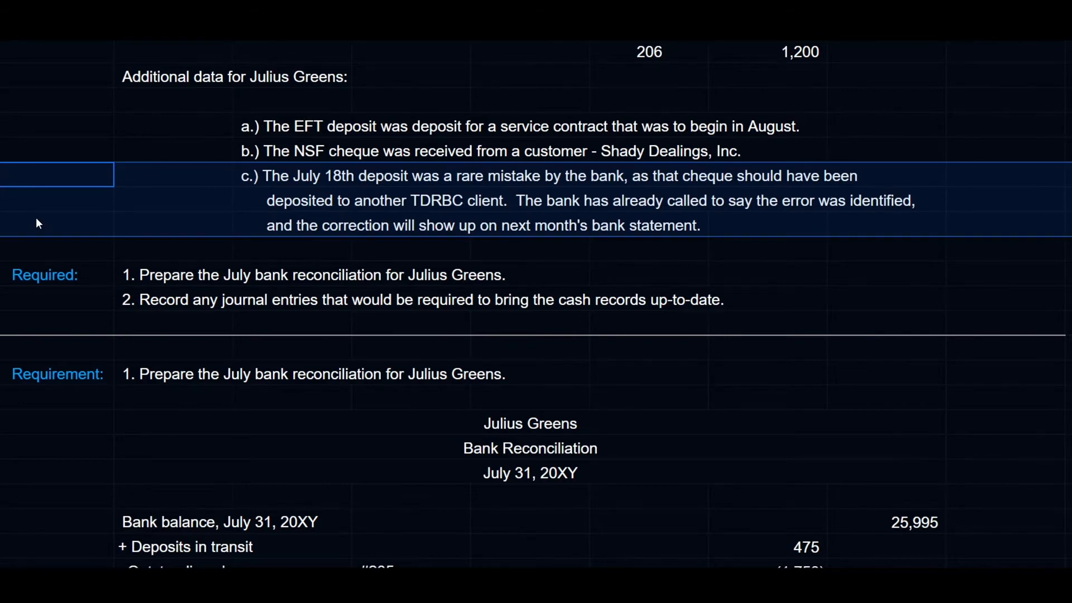
{"action": "scroll", "coordinate": [330, 189], "scroll_direction": "up", "scroll_amount": 7}
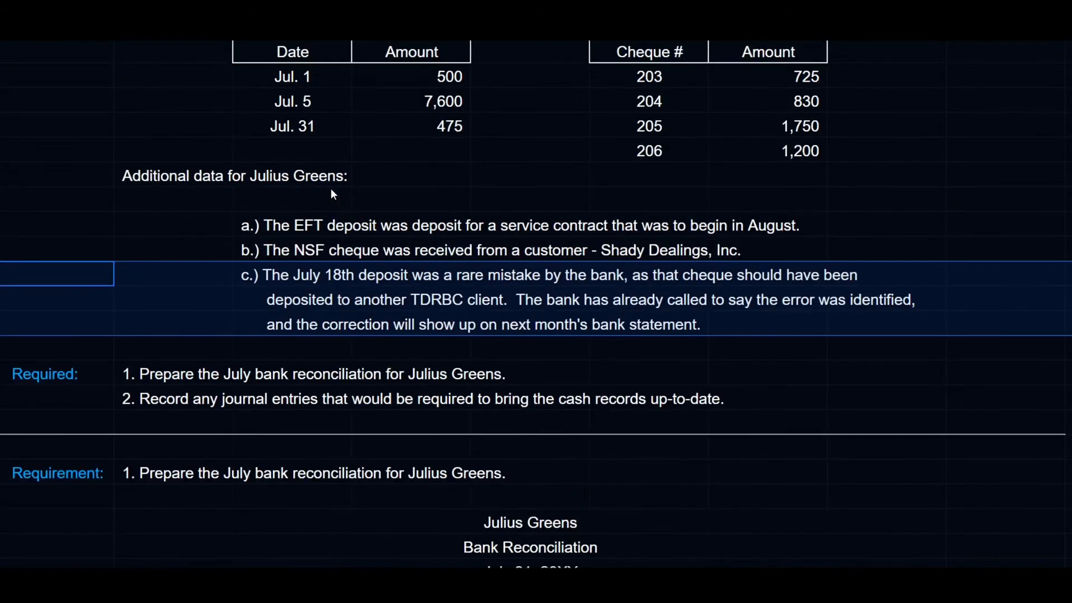
{"action": "scroll", "coordinate": [330, 188], "scroll_direction": "up", "scroll_amount": 3}
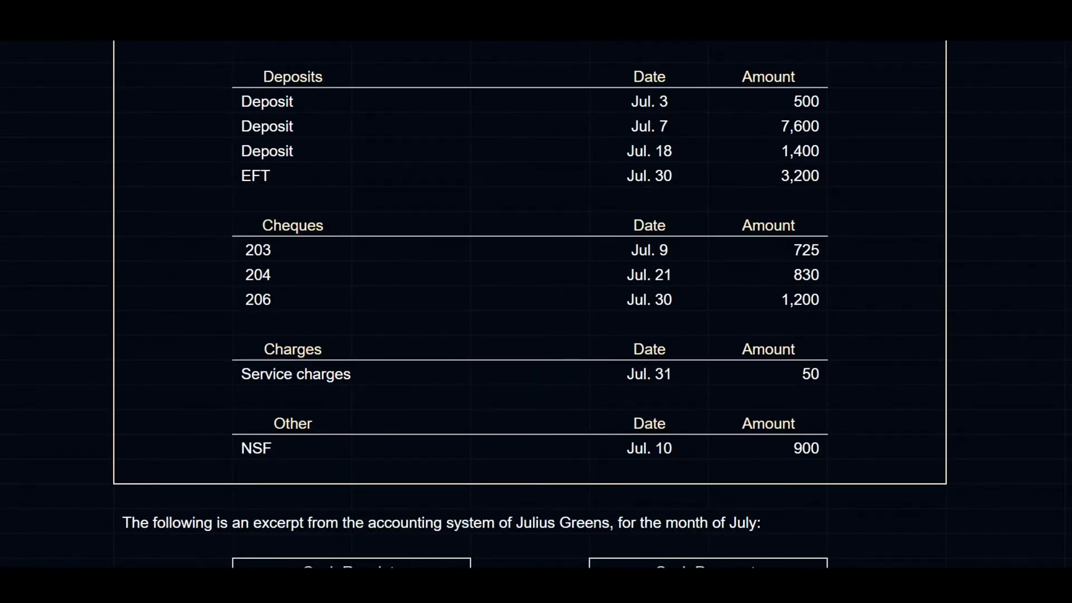
{"action": "left_click", "coordinate": [0, 150]}
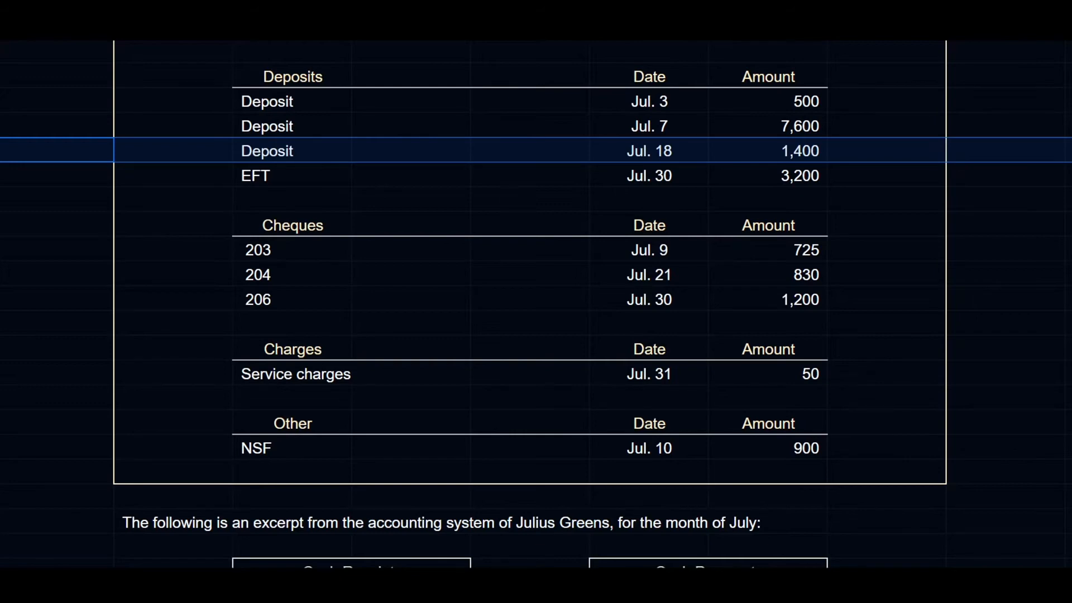
{"action": "scroll", "coordinate": [732, 188], "scroll_direction": "up", "scroll_amount": 1}
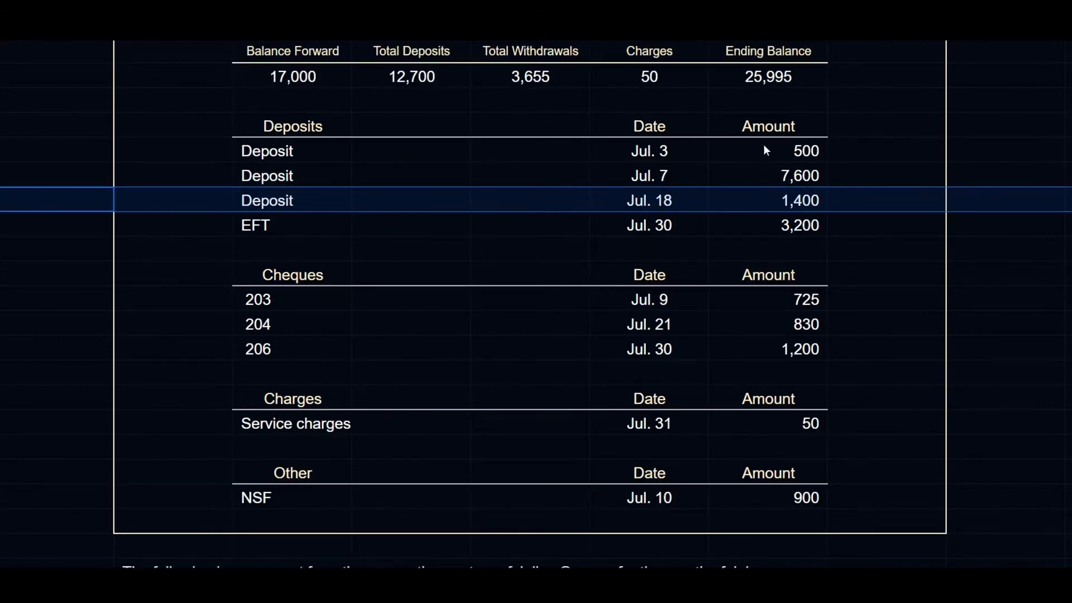
{"action": "left_click", "coordinate": [760, 75]}
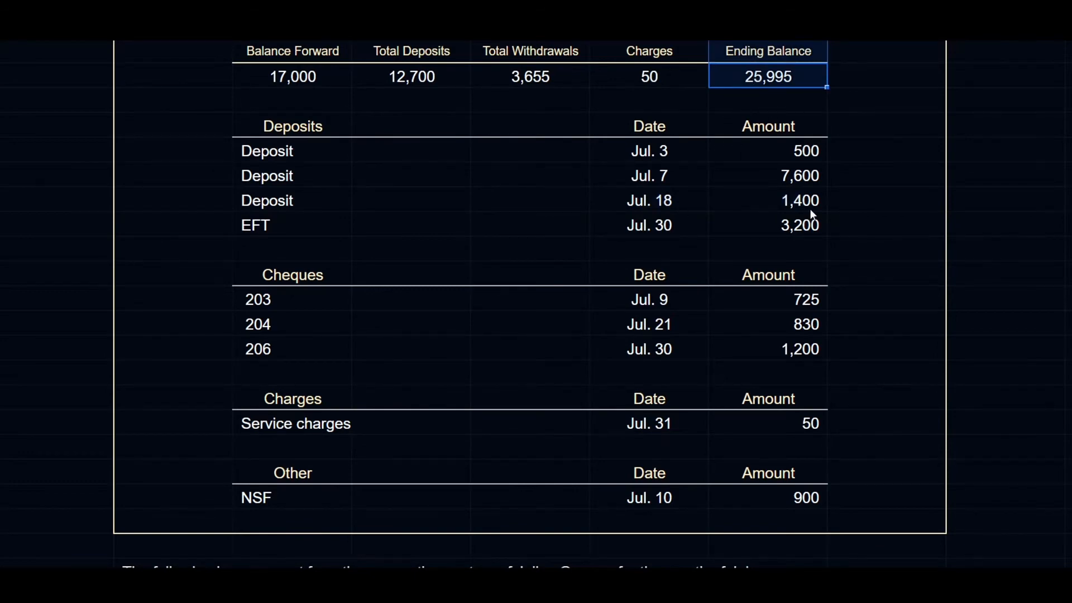
{"action": "left_click_drag", "start_coordinate": [802, 203], "coordinate": [313, 200]}
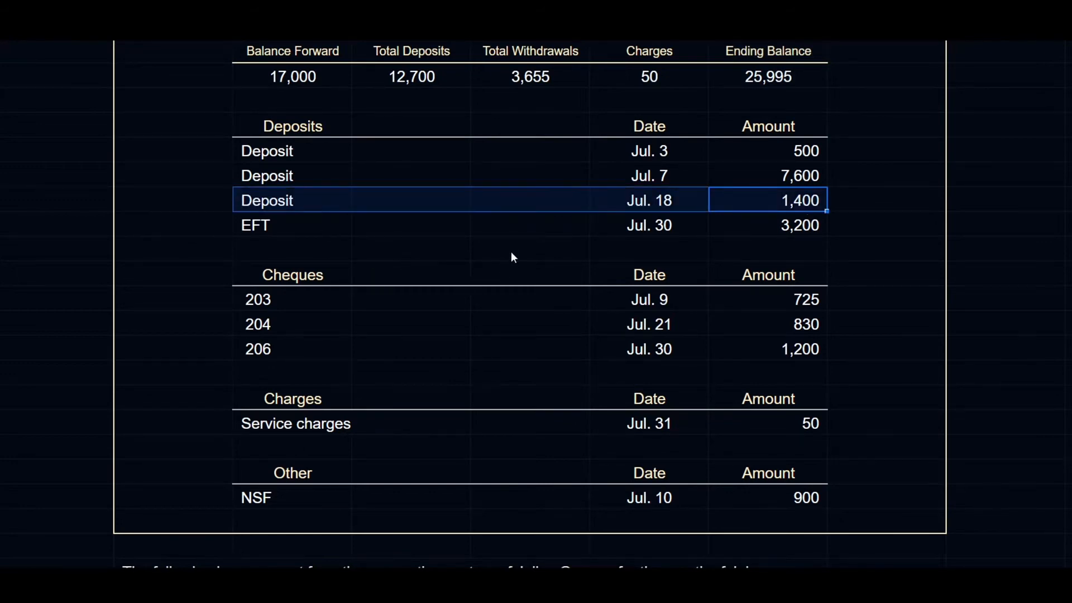
Add a "- Bank error" line below the outstanding cheques in the bank reconciliation.
{"action": "scroll", "coordinate": [475, 281], "scroll_direction": "down", "scroll_amount": 8}
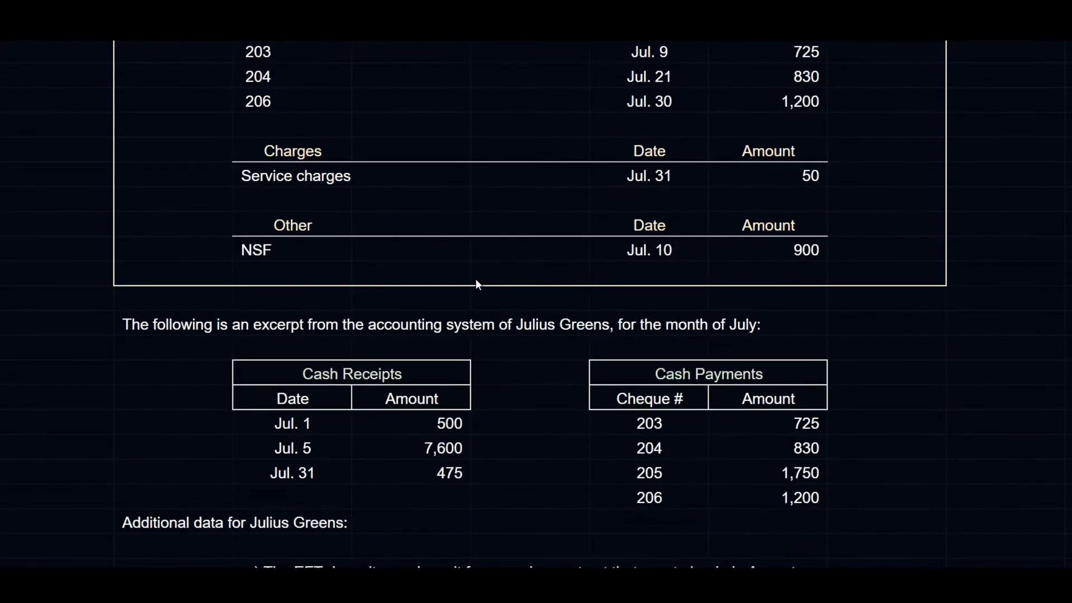
{"action": "scroll", "coordinate": [475, 282], "scroll_direction": "down", "scroll_amount": 4}
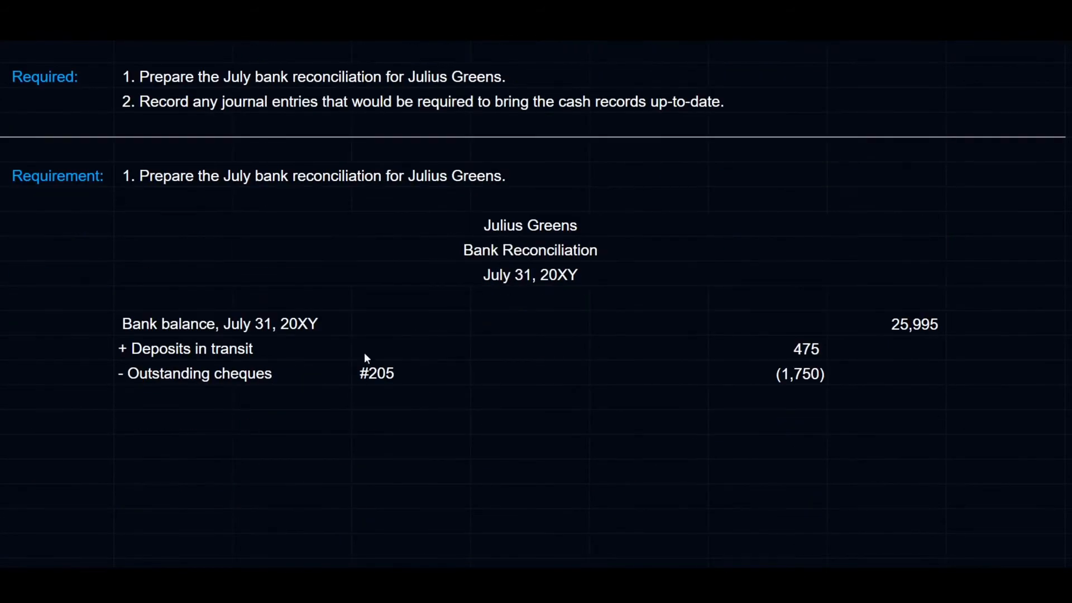
{"action": "left_click", "coordinate": [161, 405]}
{"action": "type", "text": "'"}
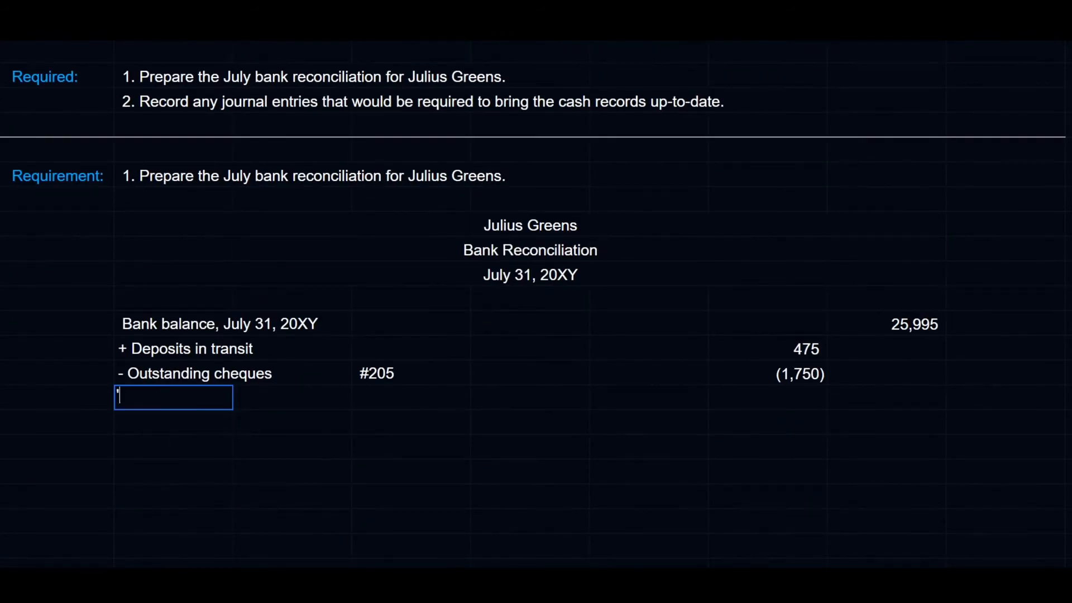
{"action": "type", "text": " - Bank error"}
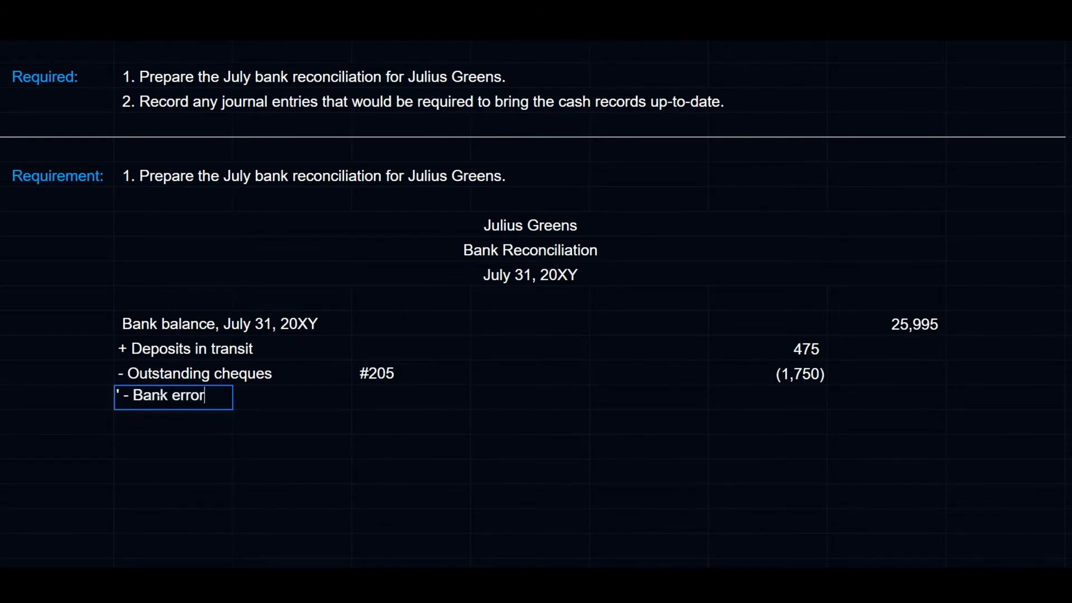
Fill in the bank error amount in G118 as a negative reference to the Jul. 18 deposit on the bank statement (=-G74).
{"action": "key", "text": "Tab"}
{"action": "key", "text": "Tab"}
{"action": "key", "text": "Tab"}
{"action": "key", "text": "Tab"}
{"action": "key", "text": "Tab"}
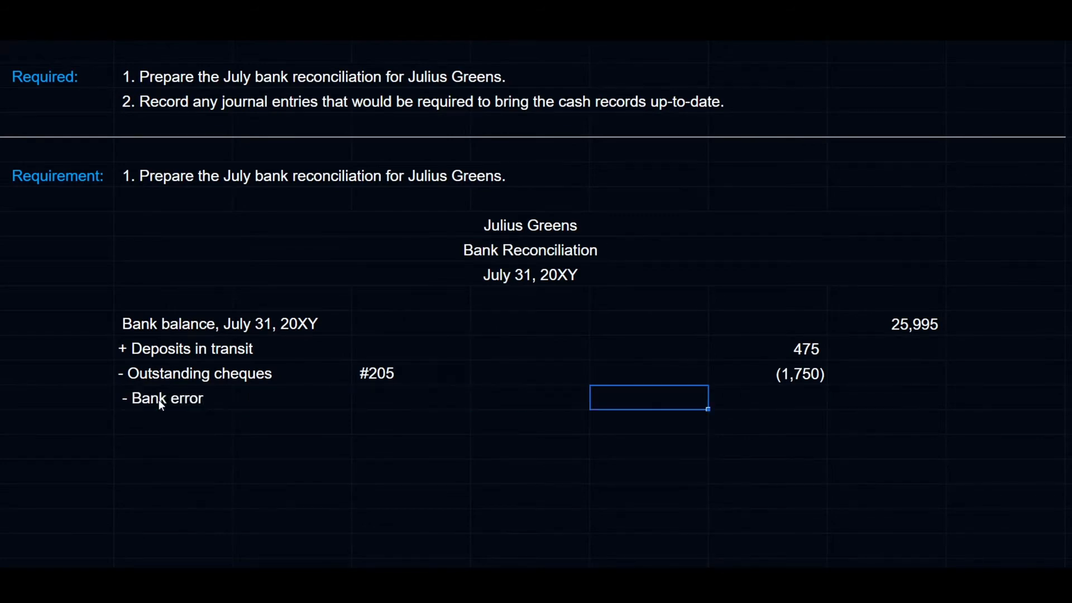
{"action": "type", "text": "=-"}
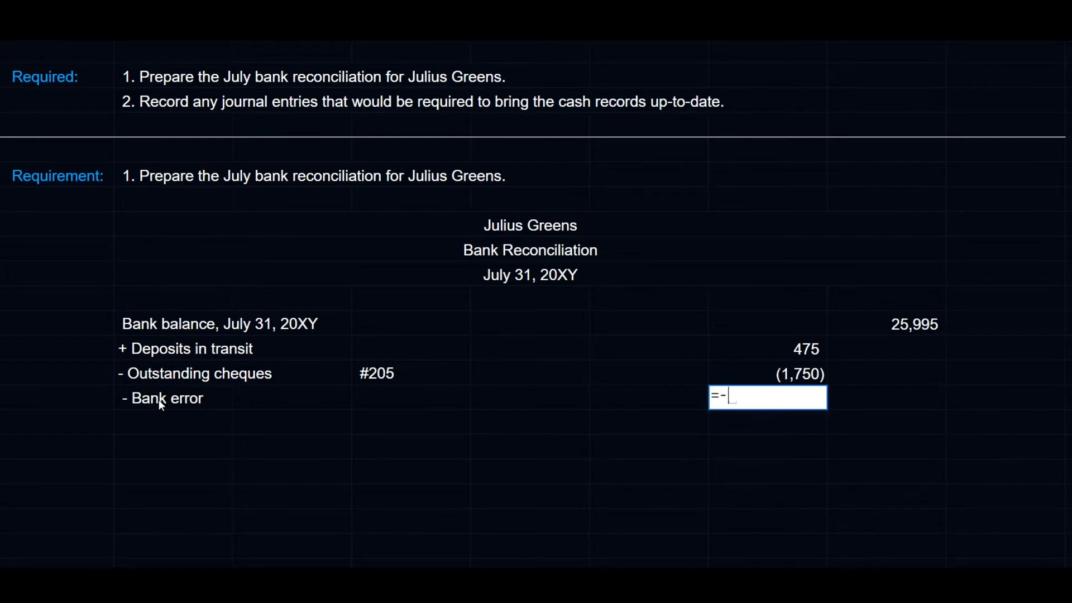
{"action": "scroll", "coordinate": [780, 272], "scroll_direction": "up", "scroll_amount": 18}
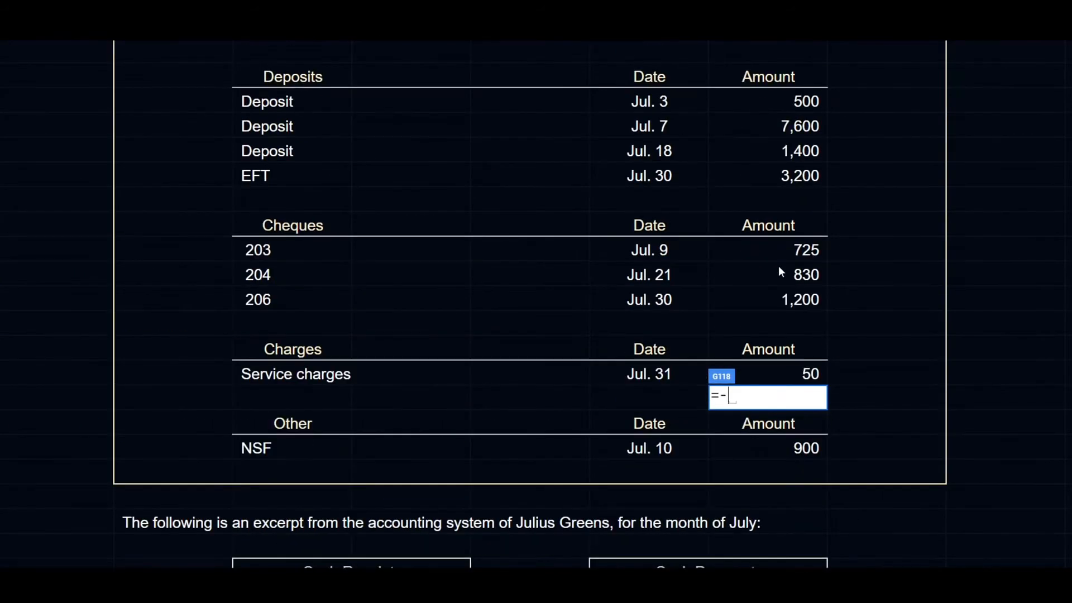
{"action": "left_click", "coordinate": [742, 150]}
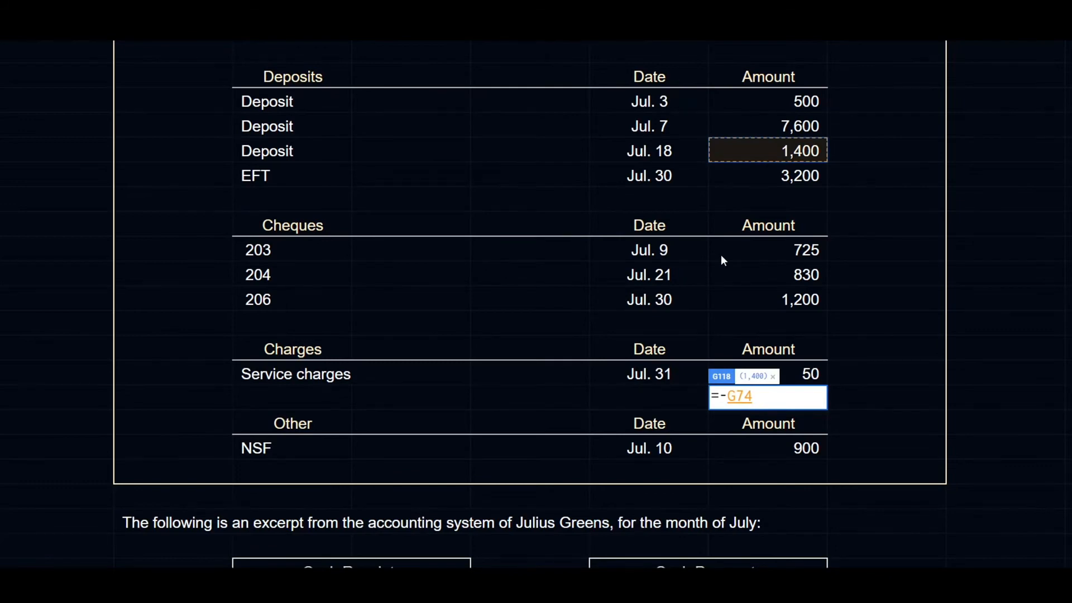
{"action": "key", "text": "Return"}
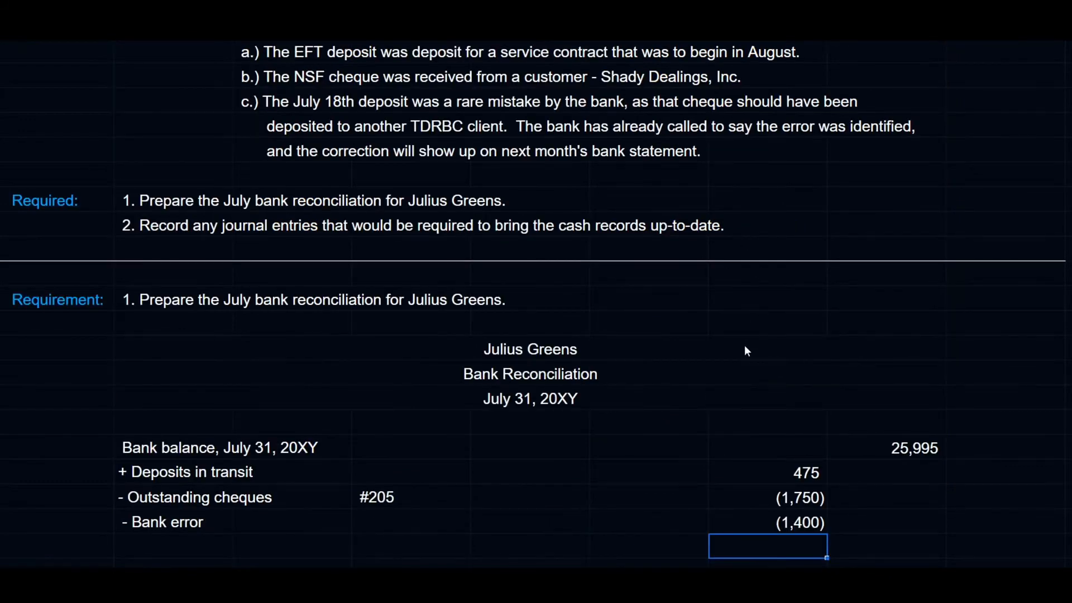
Underline the bank error amount in G118 and total the bank-side adjustments in H118 with =sum(G116:G118).
{"action": "scroll", "coordinate": [742, 367], "scroll_direction": "down", "scroll_amount": 2}
{"action": "left_click", "coordinate": [890, 530]}
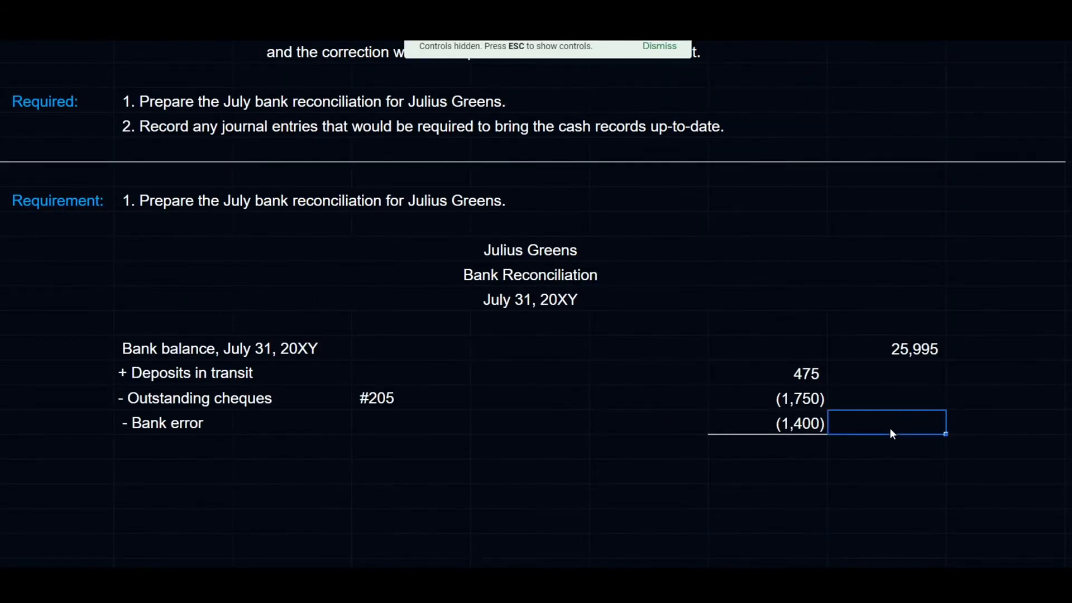
{"action": "type", "text": "=sum("}
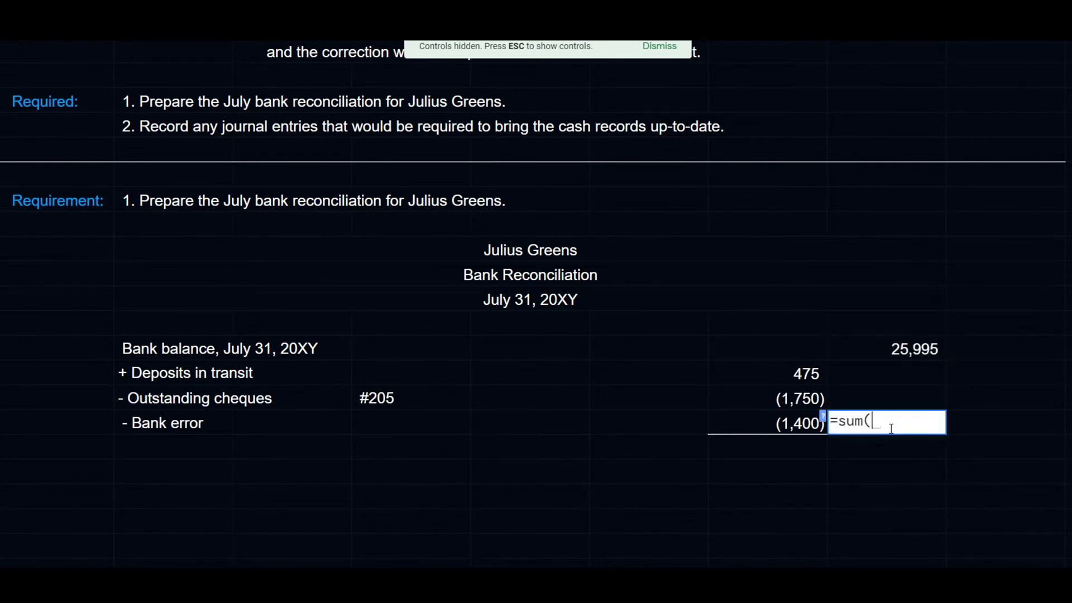
{"action": "key", "text": "Left"}
{"action": "key", "text": "shift+Up"}
{"action": "key", "text": "shift+Up"}
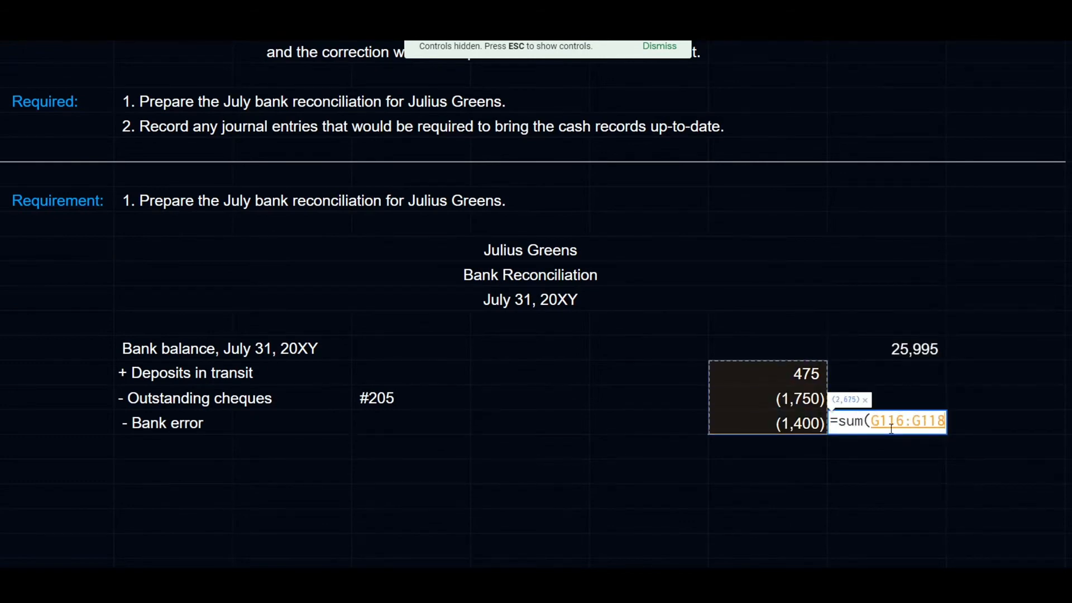
{"action": "type", "text": ")"}
{"action": "key", "text": "Return"}
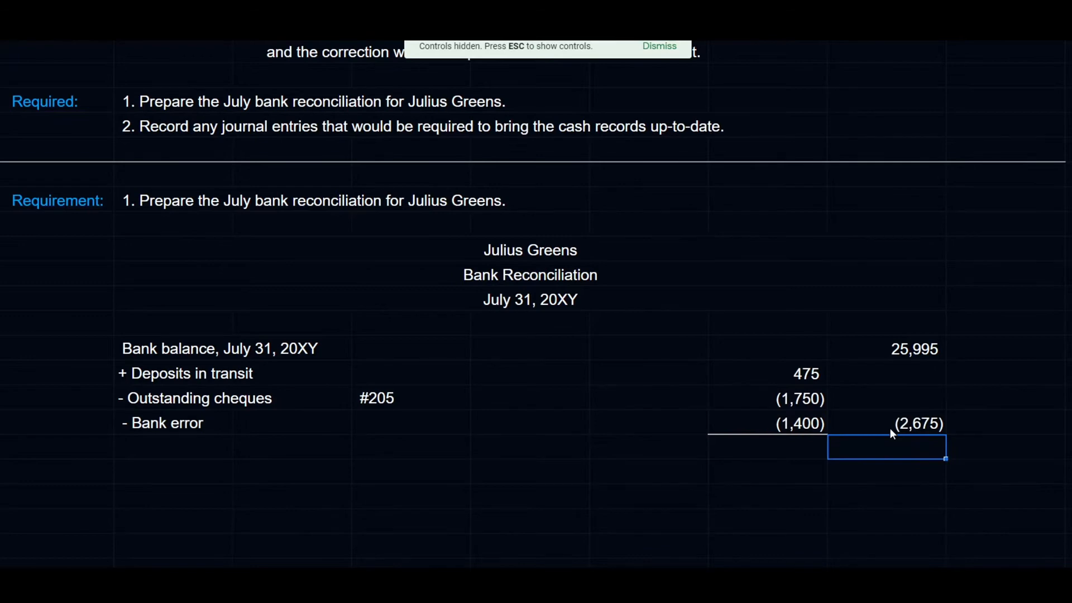
Underline the adjustments total in H118 with a bottom border.
{"action": "key", "text": "Left"}
{"action": "key", "text": "Left"}
{"action": "key", "text": "Right"}
{"action": "key", "text": "Right"}
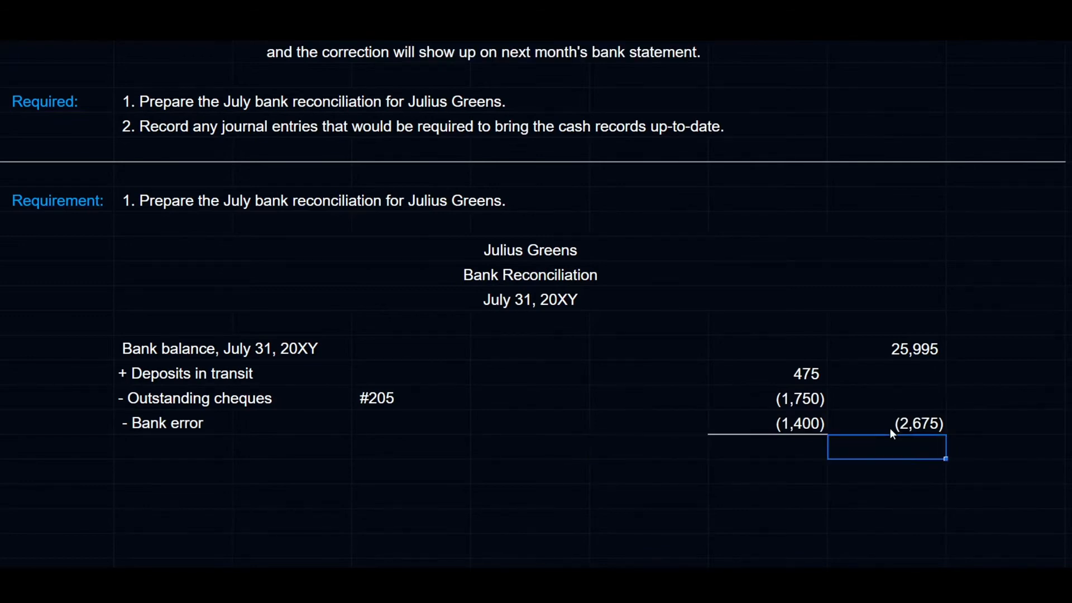
{"action": "key", "text": "Up"}
{"action": "key", "text": "Escape"}
Add the label "Adjusted cash balance" directly below the bank error line in the bank reconciliation.
{"action": "left_click", "coordinate": [189, 511]}
{"action": "type", "text": "Adj"}
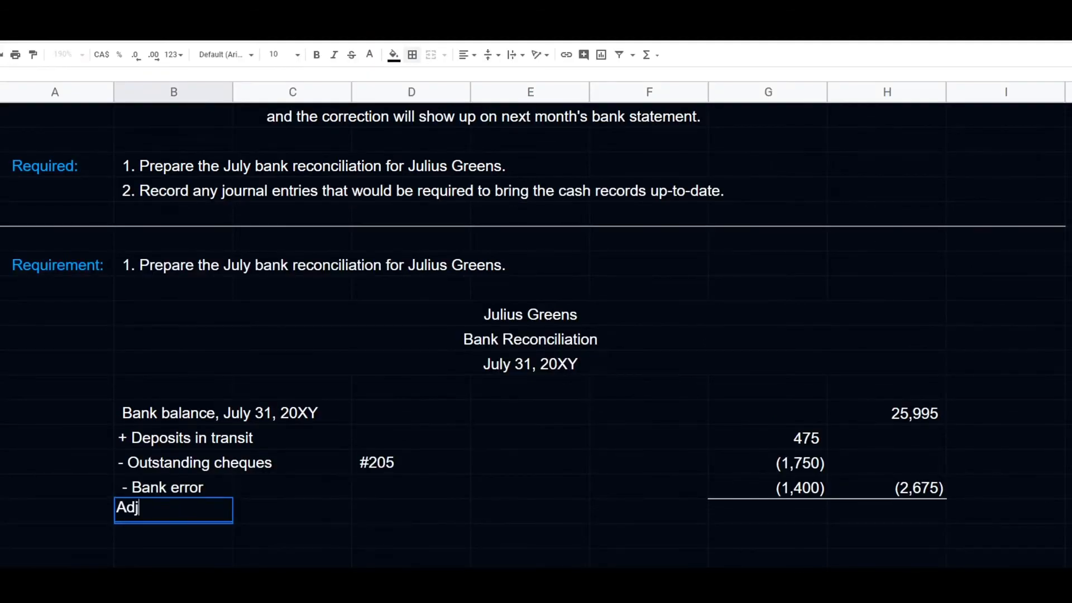
{"action": "type", "text": "usted bank bal"}
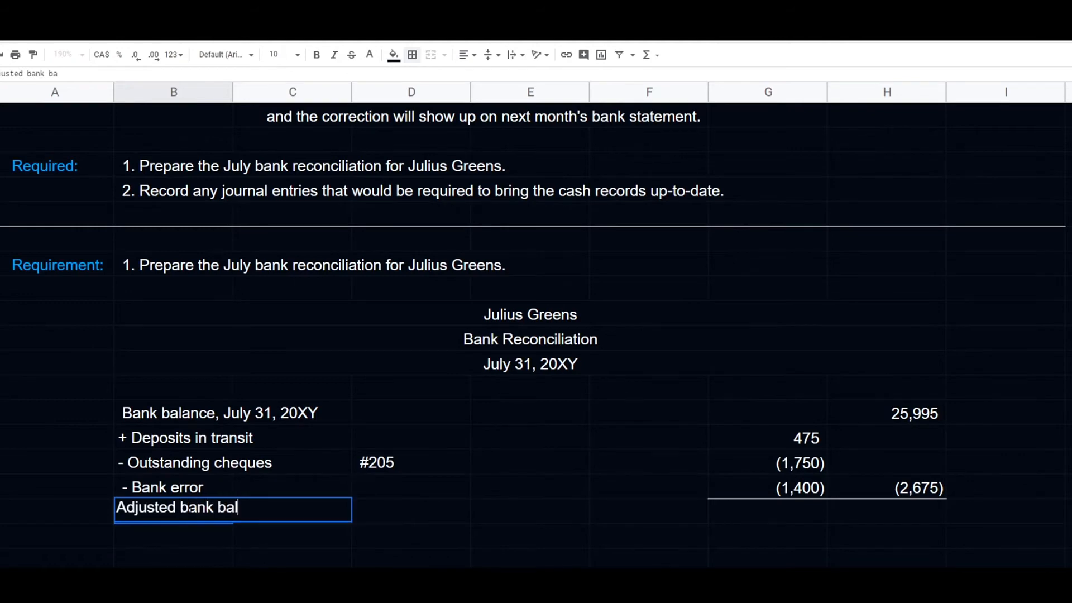
{"action": "type", "text": "ance"}
{"action": "key", "text": "BackSpace"}
{"action": "key", "text": "BackSpace"}
{"action": "key", "text": "BackSpace"}
{"action": "key", "text": "BackSpace"}
{"action": "key", "text": "BackSpace"}
{"action": "key", "text": "BackSpace"}
{"action": "key", "text": "BackSpace"}
{"action": "key", "text": "BackSpace"}
{"action": "key", "text": "BackSpace"}
{"action": "key", "text": "BackSpace"}
{"action": "key", "text": "BackSpace"}
{"action": "key", "text": "BackSpace"}
{"action": "type", "text": "cash balance"}
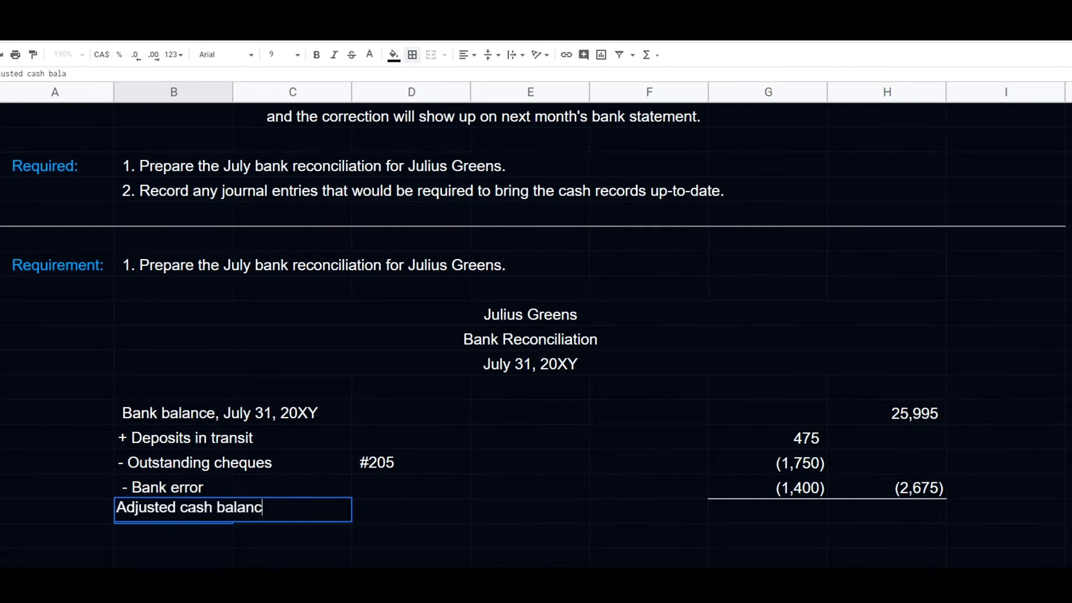
{"action": "key", "text": "Tab"}
Calculate the adjusted cash balance in column H as the bank balance plus the adjustments total (=H115+H118).
{"action": "key", "text": "Tab"}
{"action": "key", "text": "Tab"}
{"action": "key", "text": "Tab"}
{"action": "key", "text": "Tab"}
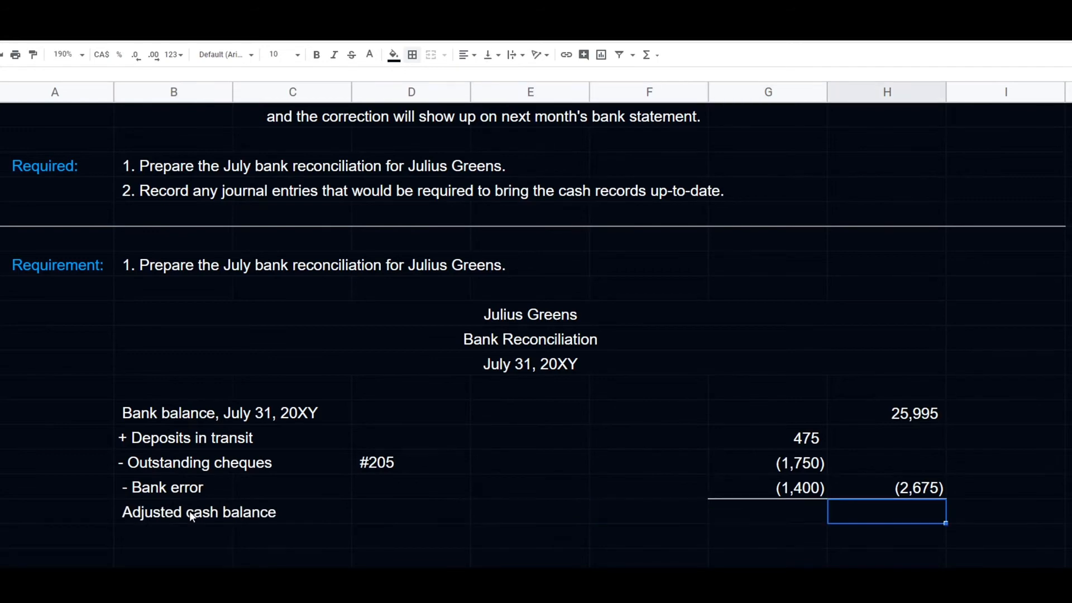
{"action": "type", "text": "="}
{"action": "key", "text": "Up"}
{"action": "key", "text": "Up"}
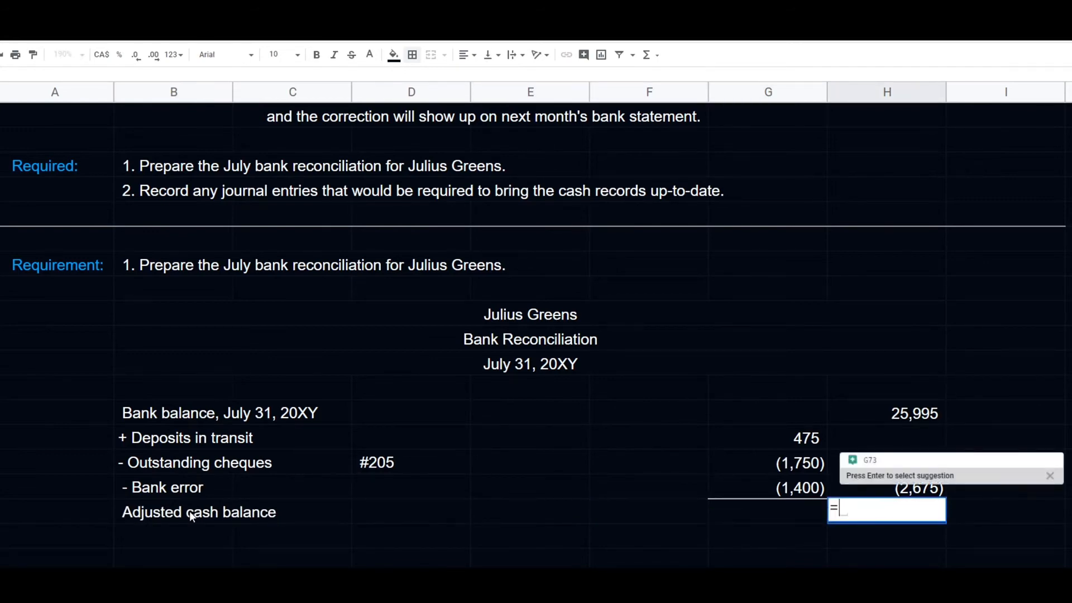
{"action": "key", "text": "Up"}
{"action": "type", "text": "+"}
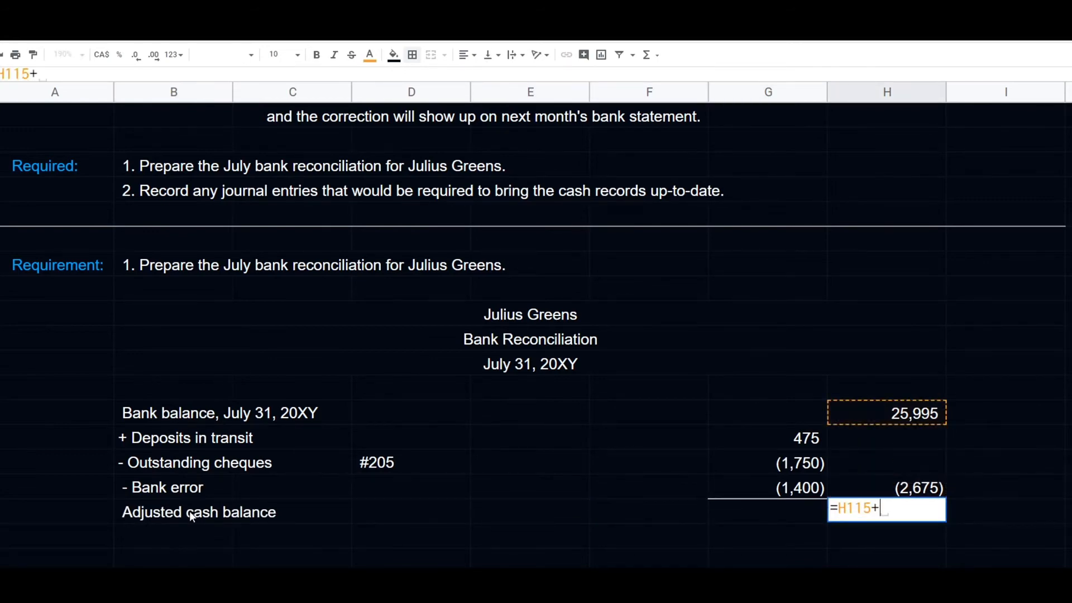
{"action": "key", "text": "Up"}
{"action": "key", "text": "Return"}
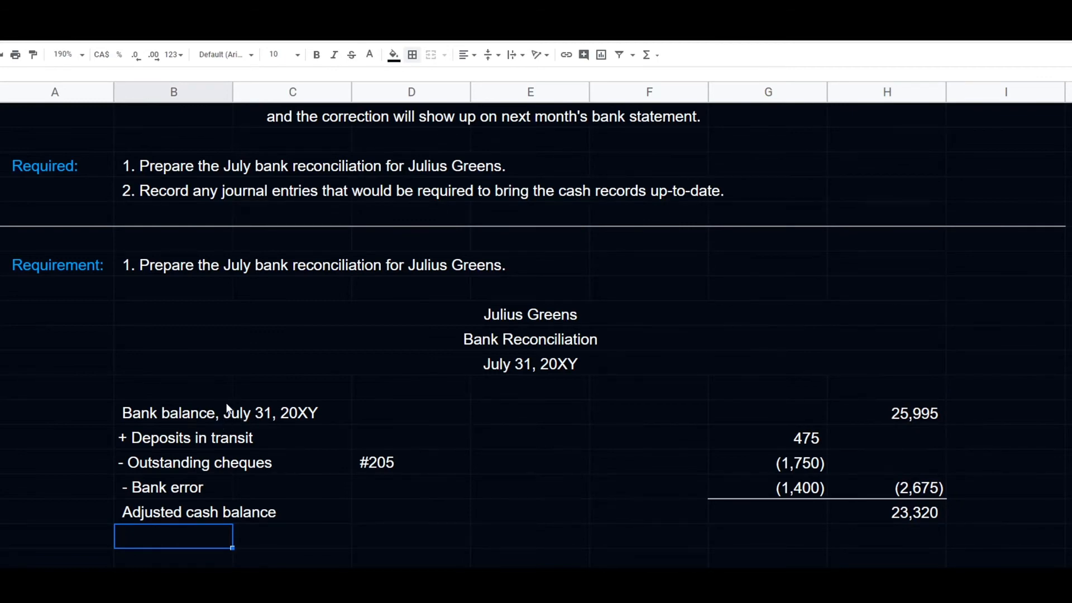
Switch to full-screen view and add the label "Book balance, July 31, 20XY" two rows below the adjusted cash balance.
{"action": "scroll", "coordinate": [225, 379], "scroll_direction": "down", "scroll_amount": 3}
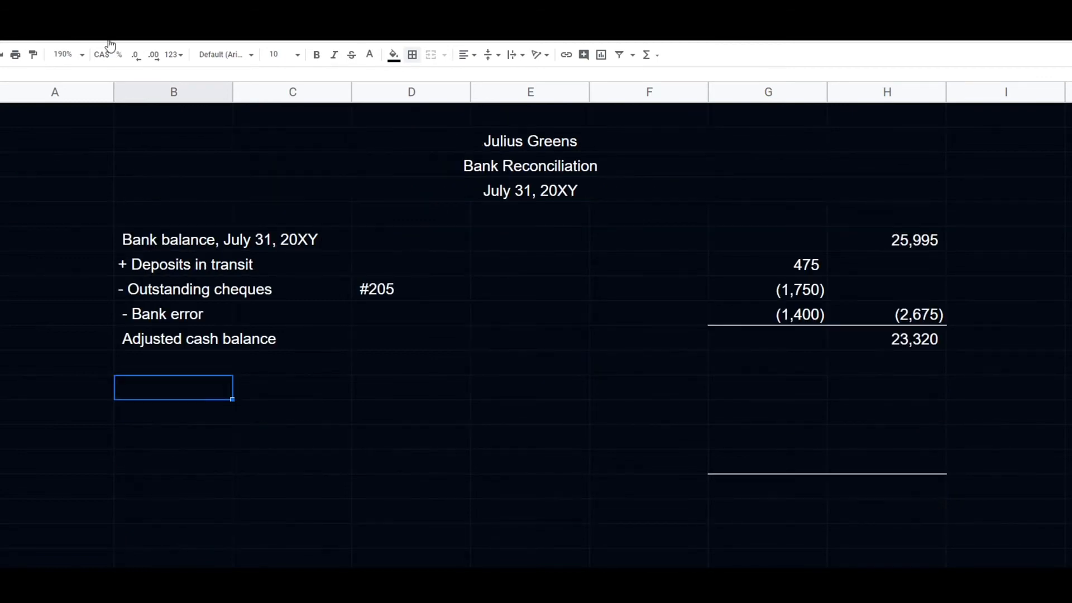
{"action": "left_click", "coordinate": [58, 42]}
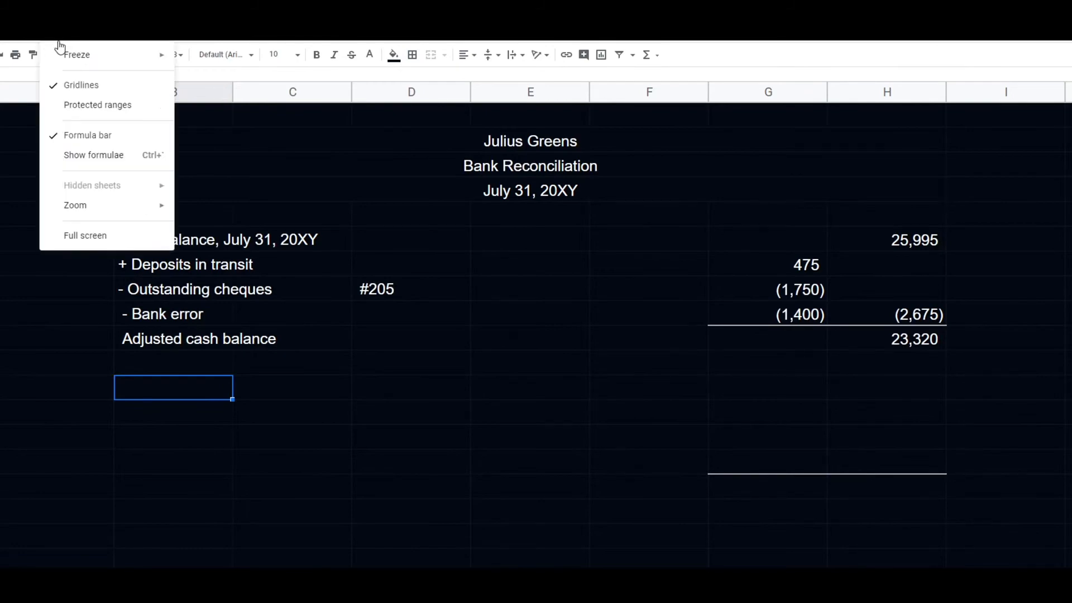
{"action": "left_click", "coordinate": [74, 235]}
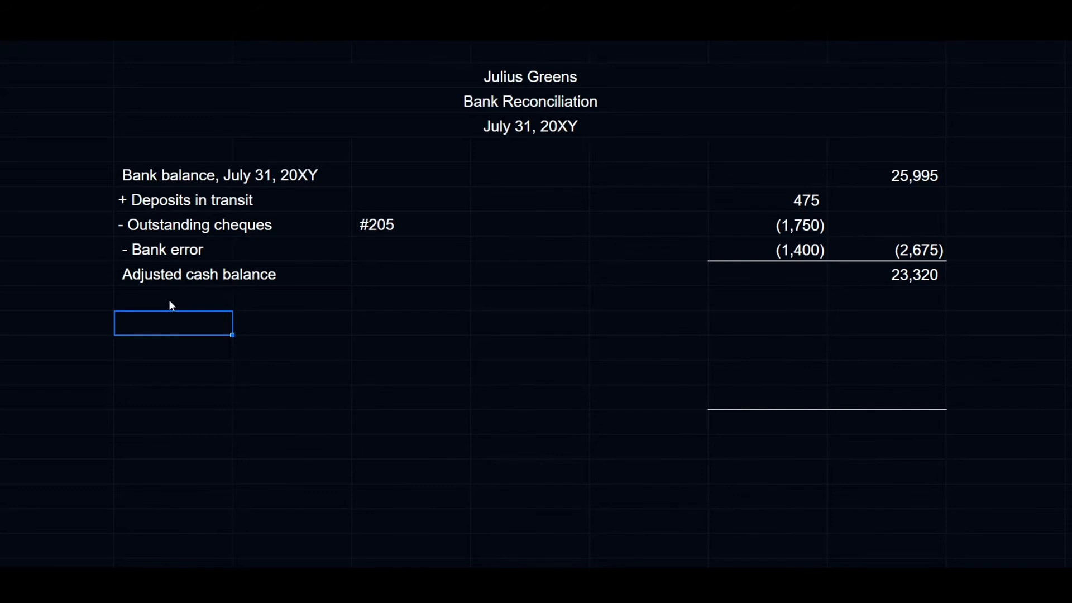
{"action": "type", "text": "Book balance, "}
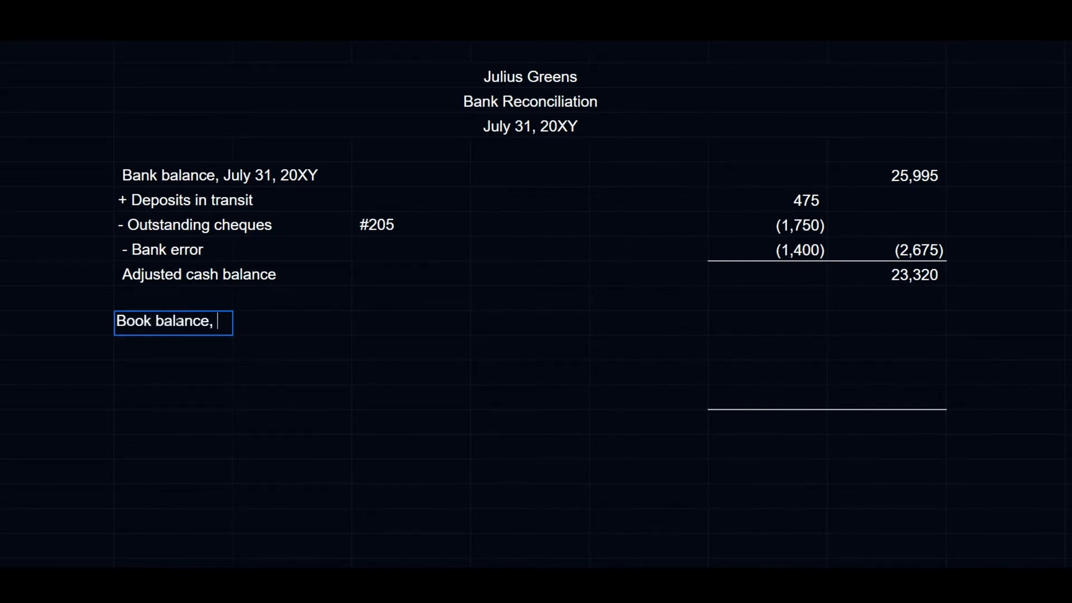
{"action": "type", "text": "July 31, 20Xy"}
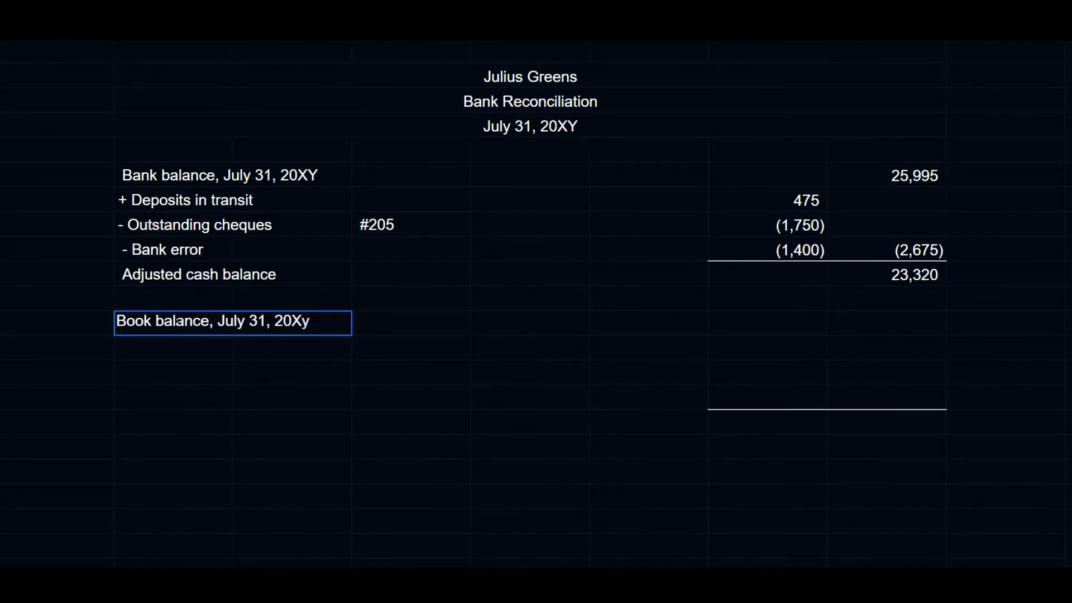
{"action": "key", "text": "BackSpace"}
{"action": "type", "text": "Y"}
{"action": "key", "text": "Return"}
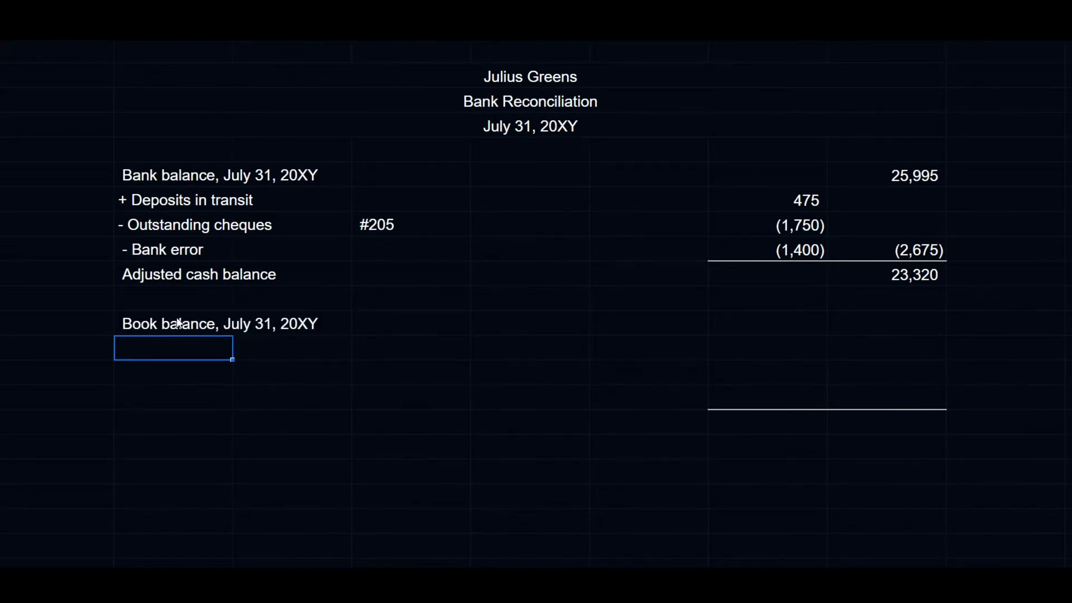
{"action": "left_click", "coordinate": [899, 328]}
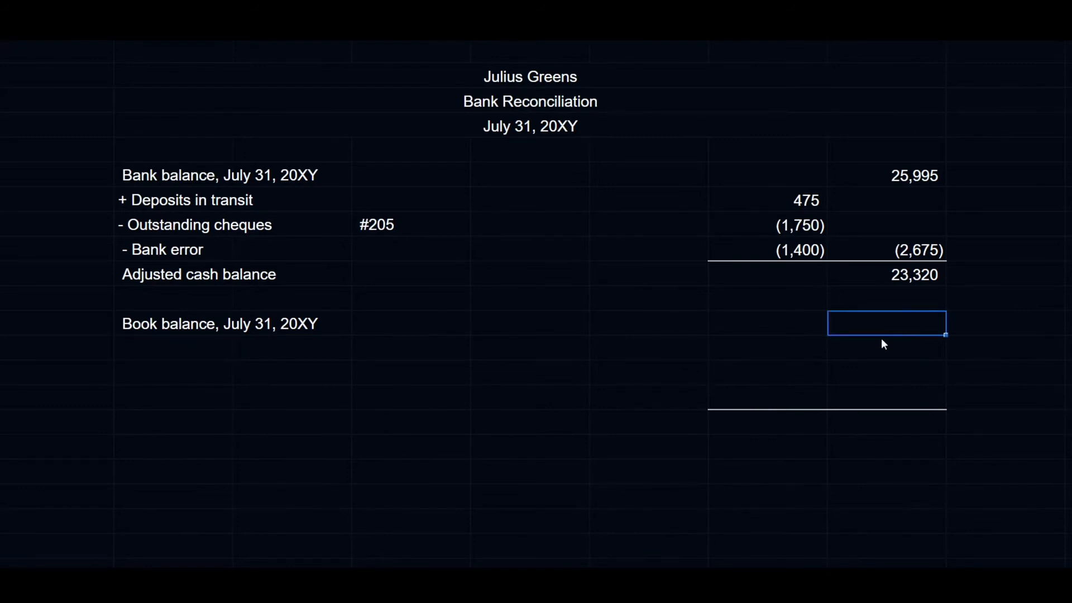
{"action": "type", "text": "="}
{"action": "key", "text": "Escape"}
{"action": "scroll", "coordinate": [386, 343], "scroll_direction": "up", "scroll_amount": 3}
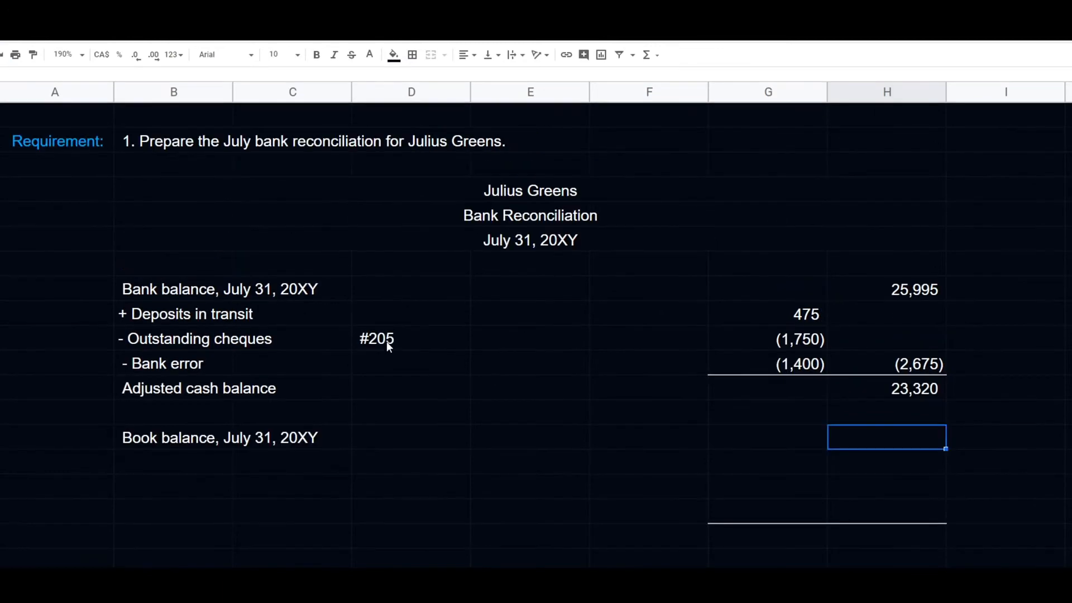
{"action": "left_click", "coordinate": [70, 41]}
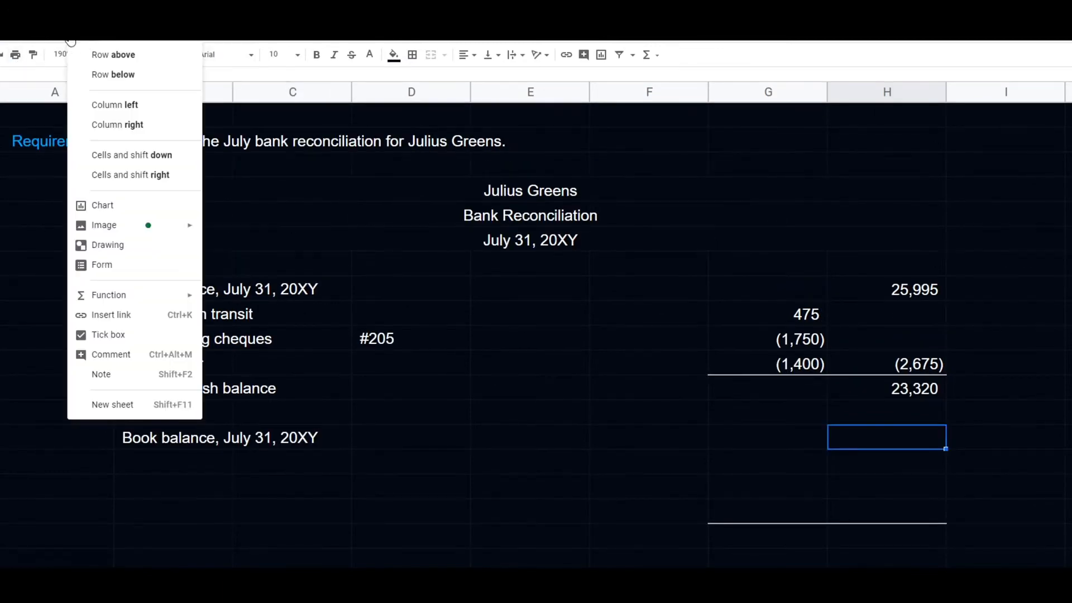
{"action": "mouse_move", "coordinate": [58, 41]}
{"action": "left_click", "coordinate": [67, 234]}
{"action": "left_click", "coordinate": [492, 279]}
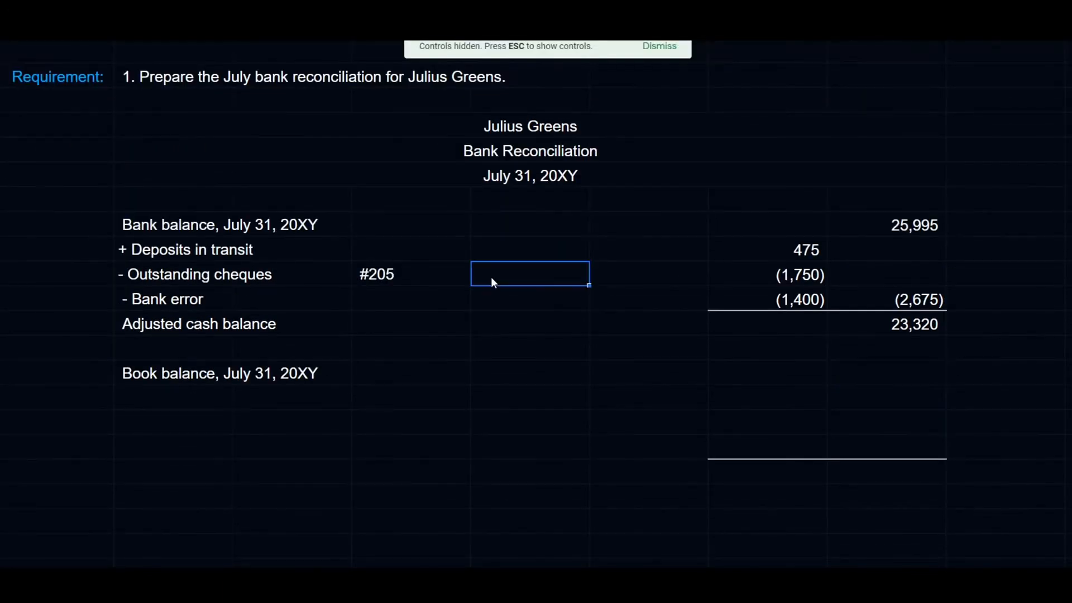
Look up the July 31 book balance in the background text and enter 21070 in column H of the book balance line.
{"action": "scroll", "coordinate": [613, 133], "scroll_direction": "up", "scroll_amount": 7}
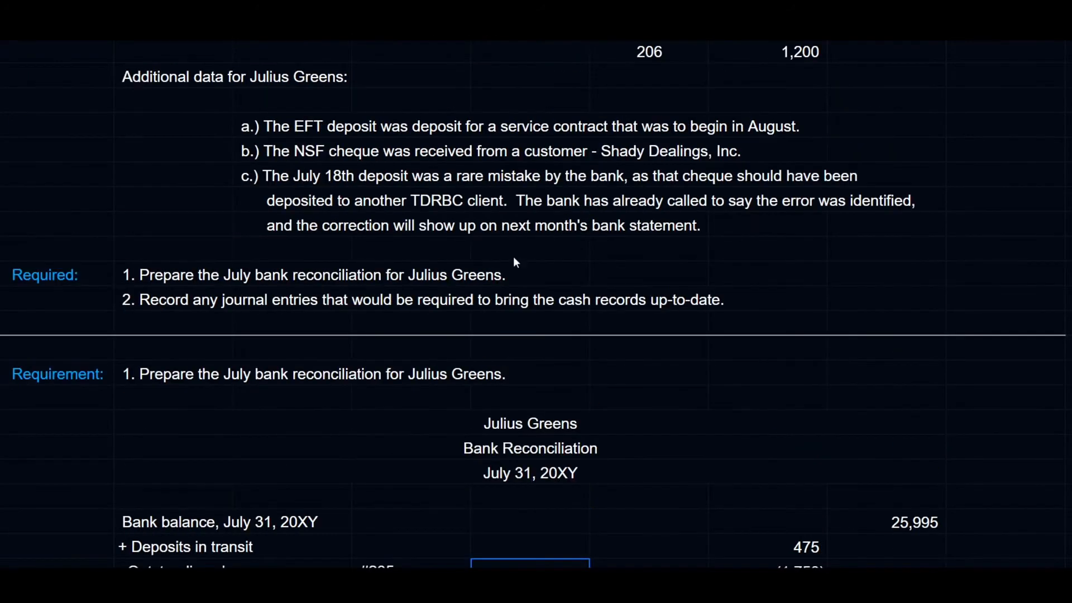
{"action": "scroll", "coordinate": [256, 330], "scroll_direction": "up", "scroll_amount": 5}
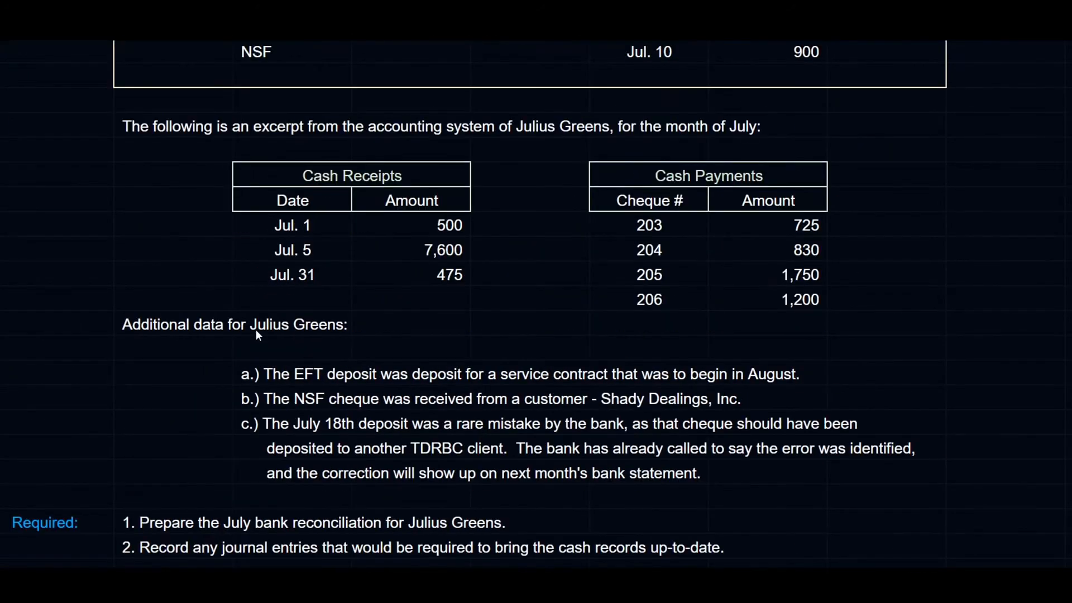
{"action": "scroll", "coordinate": [256, 329], "scroll_direction": "up", "scroll_amount": 10}
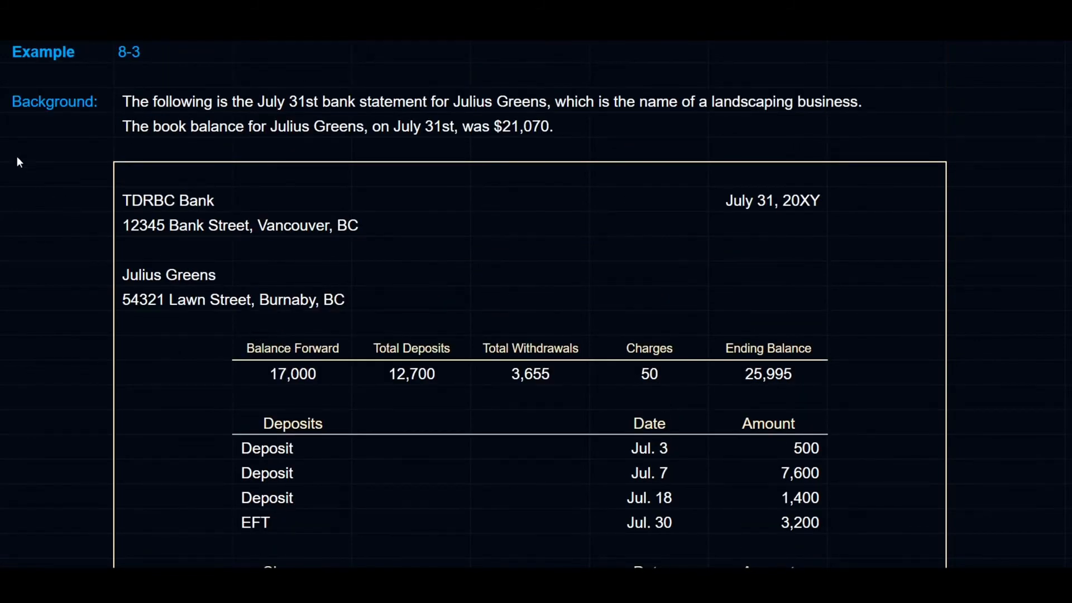
{"action": "left_click", "coordinate": [0, 126]}
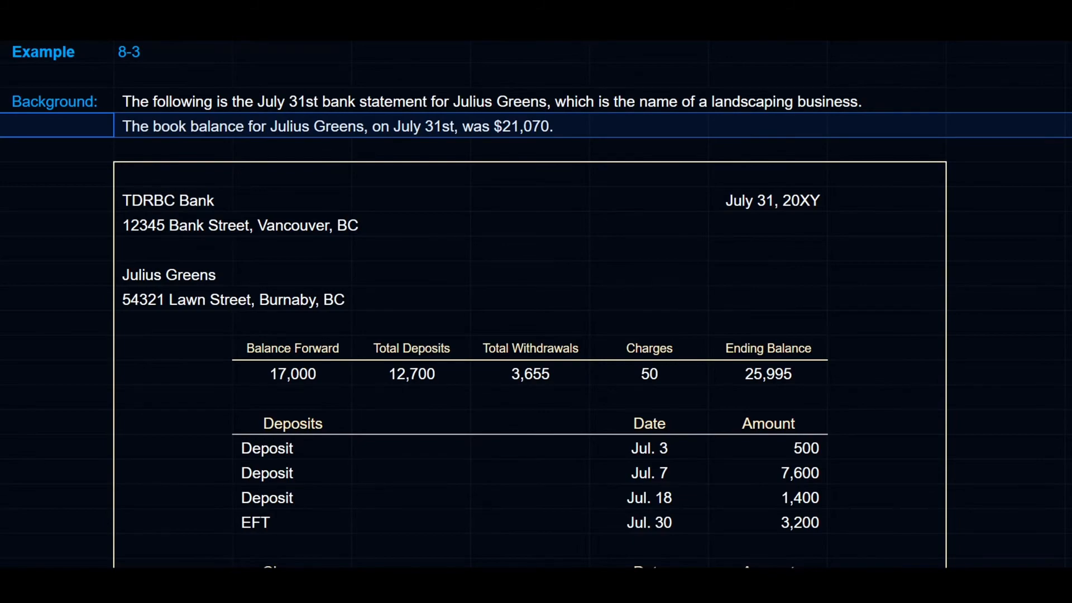
{"action": "scroll", "coordinate": [780, 260], "scroll_direction": "down", "scroll_amount": 4}
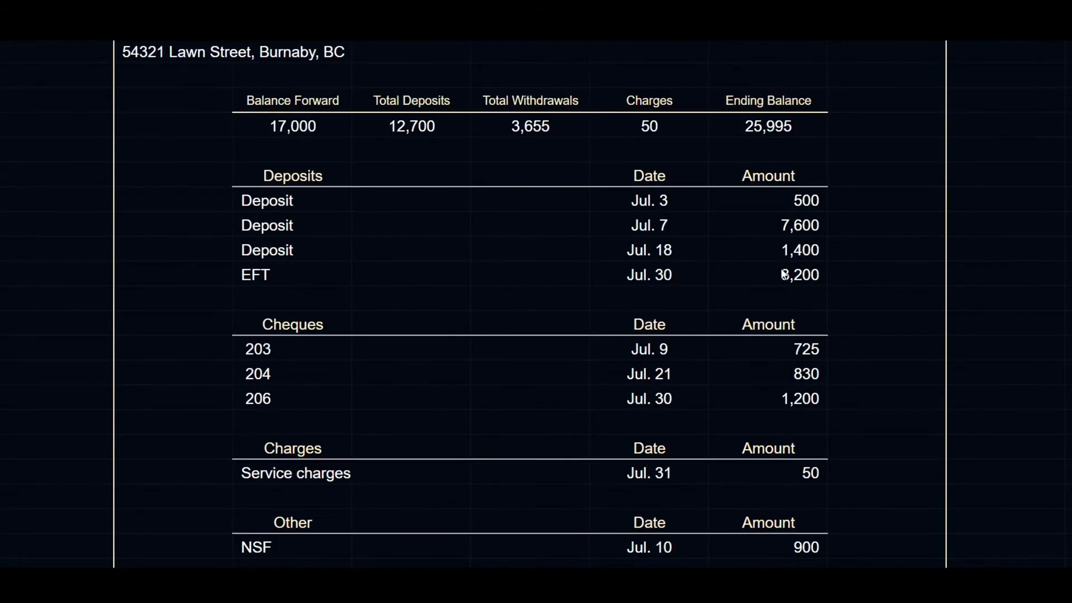
{"action": "scroll", "coordinate": [785, 273], "scroll_direction": "down", "scroll_amount": 10}
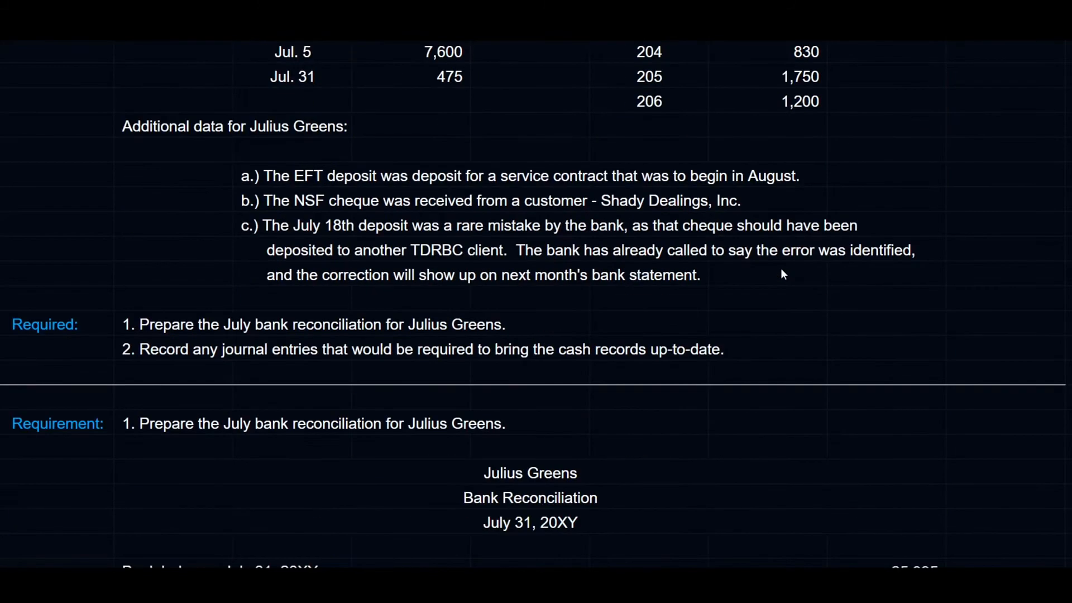
{"action": "scroll", "coordinate": [783, 273], "scroll_direction": "down", "scroll_amount": 5}
{"action": "left_click", "coordinate": [842, 420]}
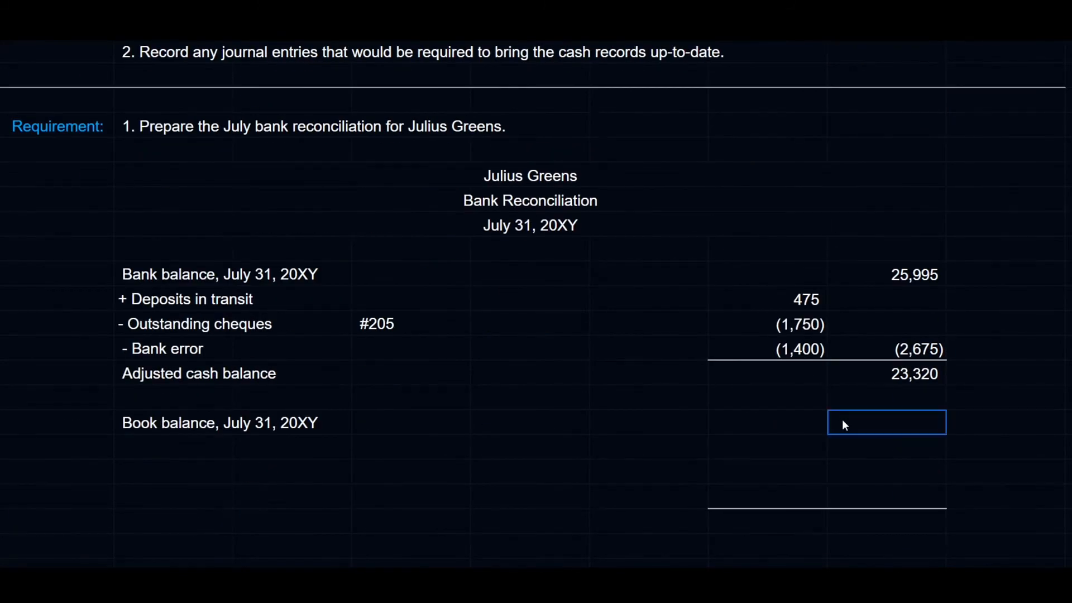
{"action": "type", "text": "2170"}
{"action": "key", "text": "BackSpace"}
{"action": "key", "text": "BackSpace"}
{"action": "type", "text": "070"}
{"action": "key", "text": "Return"}
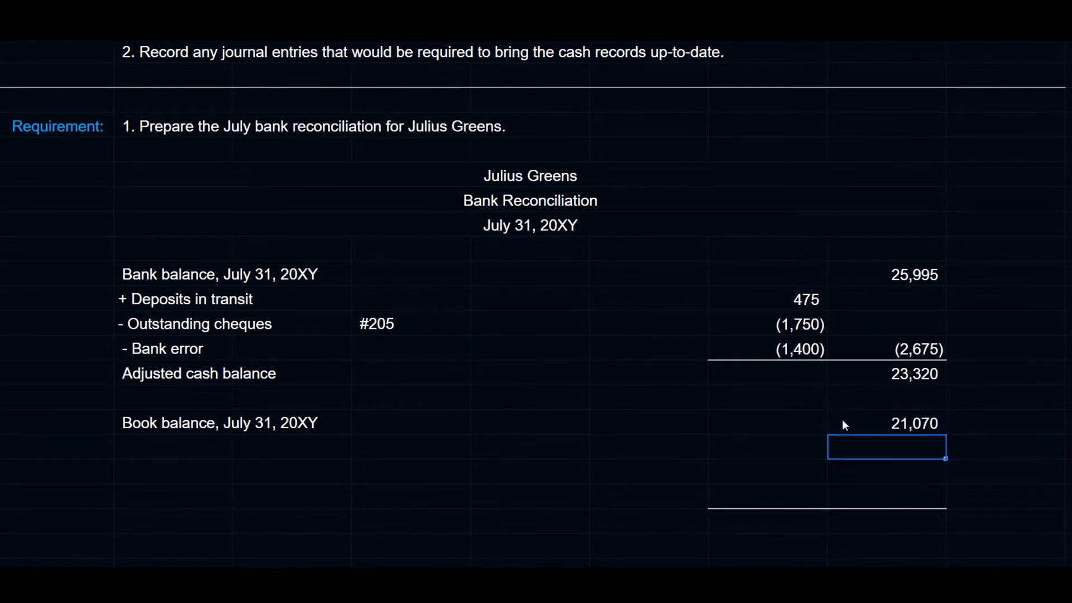
Add a "+ EFT deposit" line below the book balance in the bank reconciliation.
{"action": "left_click", "coordinate": [188, 449]}
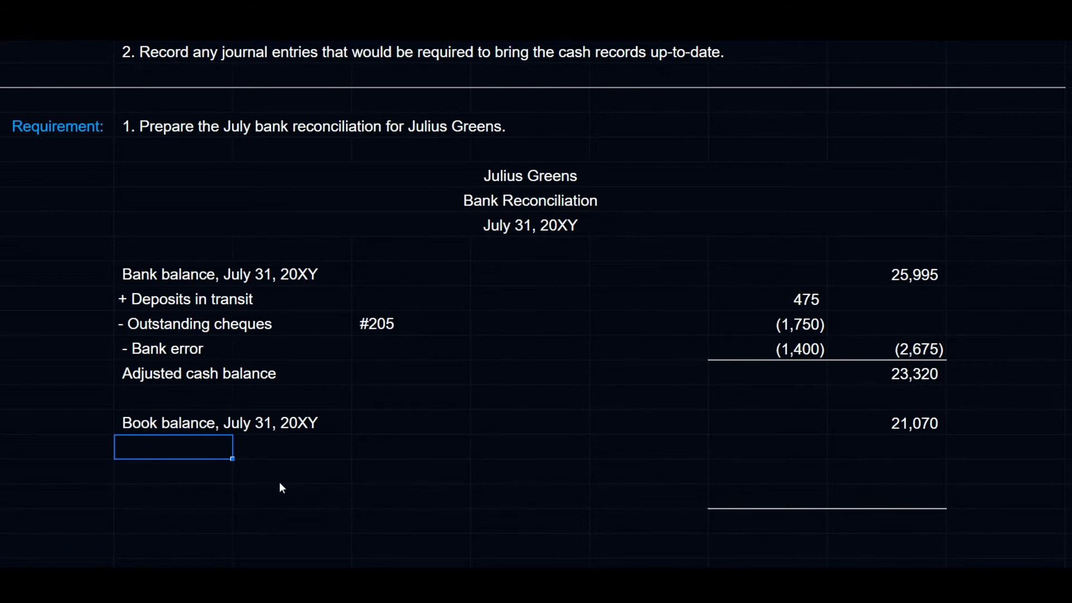
{"action": "type", "text": "'+ EFT deposit"}
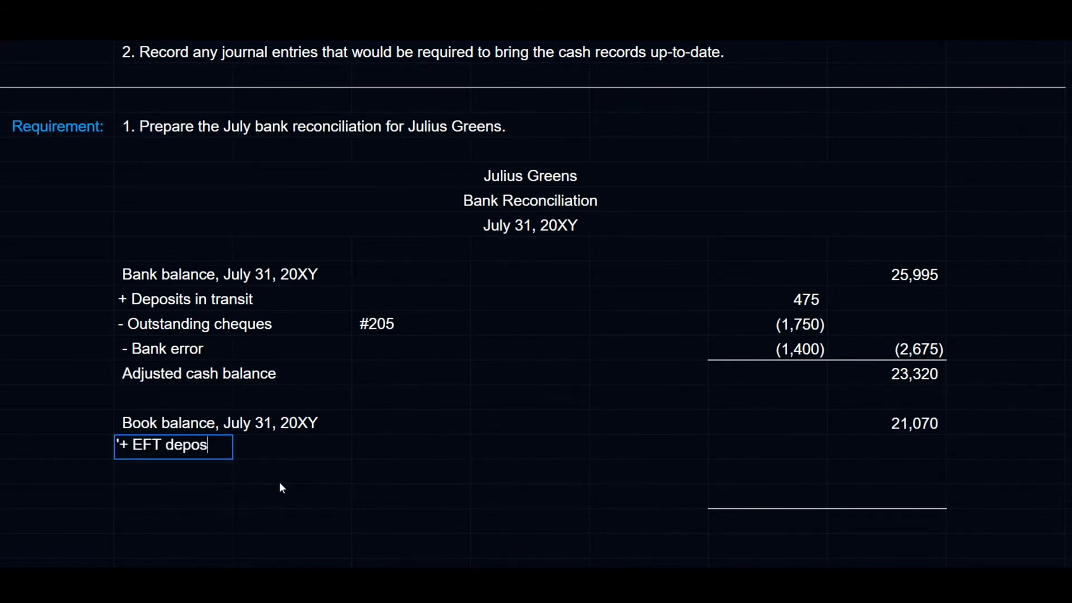
{"action": "key", "text": "Tab"}
Fill in the EFT deposit amount in column G as a reference to the Jul. 30 EFT on the bank statement (=G76).
{"action": "key", "text": "Tab"}
{"action": "key", "text": "Tab"}
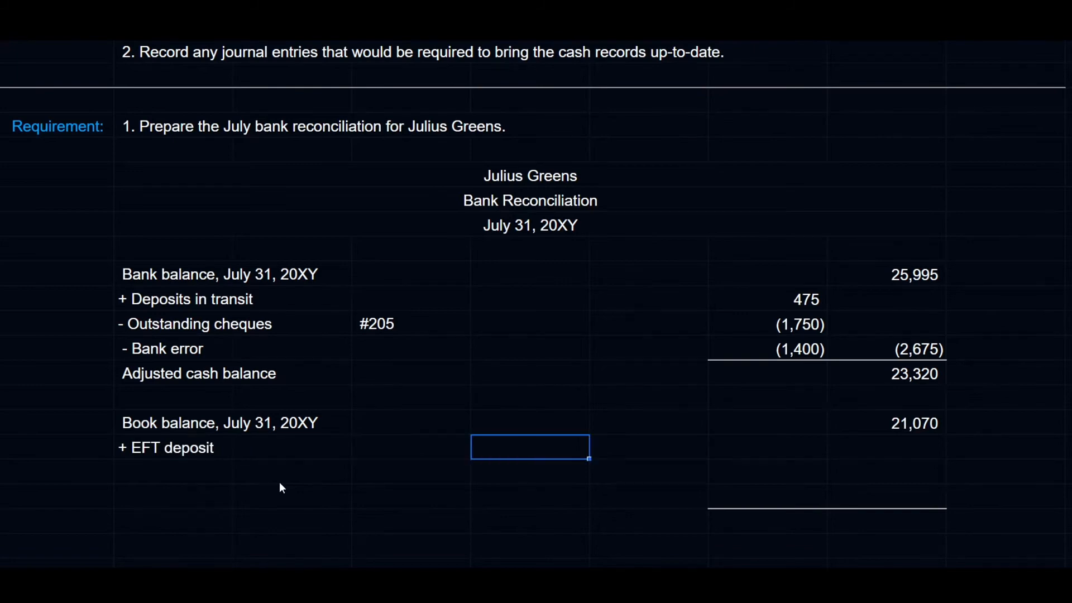
{"action": "key", "text": "Tab"}
{"action": "key", "text": "Tab"}
{"action": "type", "text": "="}
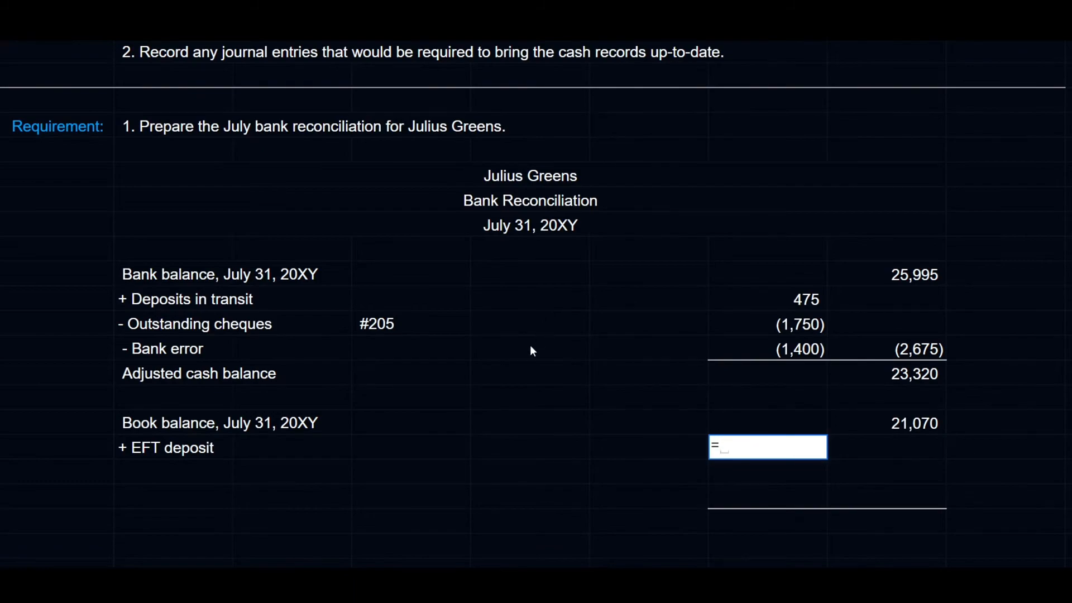
{"action": "scroll", "coordinate": [532, 349], "scroll_direction": "up", "scroll_amount": 5}
{"action": "scroll", "coordinate": [532, 350], "scroll_direction": "up", "scroll_amount": 3}
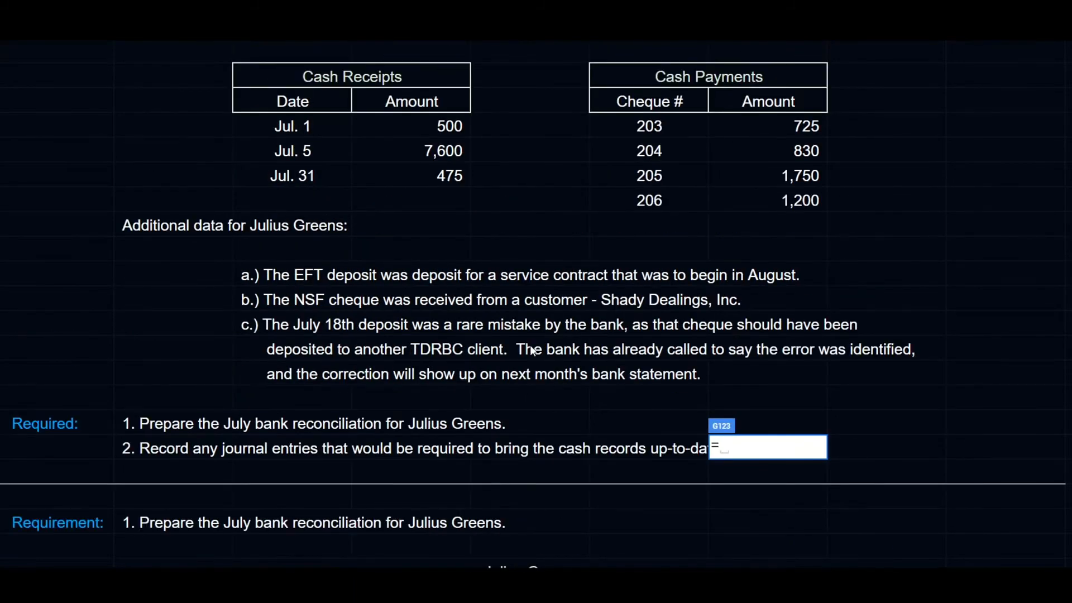
{"action": "scroll", "coordinate": [532, 350], "scroll_direction": "up", "scroll_amount": 5}
{"action": "scroll", "coordinate": [531, 350], "scroll_direction": "up", "scroll_amount": 1}
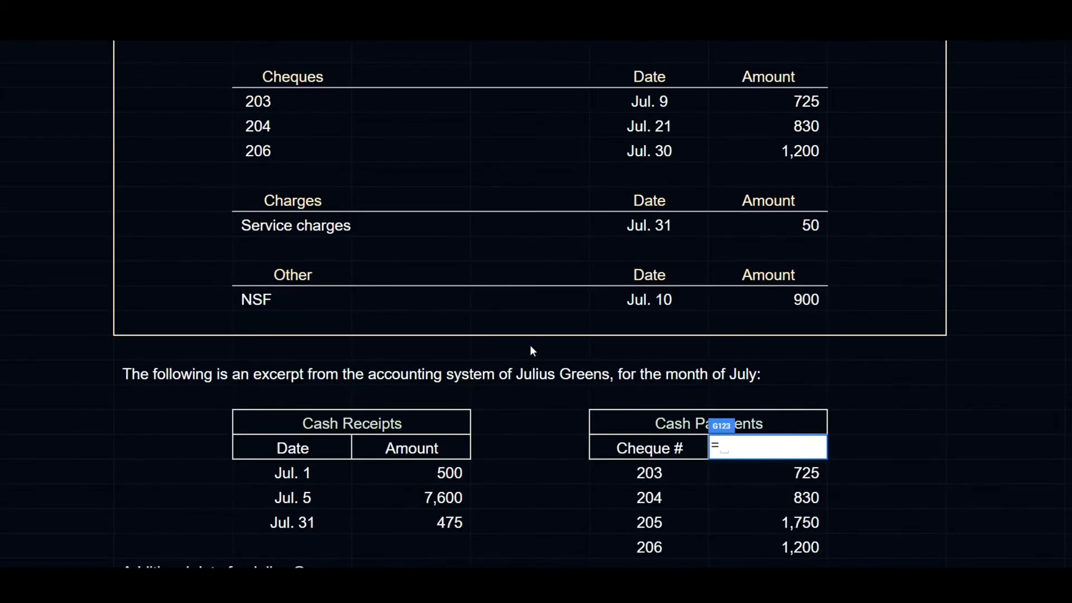
{"action": "scroll", "coordinate": [531, 350], "scroll_direction": "up", "scroll_amount": 3}
{"action": "left_click", "coordinate": [774, 183]}
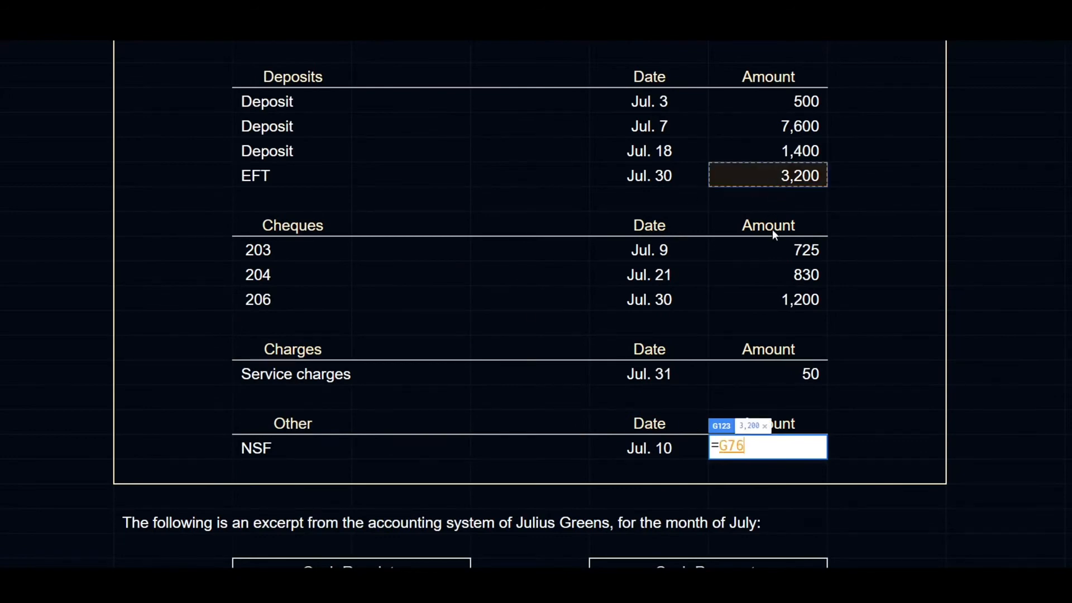
{"action": "key", "text": "Return"}
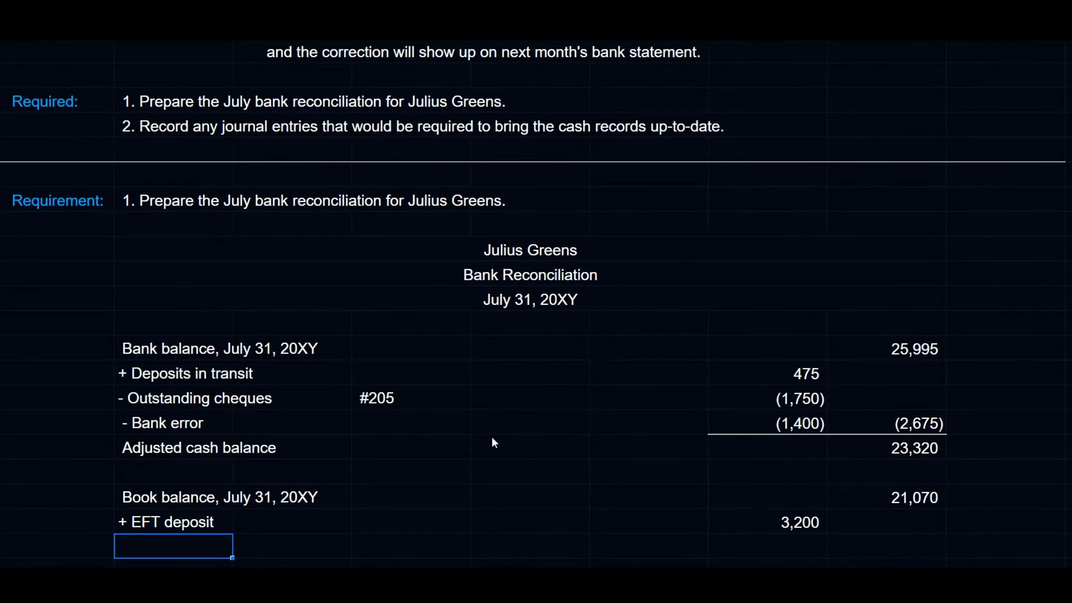
Add a "- NSF cheque" line below the EFT deposit and select its amount cell in column G.
{"action": "type", "text": "'- NSF cheque"}
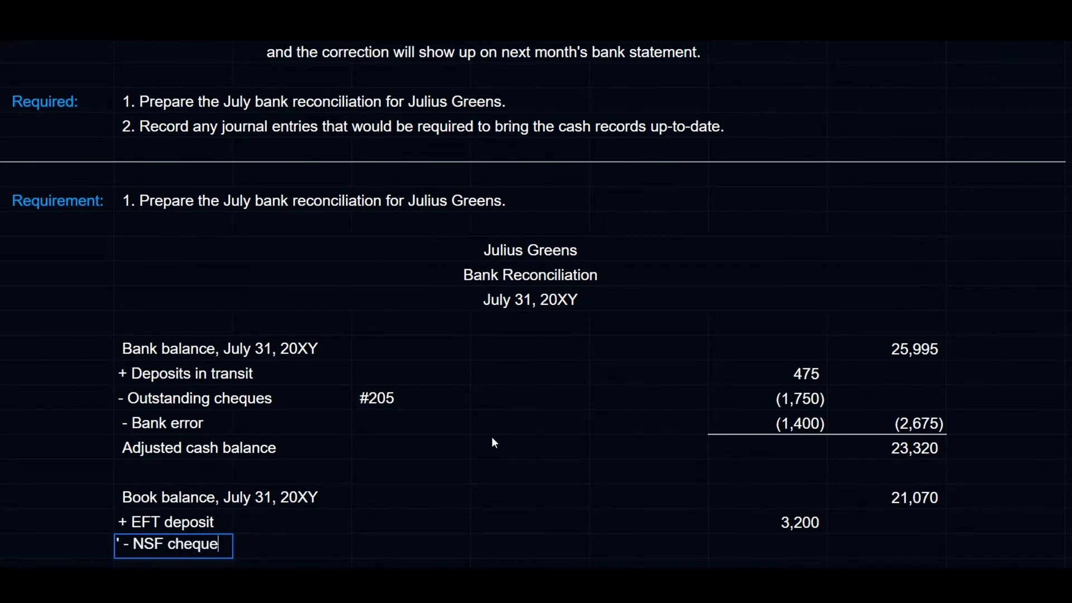
{"action": "key", "text": "Tab"}
{"action": "key", "text": "Tab"}
{"action": "key", "text": "Tab"}
{"action": "key", "text": "Tab"}
{"action": "key", "text": "Tab"}
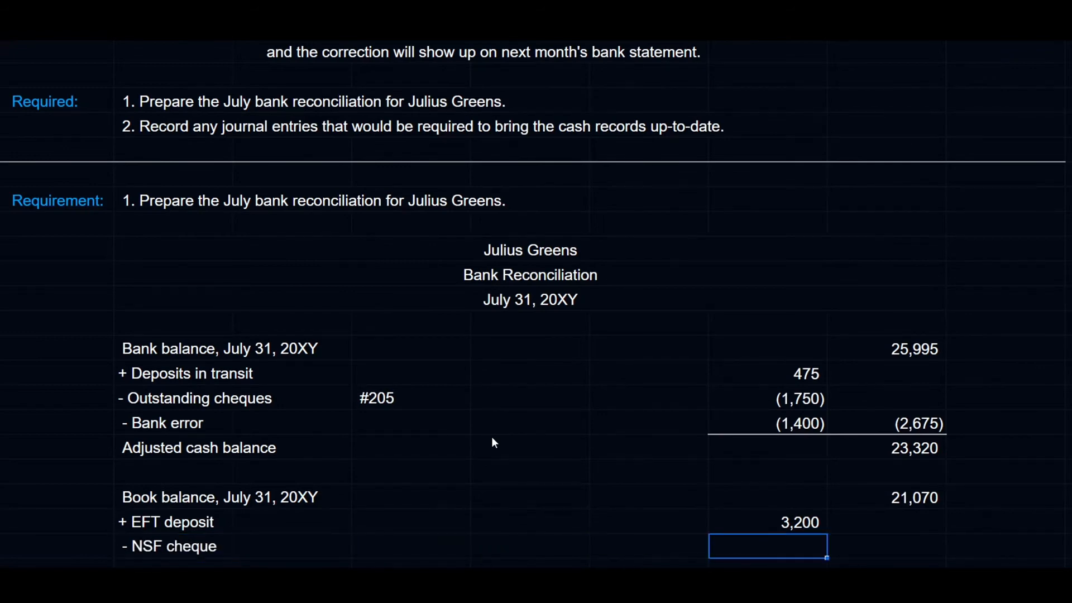
Fill in the NSF cheque amount in column G as a negative reference to the Jul. 10 NSF on the bank statement (=-G87).
{"action": "type", "text": "=-"}
{"action": "scroll", "coordinate": [544, 280], "scroll_direction": "up", "scroll_amount": 5}
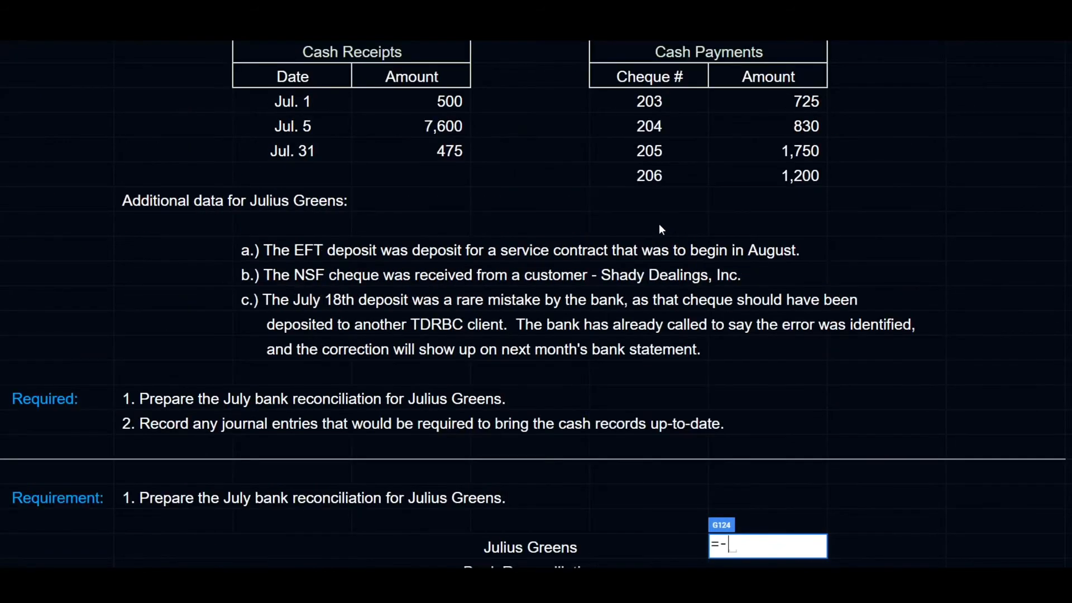
{"action": "scroll", "coordinate": [659, 229], "scroll_direction": "up", "scroll_amount": 5}
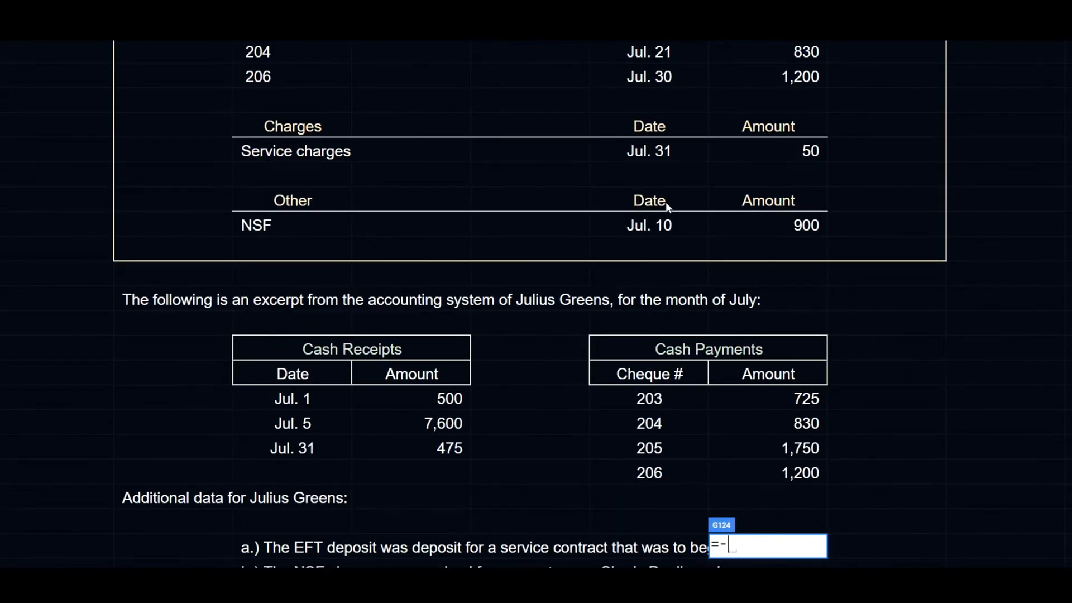
{"action": "left_click", "coordinate": [757, 222]}
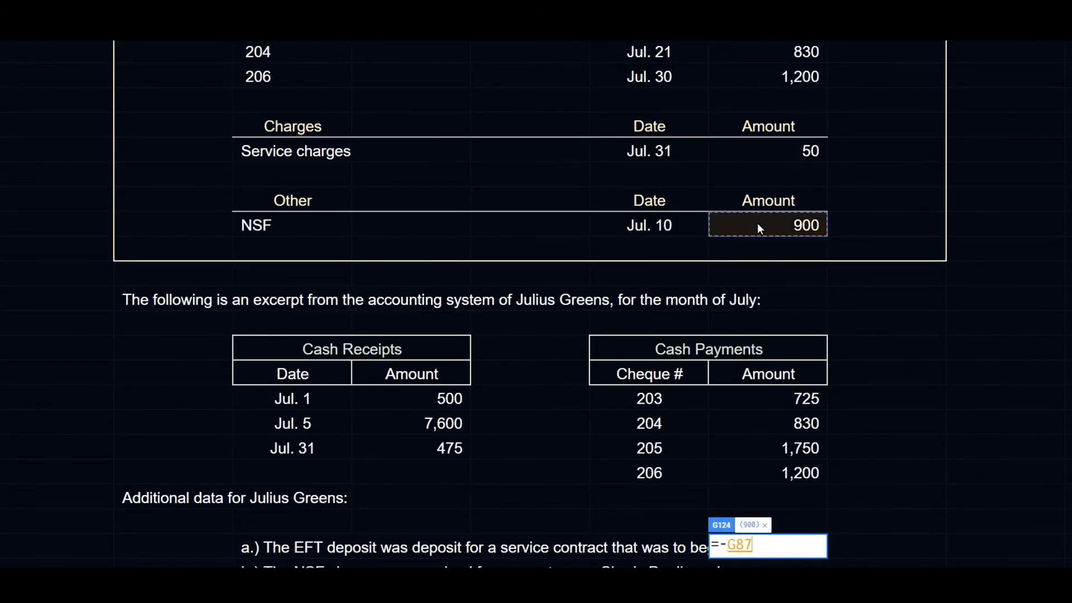
{"action": "key", "text": "Return"}
Add a "- Bank charges" line below the NSF cheque and select its amount cell in column G.
{"action": "type", "text": "'-"}
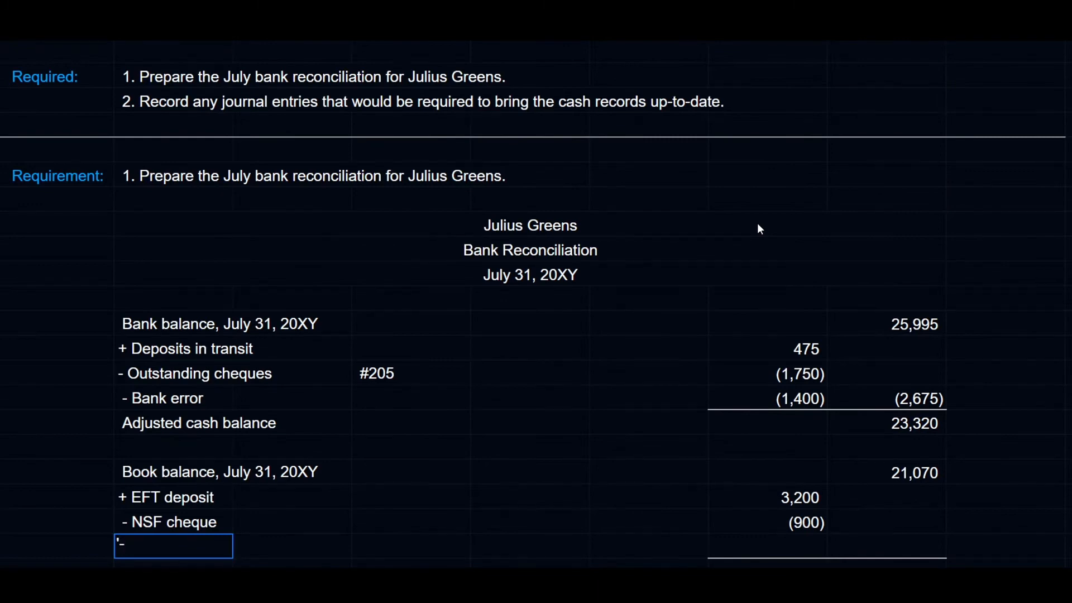
{"action": "type", "text": " Bank s"}
{"action": "type", "text": "er"}
{"action": "key", "text": "BackSpace"}
{"action": "key", "text": "BackSpace"}
{"action": "key", "text": "BackSpace"}
{"action": "type", "text": "charges"}
{"action": "key", "text": "Tab"}
{"action": "key", "text": "Tab"}
{"action": "key", "text": "Tab"}
{"action": "key", "text": "Tab"}
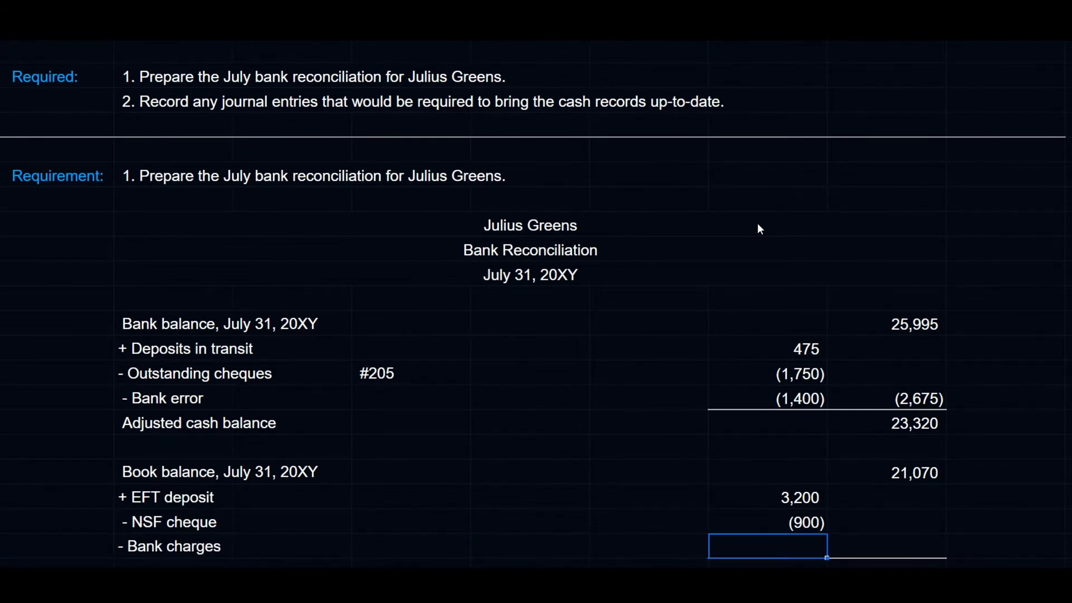
Fill in the bank charges amount as a negative reference to the Jul. 31 service charges on the bank statement.
{"action": "type", "text": "=-"}
{"action": "scroll", "coordinate": [772, 289], "scroll_direction": "up", "scroll_amount": 5}
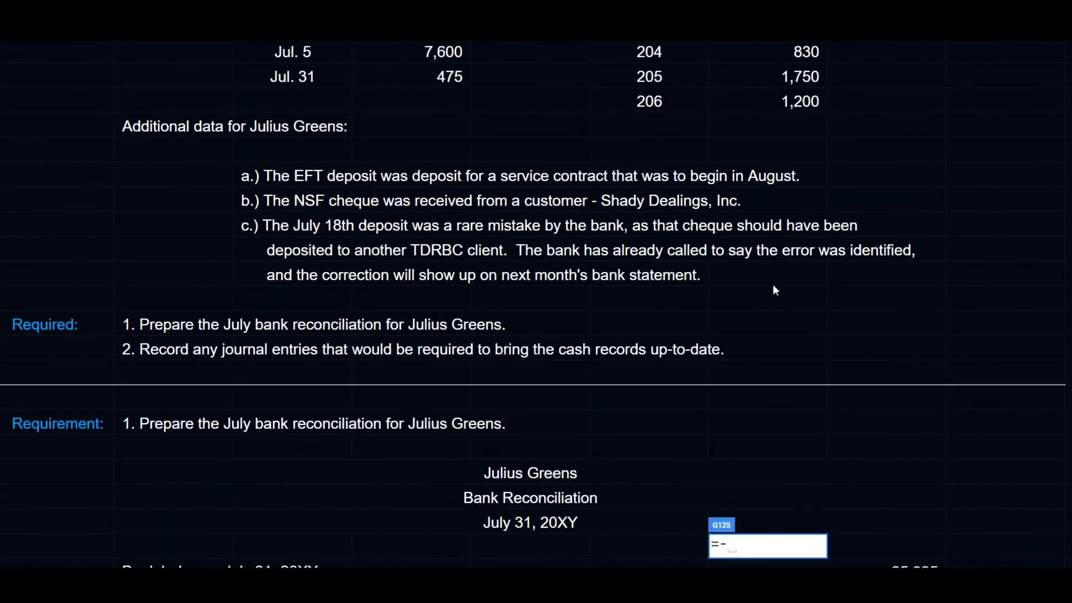
{"action": "scroll", "coordinate": [773, 287], "scroll_direction": "up", "scroll_amount": 5}
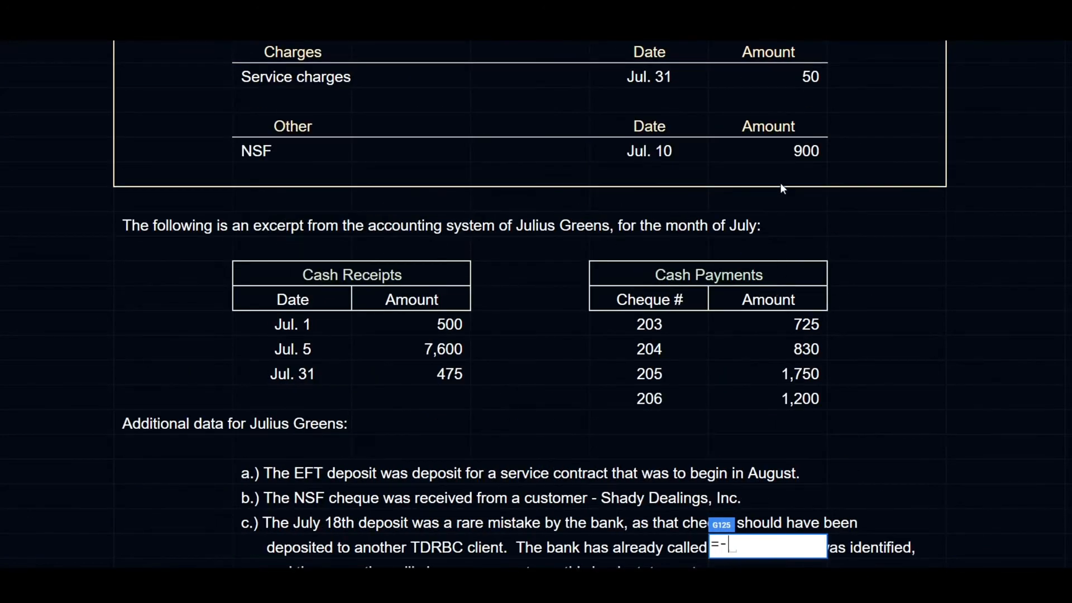
{"action": "left_click", "coordinate": [794, 74]}
{"action": "key", "text": "Return"}
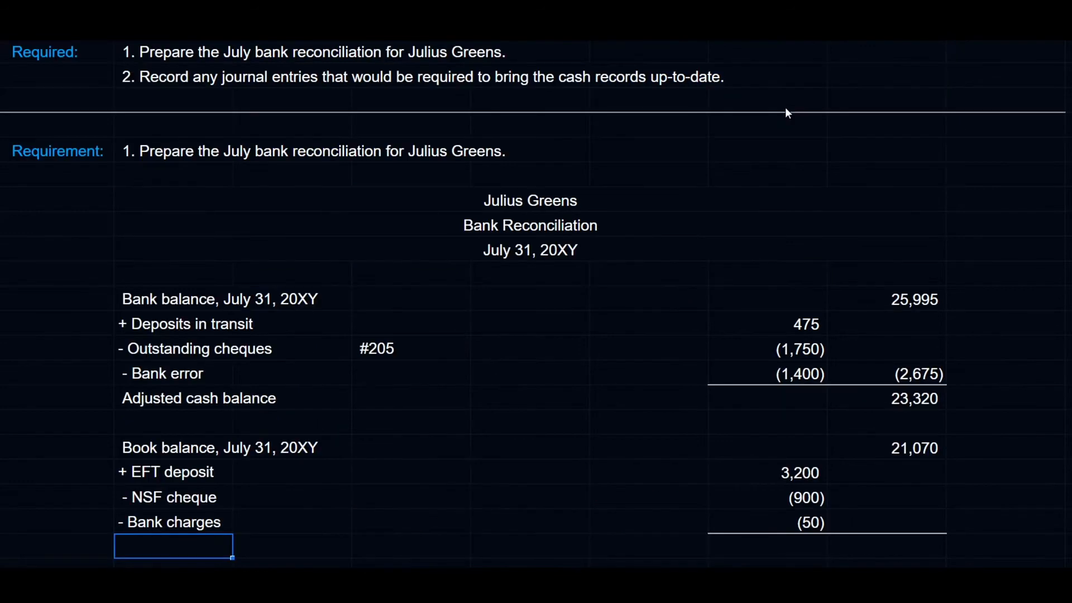
Total the three book-side adjustments in column H of the bank charges line with =sum(G123:G125).
{"action": "left_click", "coordinate": [893, 528]}
{"action": "type", "text": "=sum("}
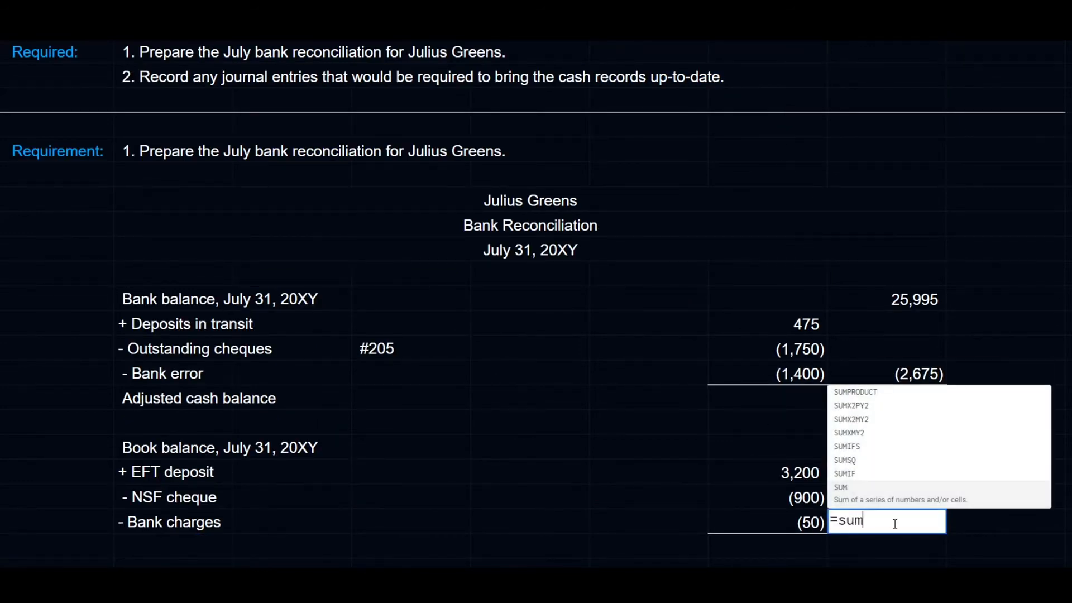
{"action": "key", "text": "Left"}
{"action": "key", "text": "shift+Up"}
{"action": "key", "text": "shift+Up"}
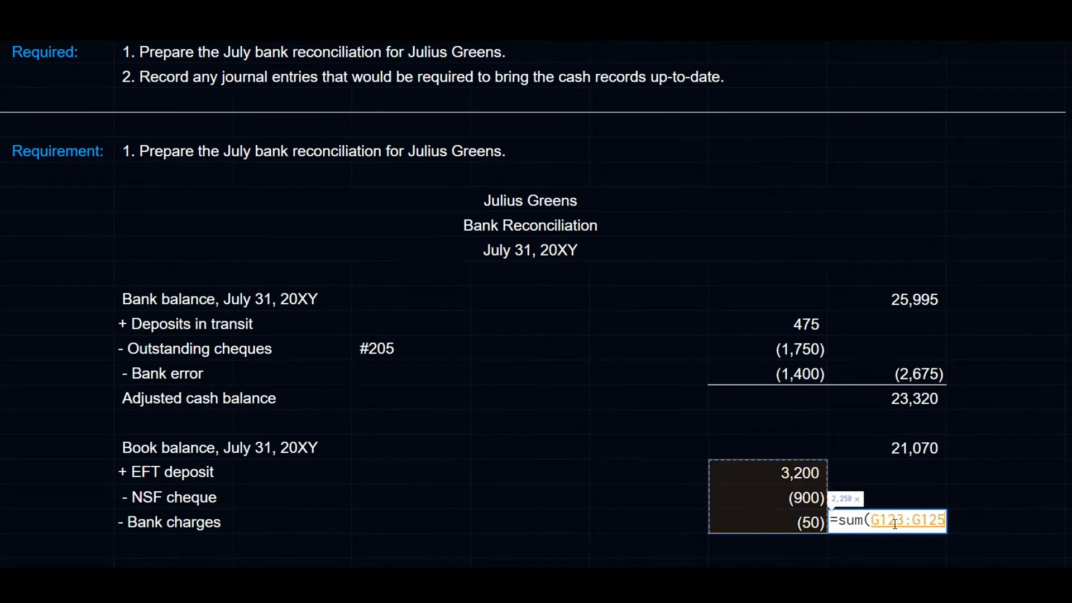
{"action": "type", "text": ")"}
{"action": "key", "text": "Return"}
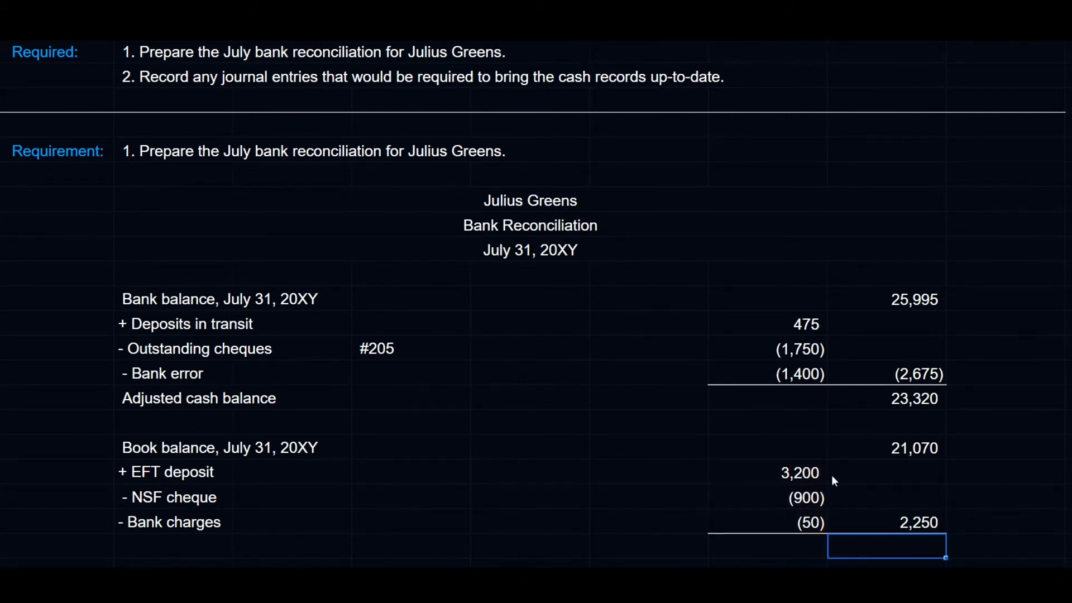
Add an "Adjusted cash balance" line below the bank charges and select its column H cell.
{"action": "left_click", "coordinate": [176, 548]}
{"action": "type", "text": "Adjusted"}
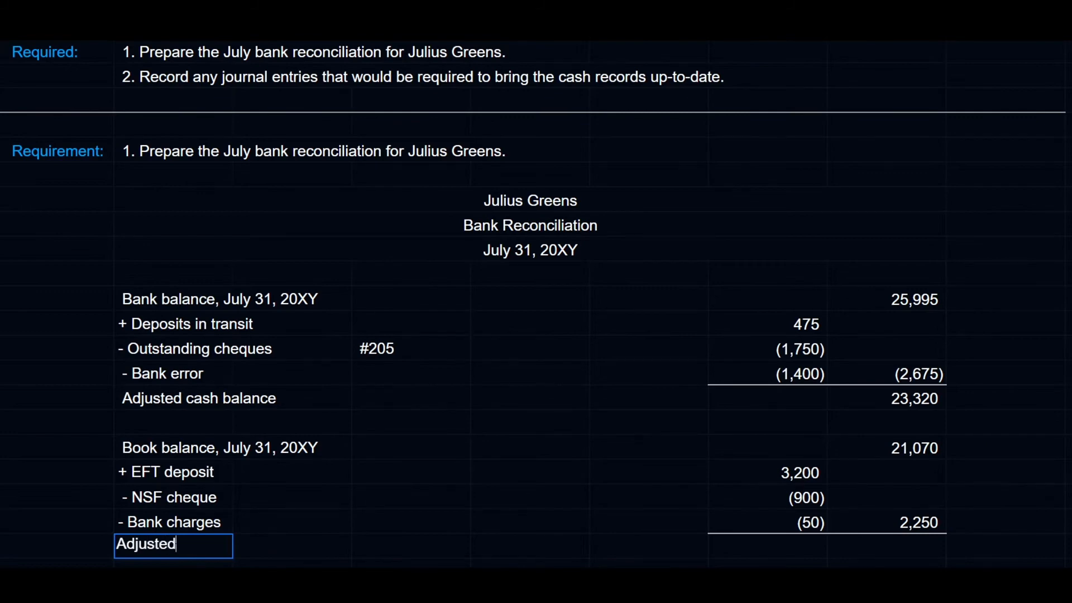
{"action": "type", "text": " cash balance"}
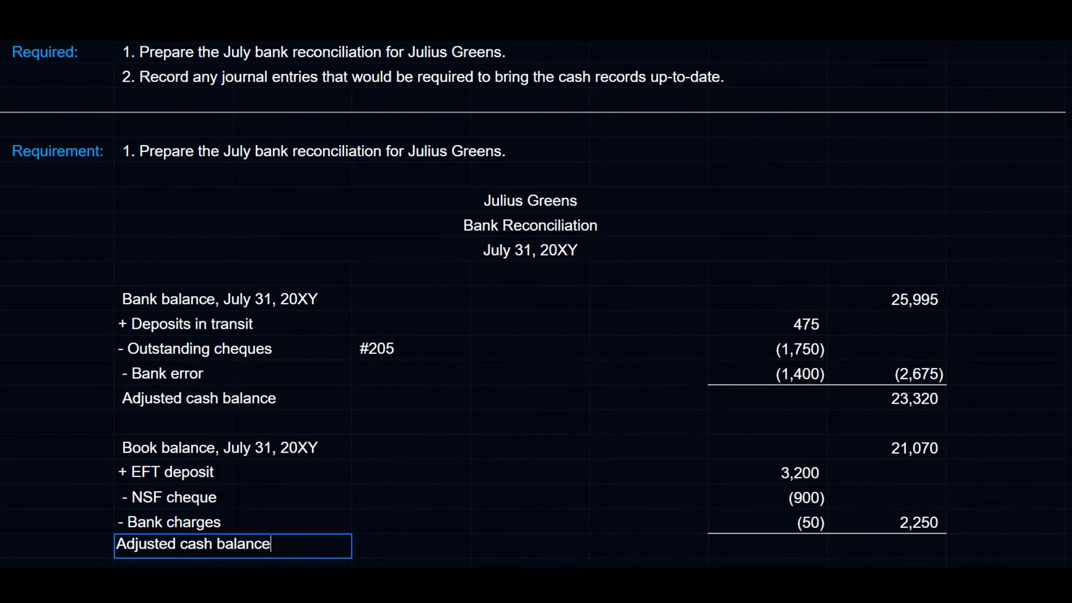
{"action": "key", "text": "Tab"}
{"action": "key", "text": "Tab"}
{"action": "key", "text": "Tab"}
{"action": "key", "text": "Tab"}
{"action": "key", "text": "Tab"}
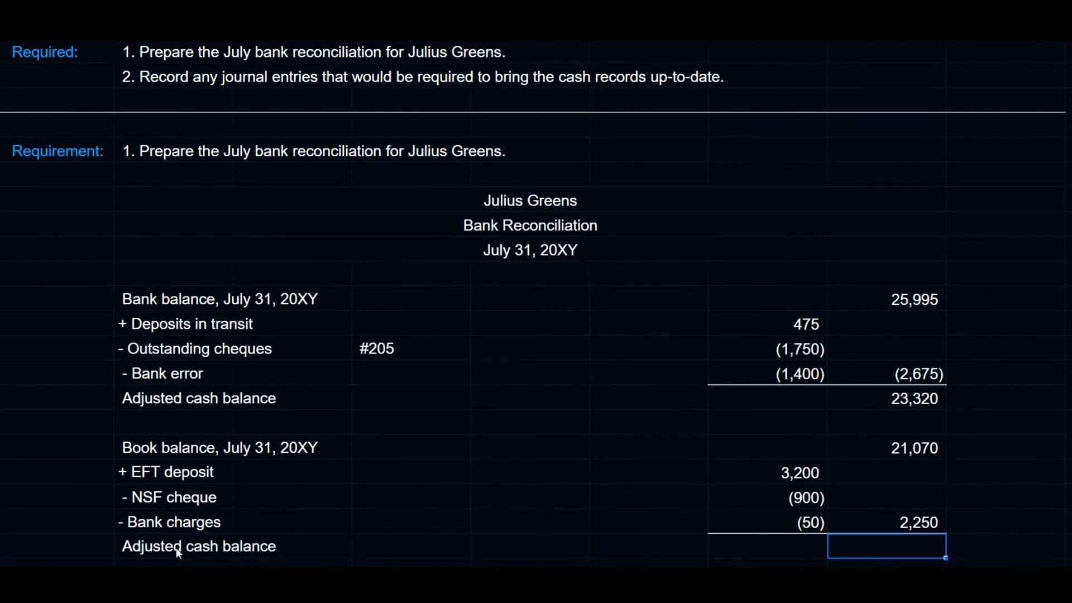
Calculate the book side's adjusted cash balance by adding the book balance (H122) and the adjustments total directly above.
{"action": "type", "text": "="}
{"action": "key", "text": "Up"}
{"action": "key", "text": "Up"}
{"action": "key", "text": "Up"}
{"action": "key", "text": "Up"}
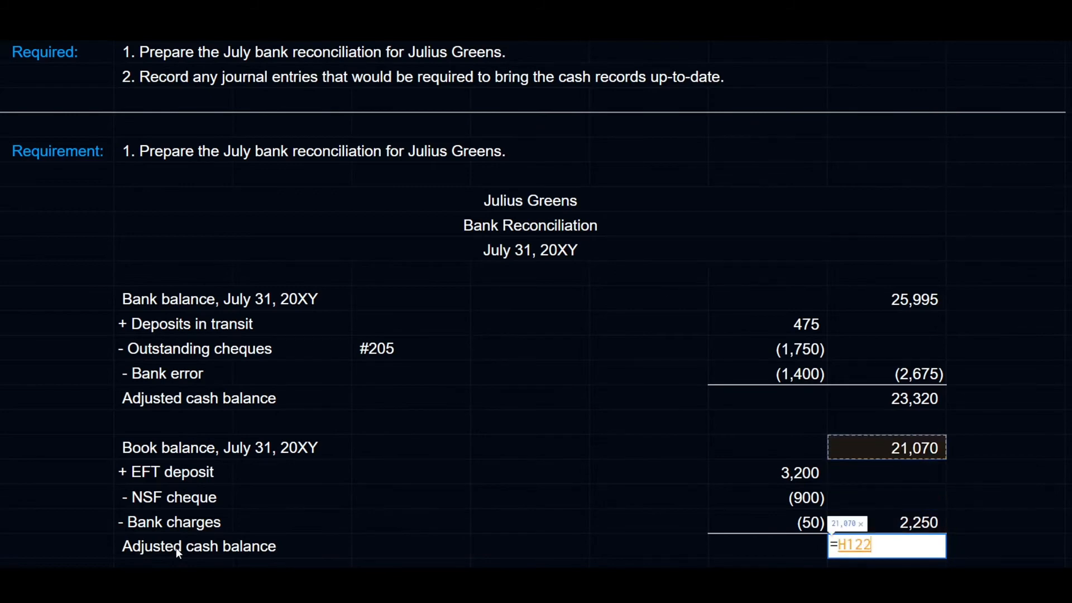
{"action": "type", "text": "+"}
{"action": "key", "text": "Up"}
{"action": "key", "text": "Return"}
{"action": "left_click", "coordinate": [176, 547]}
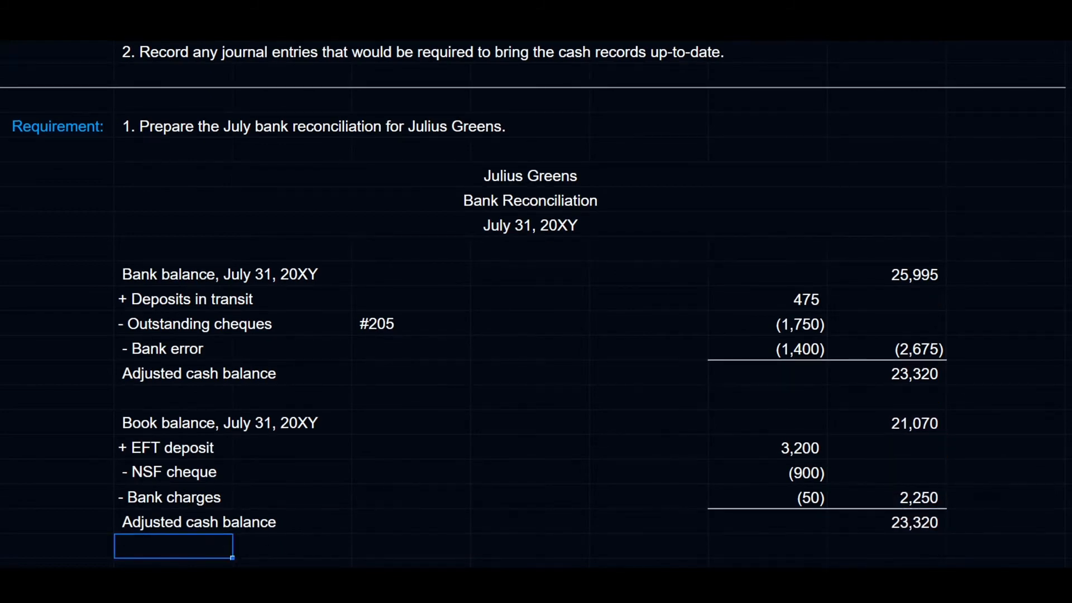
Compare the two adjusted cash balance rows and review the book-side adjustments against requirement 2 for the journal entries.
{"action": "left_click", "coordinate": [1, 525]}
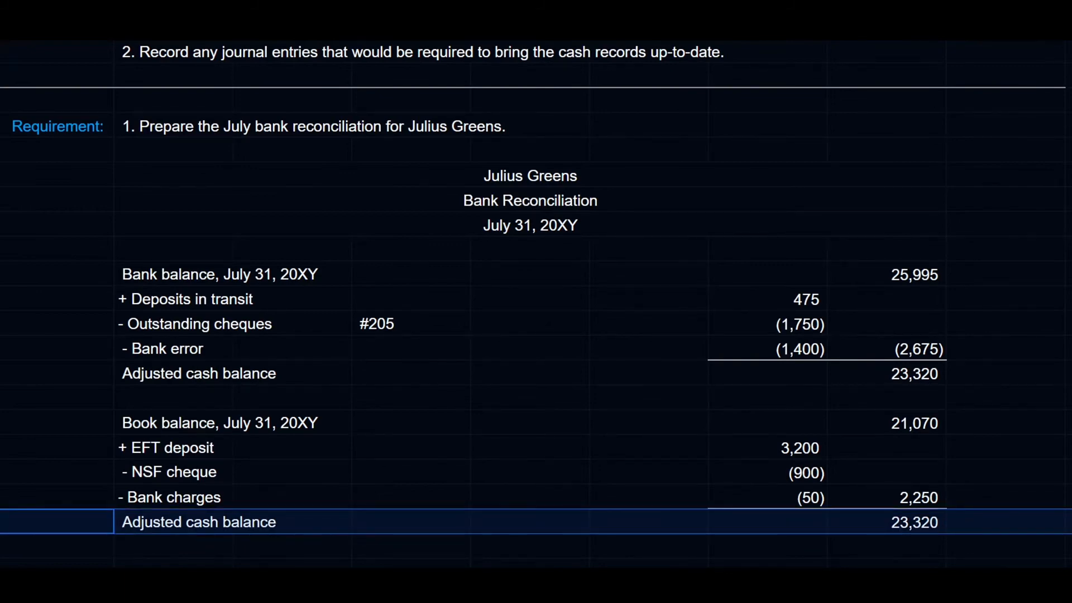
{"action": "left_click", "coordinate": [1, 373], "text": "ctrl"}
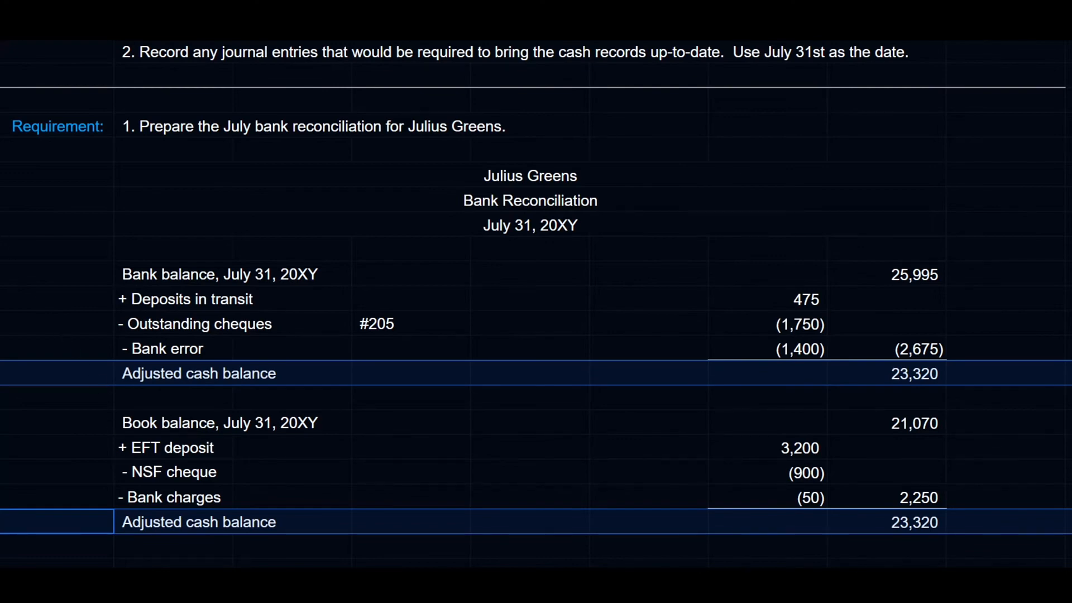
{"action": "left_click", "coordinate": [1, 175]}
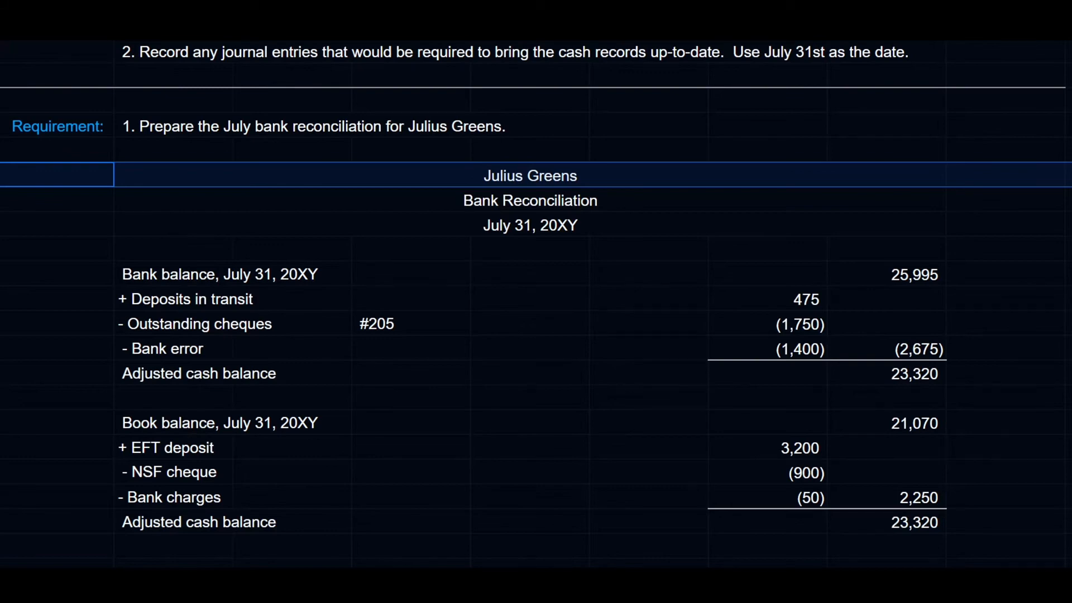
{"action": "left_click", "coordinate": [0, 447]}
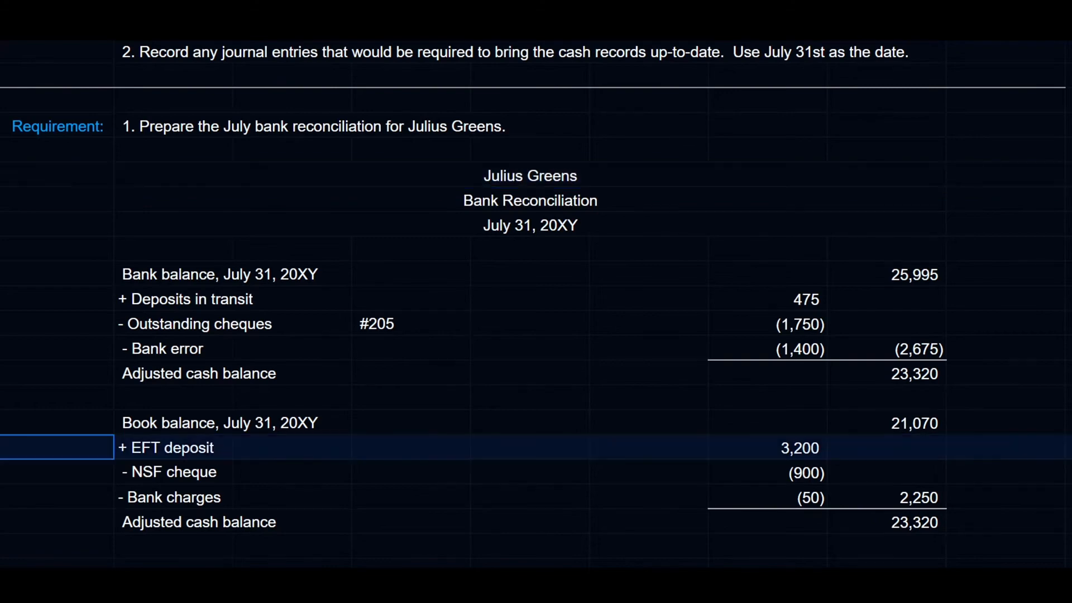
{"action": "left_click_drag", "start_coordinate": [0, 447], "coordinate": [0, 497]}
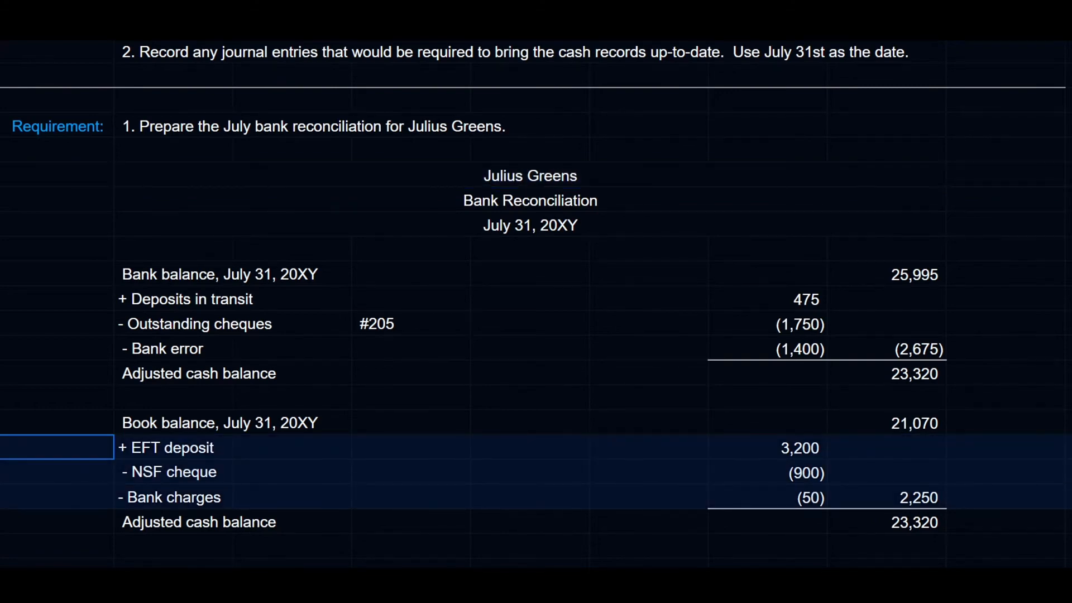
{"action": "scroll", "coordinate": [169, 400], "scroll_direction": "down", "scroll_amount": 3}
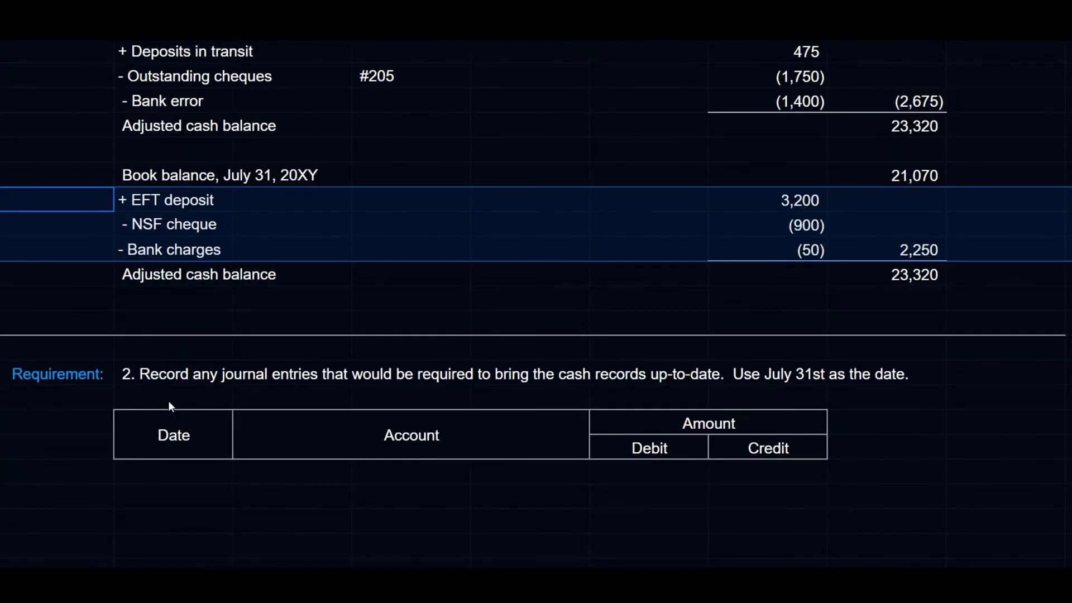
{"action": "scroll", "coordinate": [169, 401], "scroll_direction": "down", "scroll_amount": 1}
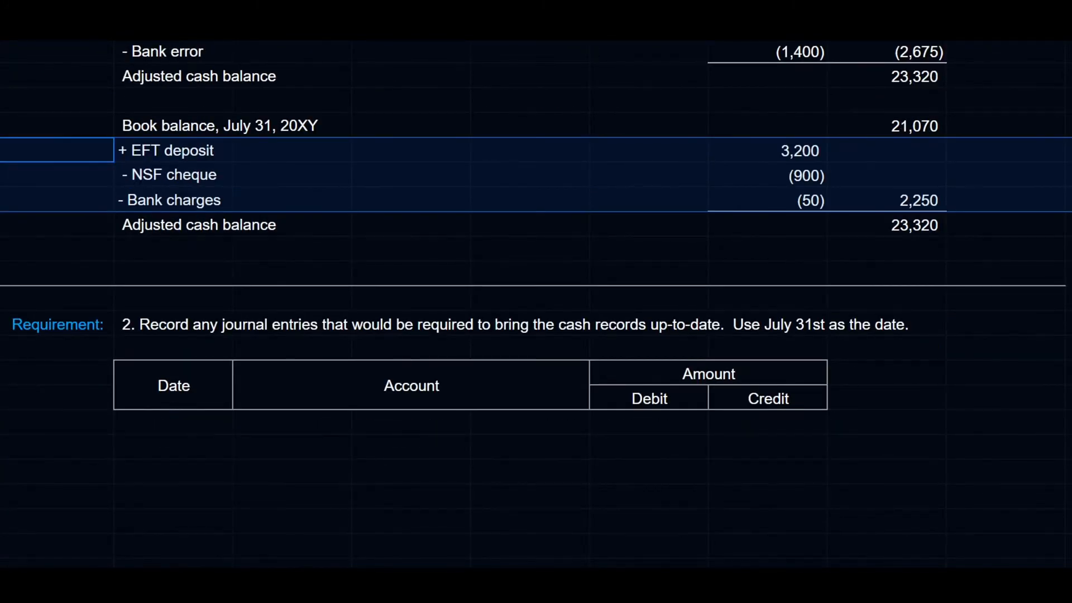
{"action": "left_click", "coordinate": [0, 324]}
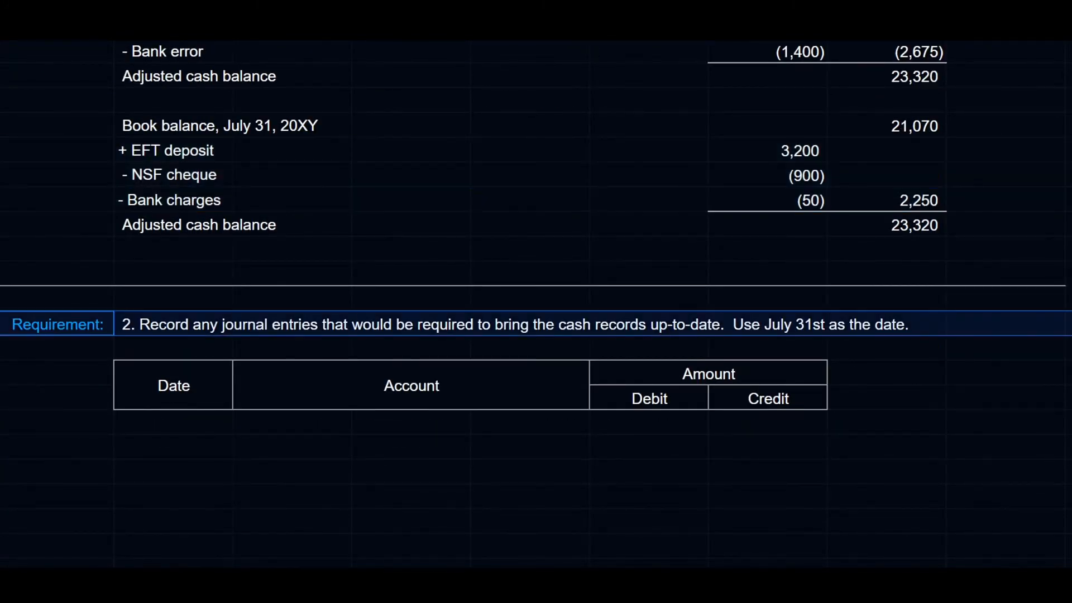
Start the first journal entry dated Jul. 31 with a debit to Cash that references the EFT deposit (=G123).
{"action": "left_click", "coordinate": [148, 430]}
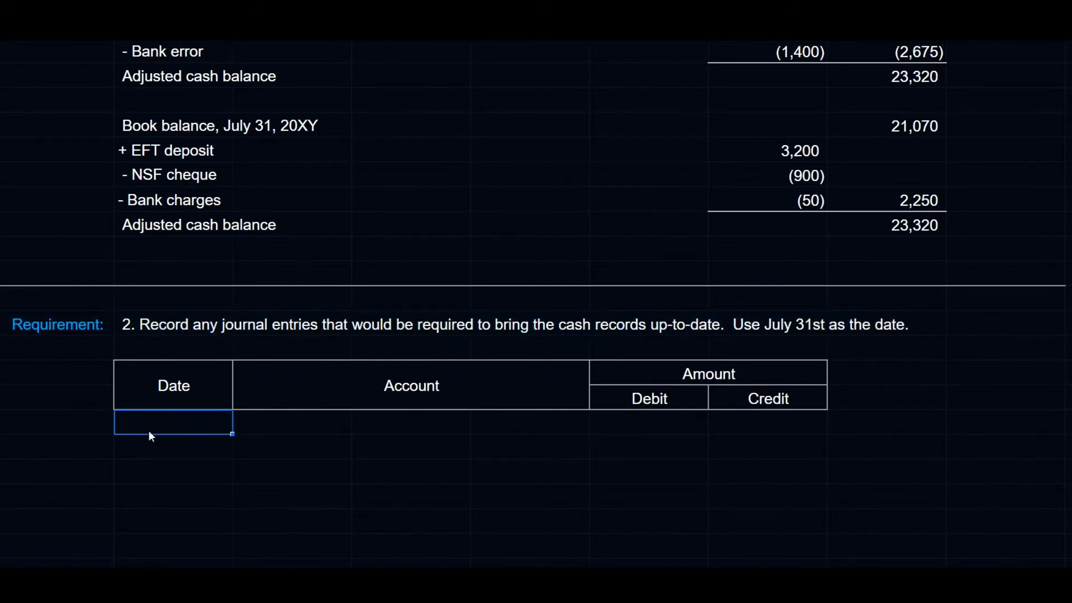
{"action": "type", "text": "Jul. 31"}
{"action": "key", "text": "Tab"}
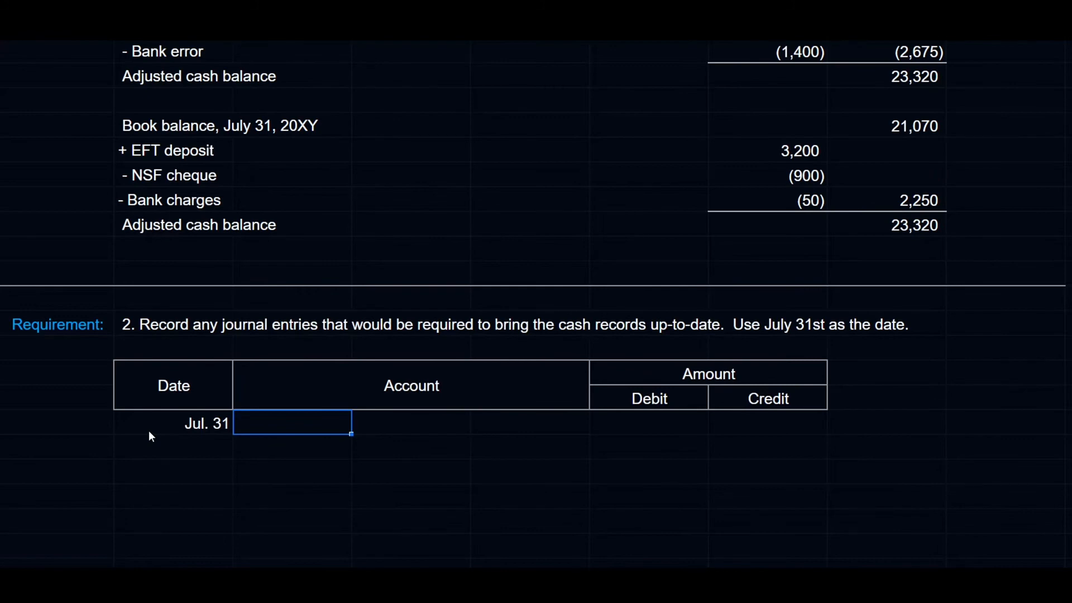
{"action": "type", "text": "Cash"}
{"action": "key", "text": "Tab"}
{"action": "key", "text": "Tab"}
{"action": "key", "text": "Tab"}
{"action": "type", "text": "="}
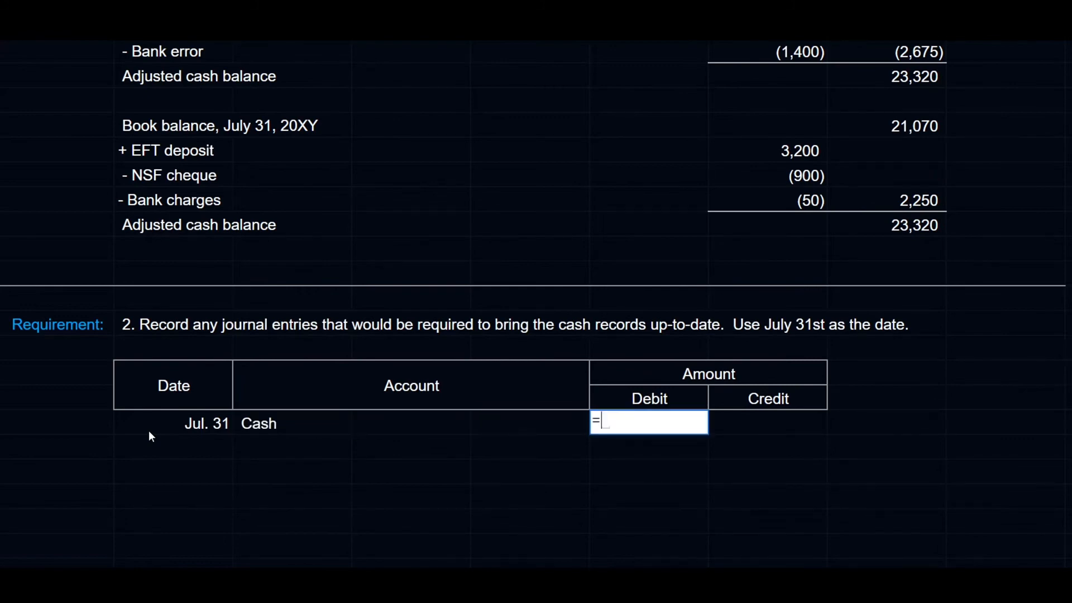
{"action": "left_click", "coordinate": [732, 152]}
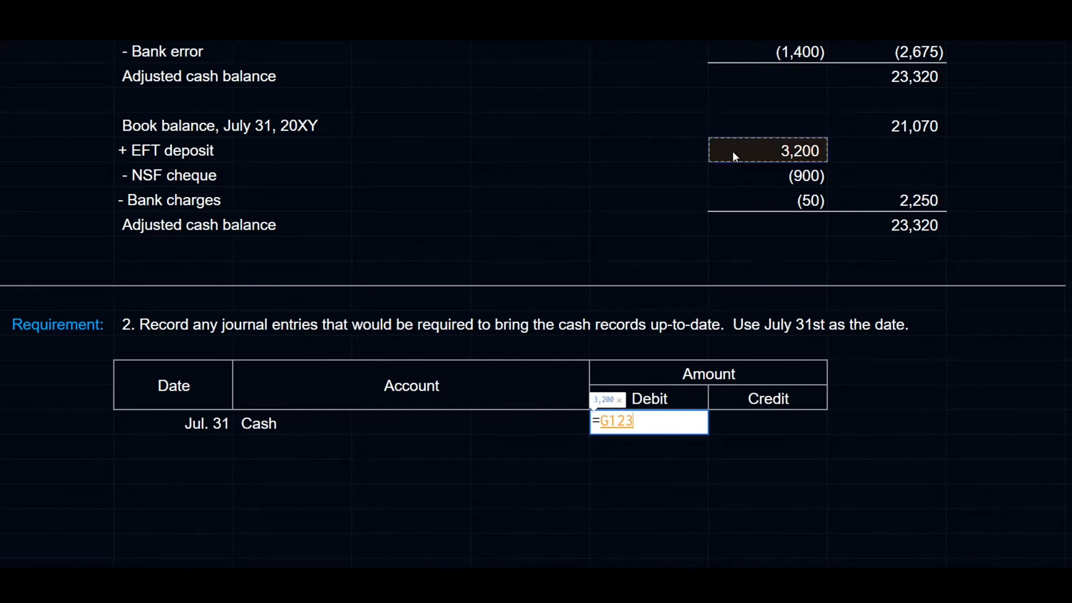
{"action": "key", "text": "Return"}
Add an indented "Unearned revenue" line below Cash and credit it with a reference to the Cash debit (=F134).
{"action": "key", "text": "Tab"}
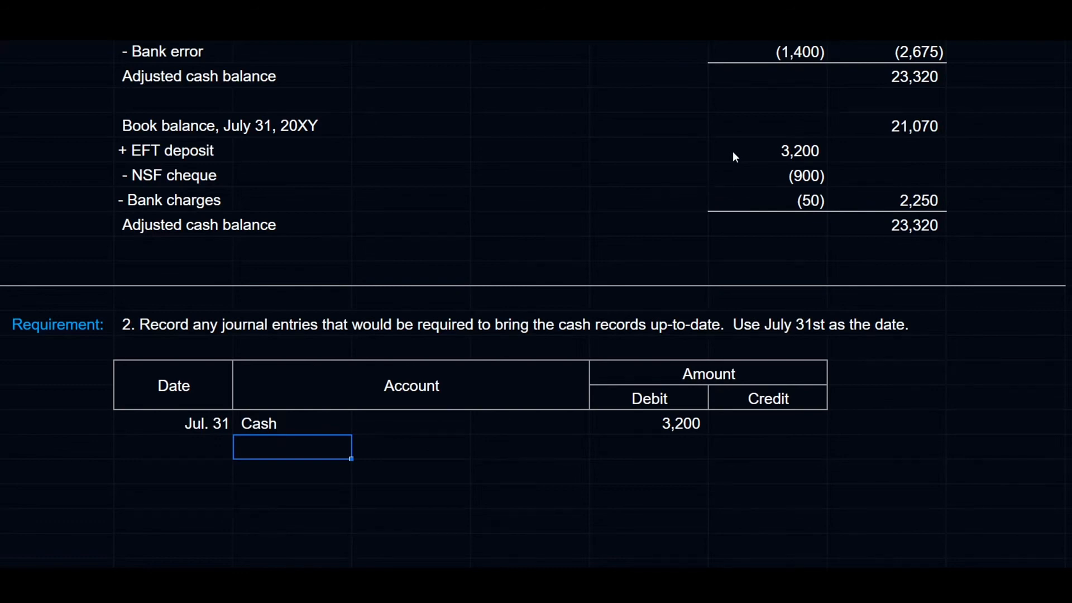
{"action": "key", "text": "F2"}
{"action": "type", "text": "Unearned revenue"}
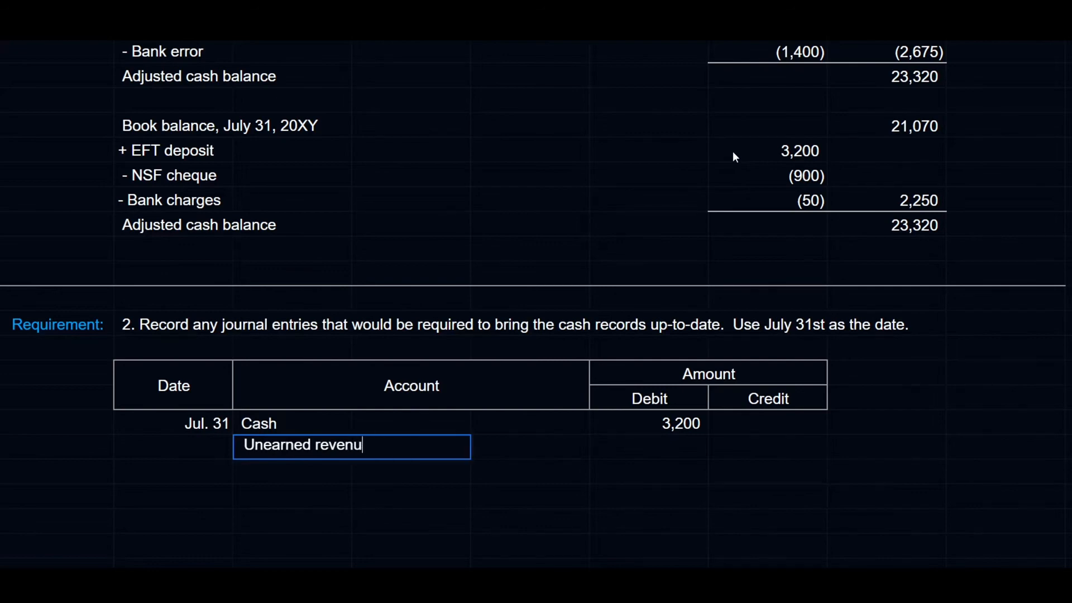
{"action": "key", "text": "Tab"}
{"action": "key", "text": "Tab"}
{"action": "key", "text": "Tab"}
{"action": "key", "text": "Tab"}
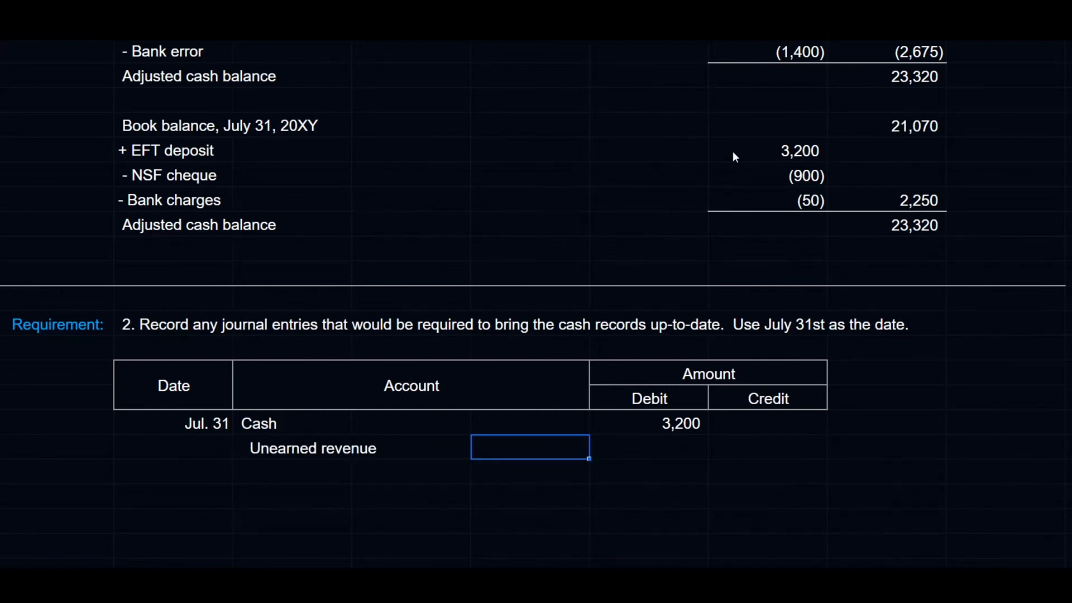
{"action": "type", "text": "="}
{"action": "key", "text": "Up"}
{"action": "key", "text": "Left"}
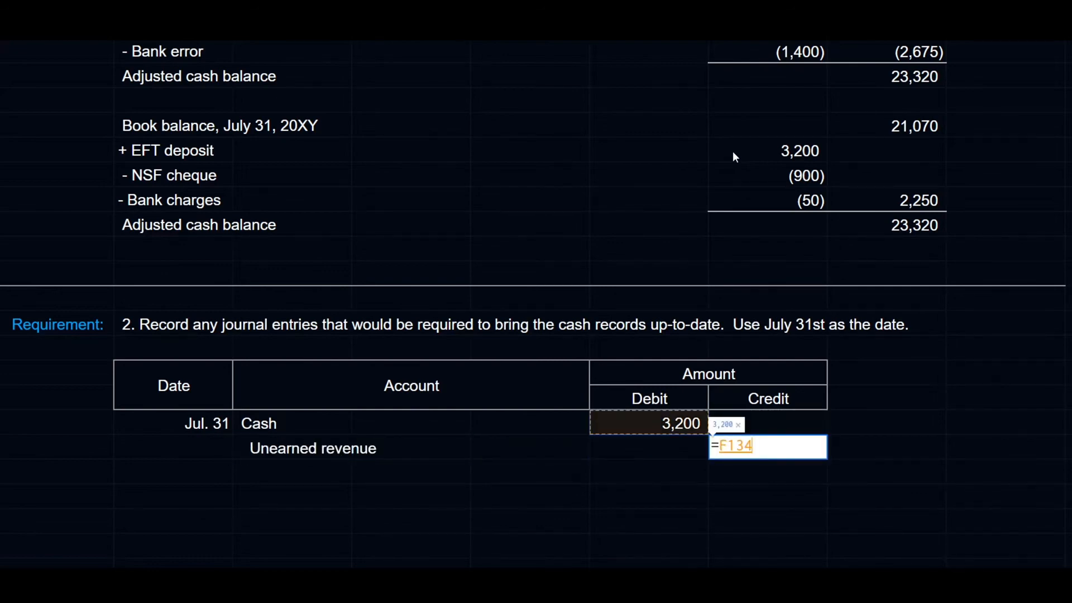
{"action": "key", "text": "Return"}
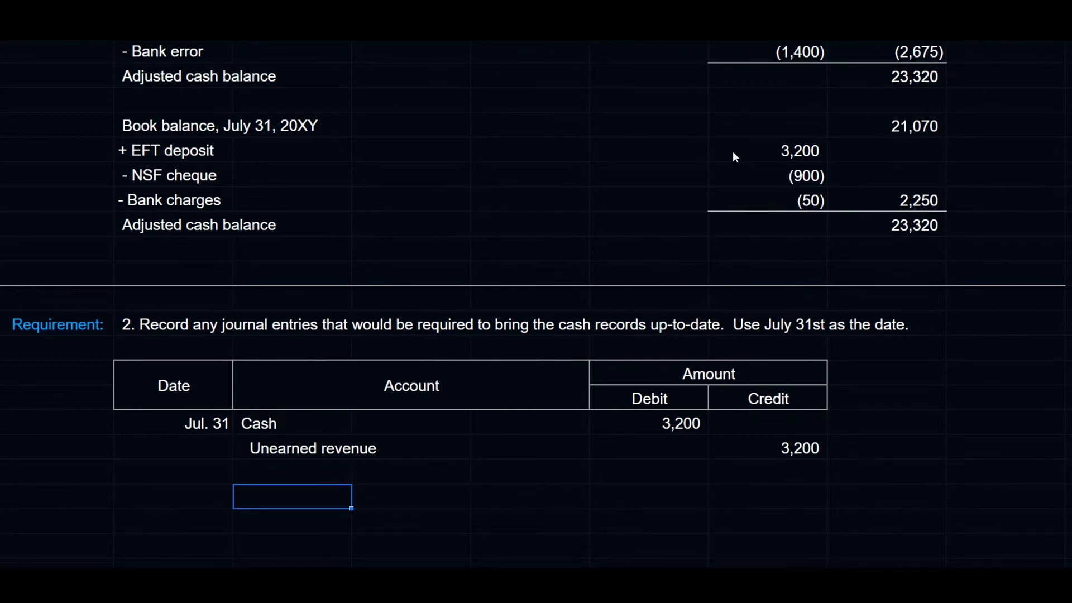
Copy the Jul. 31 date to the second journal entry, leaving a blank row after Unearned revenue, and select its account cell.
{"action": "key", "text": "Left"}
{"action": "key", "text": "Up"}
{"action": "key", "text": "Up"}
{"action": "key", "text": "ctrl+c"}
{"action": "key", "text": "Down"}
{"action": "key", "text": "Down"}
{"action": "key", "text": "Down"}
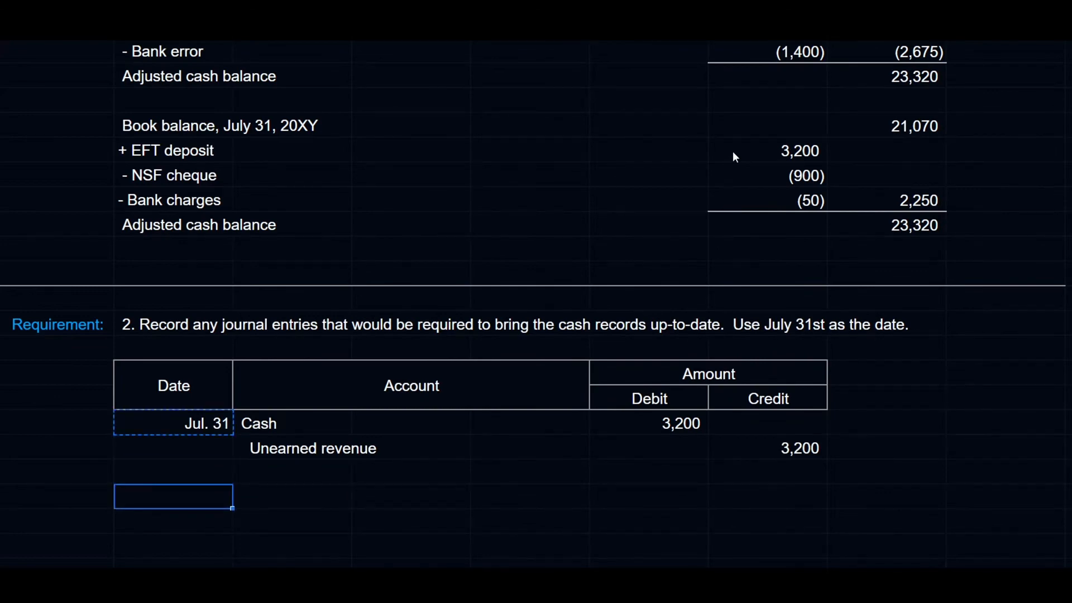
{"action": "key", "text": "ctrl+v"}
{"action": "key", "text": "Right"}
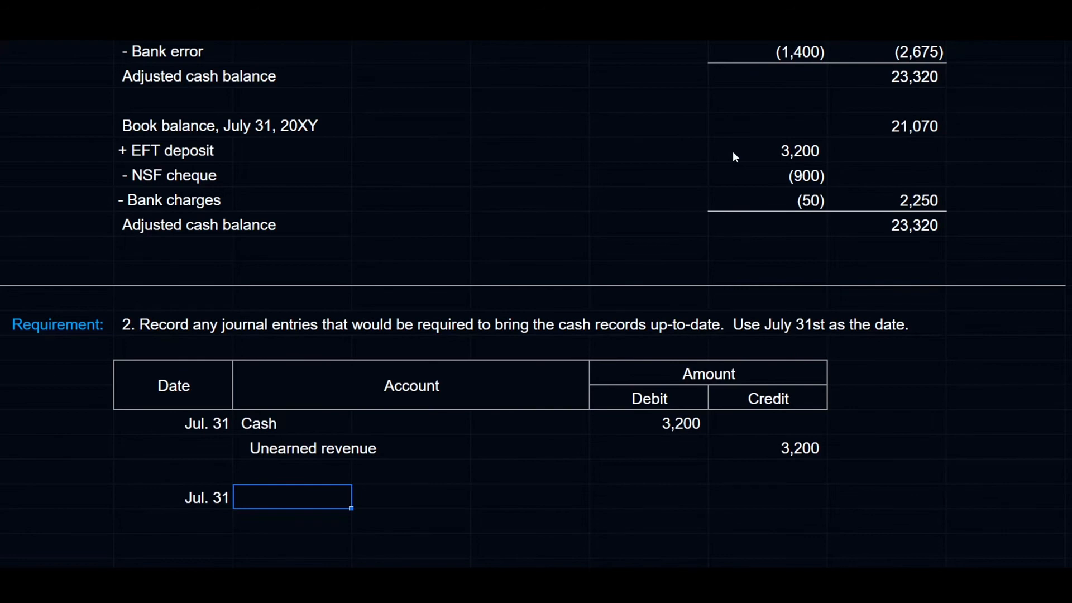
Check the NSF cheque adjustment in the reconciliation against note b about the customer it came from.
{"action": "left_click", "coordinate": [1, 174]}
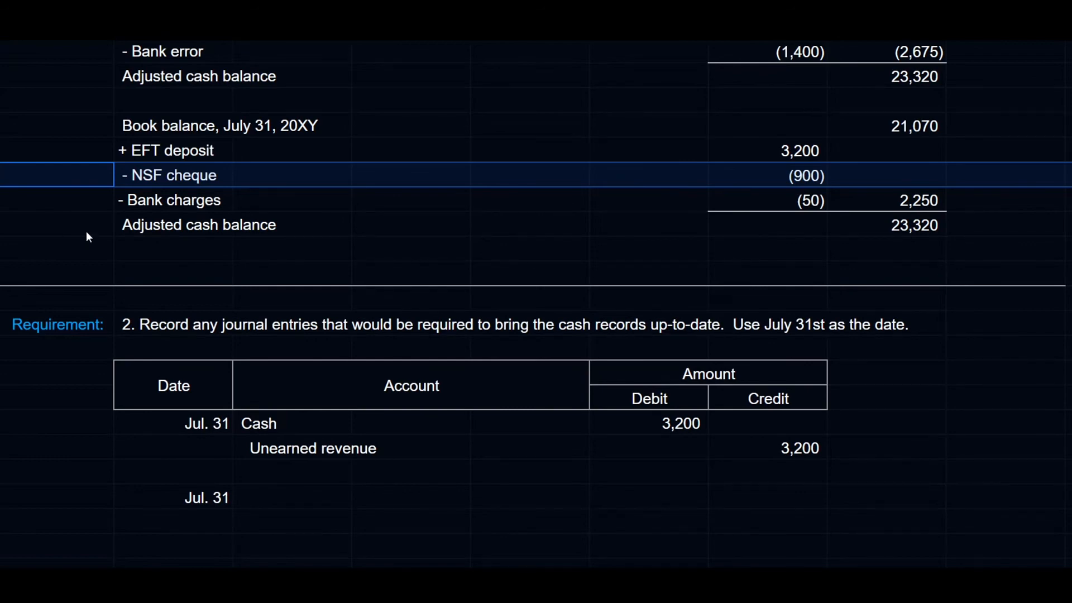
{"action": "scroll", "coordinate": [86, 231], "scroll_direction": "up", "scroll_amount": 5}
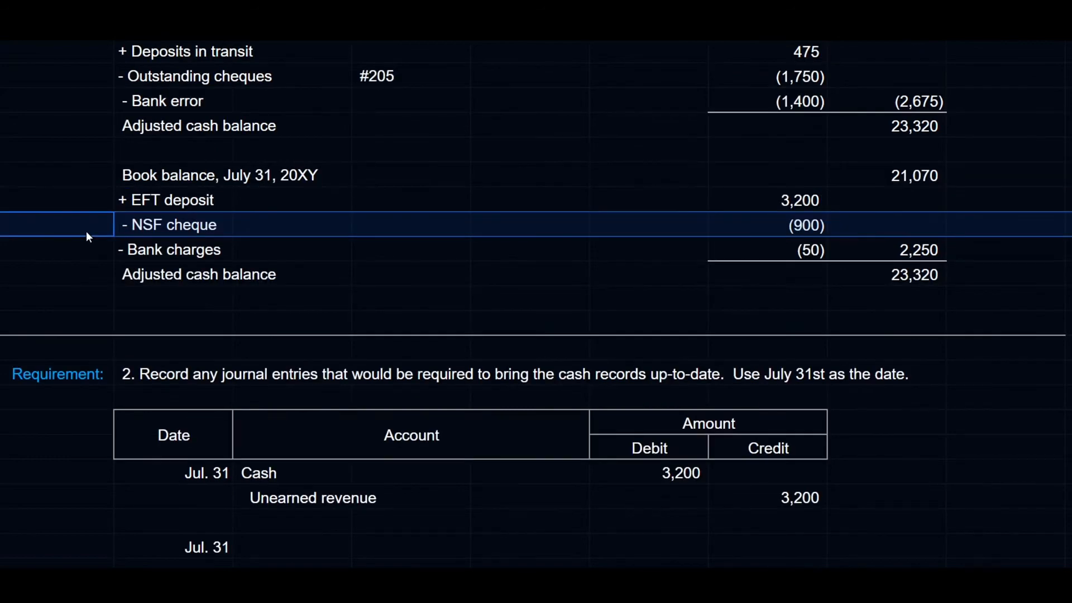
{"action": "scroll", "coordinate": [86, 231], "scroll_direction": "up", "scroll_amount": 2}
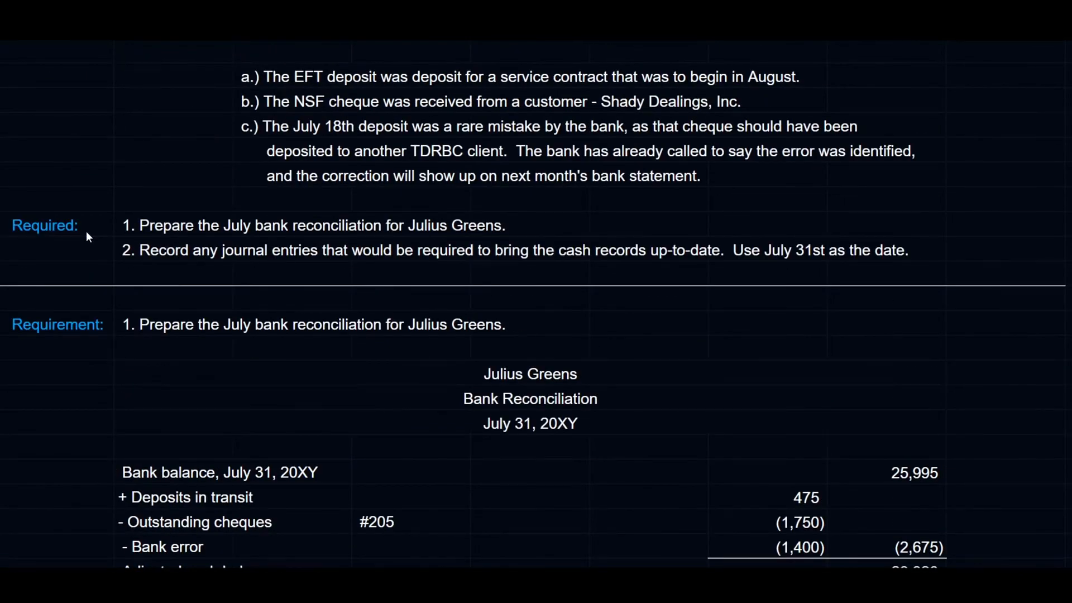
{"action": "left_click", "coordinate": [2, 100]}
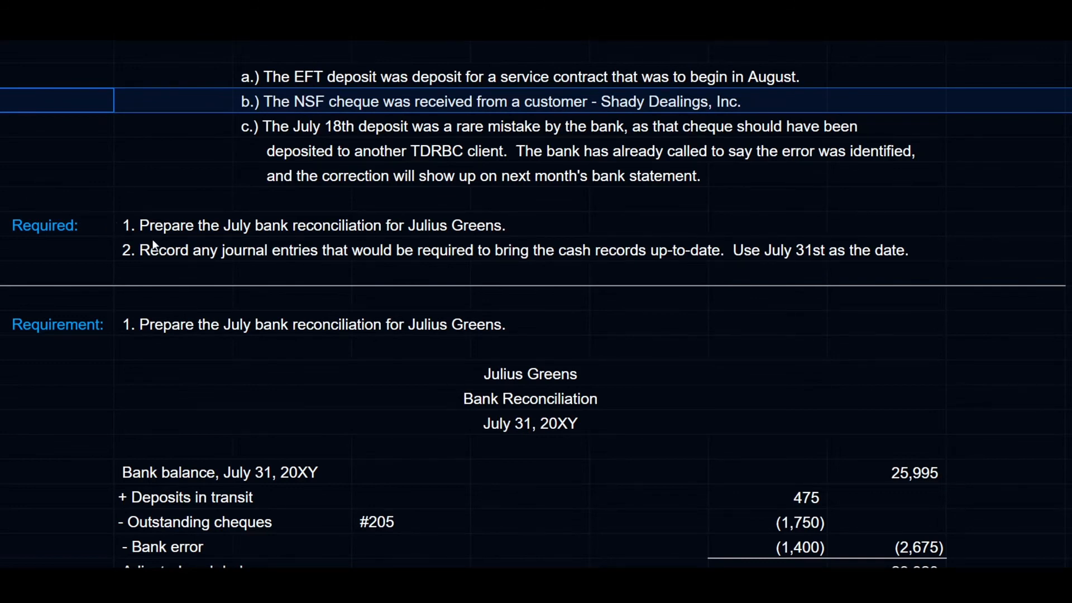
{"action": "scroll", "coordinate": [177, 246], "scroll_direction": "down", "scroll_amount": 6}
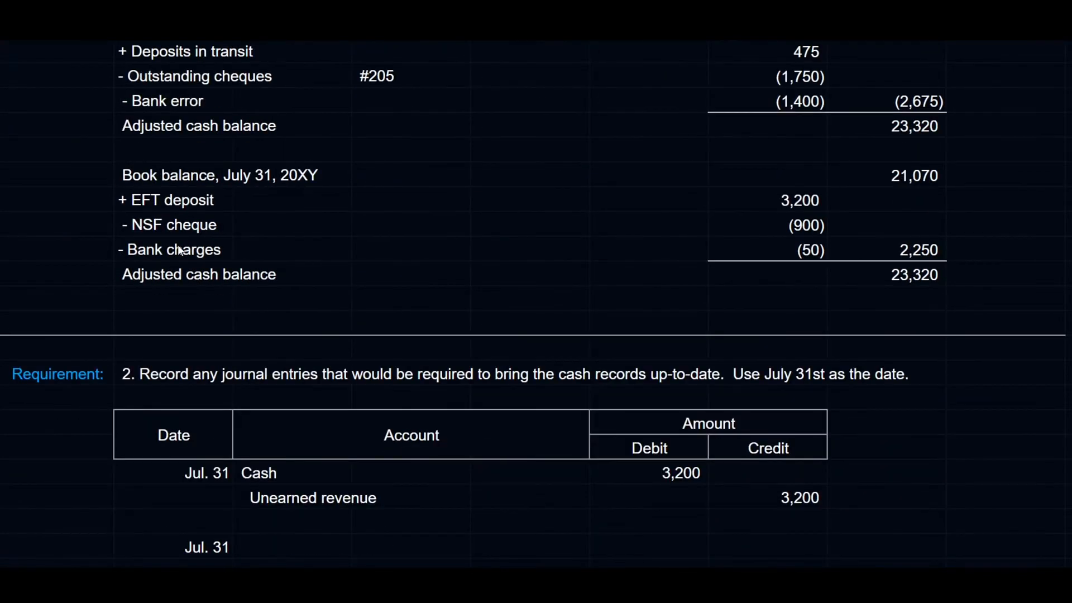
{"action": "scroll", "coordinate": [179, 250], "scroll_direction": "down", "scroll_amount": 2}
Enter "Accounts Receivable - Shady Dealilngs, Inc." as the debit account of the second Jul. 31 journal entry.
{"action": "left_click", "coordinate": [304, 397]}
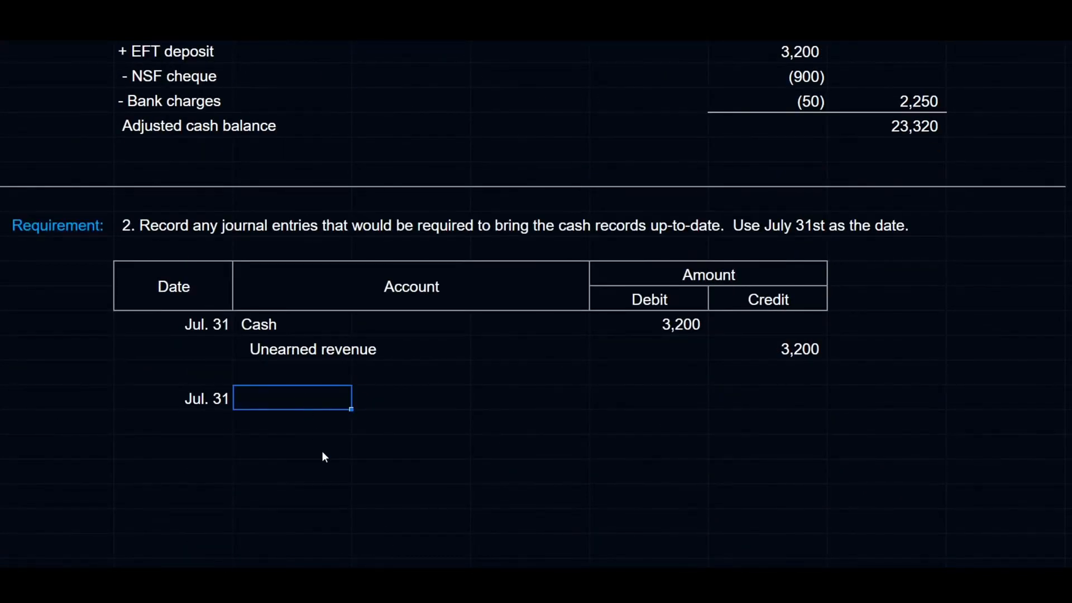
{"action": "type", "text": "Accounts rece"}
{"action": "key", "text": "BackSpace"}
{"action": "key", "text": "BackSpace"}
{"action": "key", "text": "BackSpace"}
{"action": "key", "text": "BackSpace"}
{"action": "key", "text": "BackSpace"}
{"action": "type", "text": "Receivable - "}
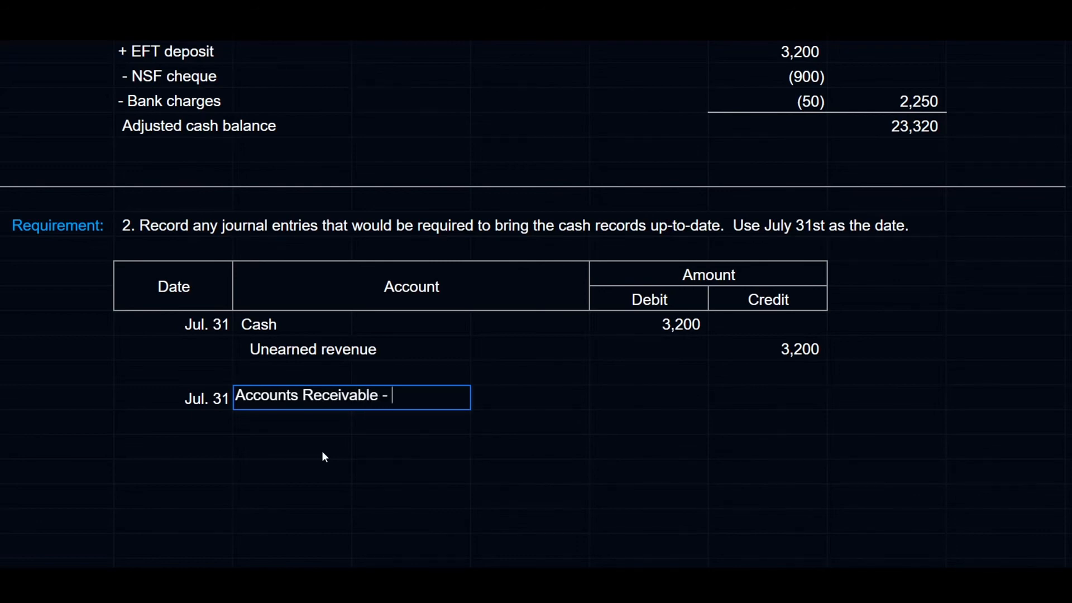
{"action": "type", "text": "Shady Dealiln"}
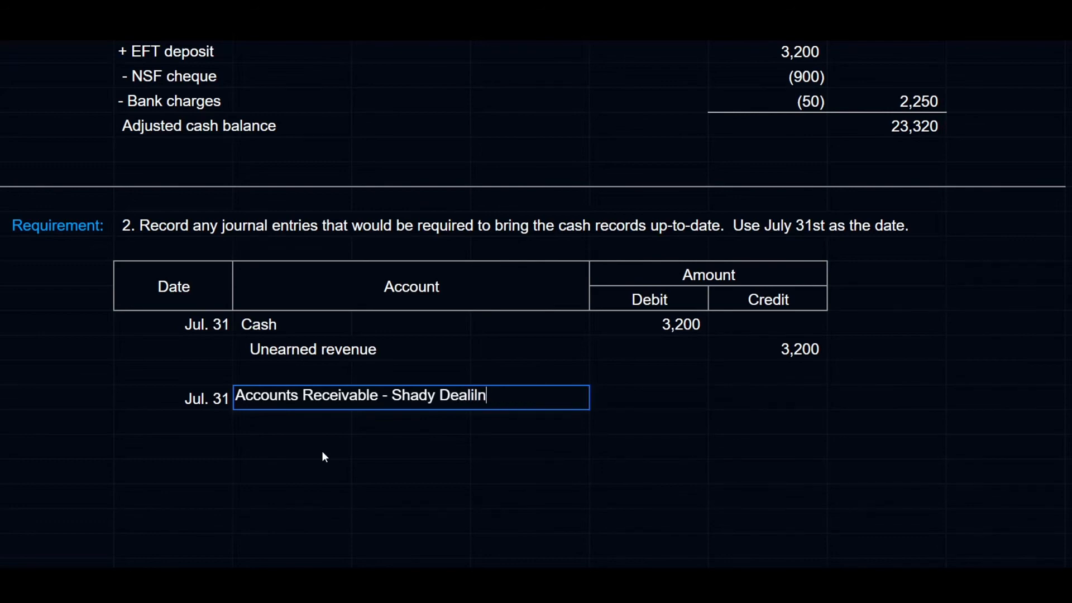
{"action": "type", "text": "gs, Inc."}
{"action": "key", "text": "Tab"}
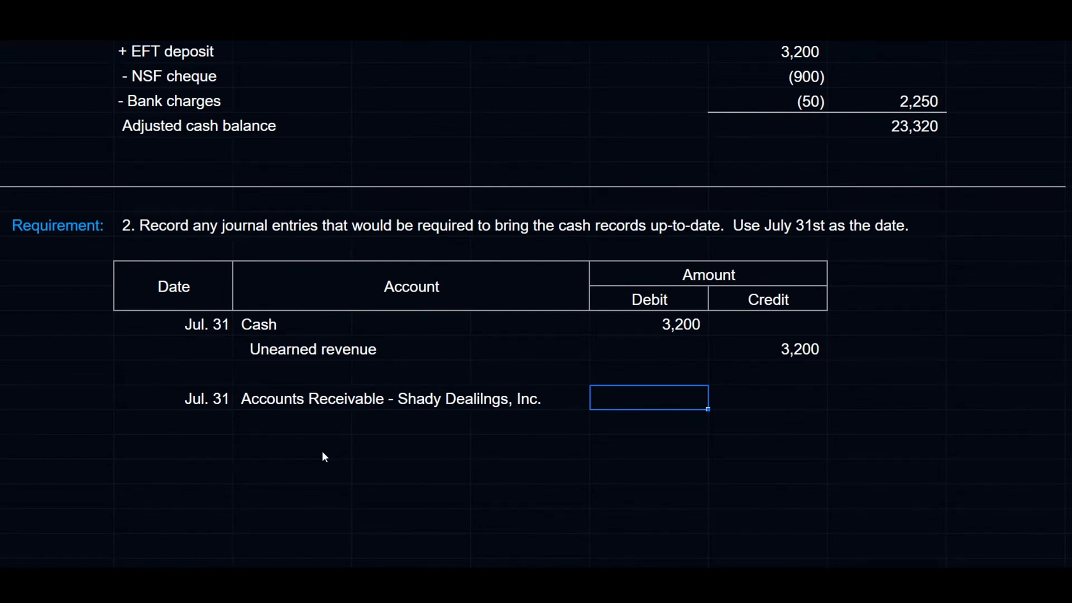
Debit the Accounts Receivable line with the sign-reversed NSF cheque amount, using =-G124.
{"action": "type", "text": "=-"}
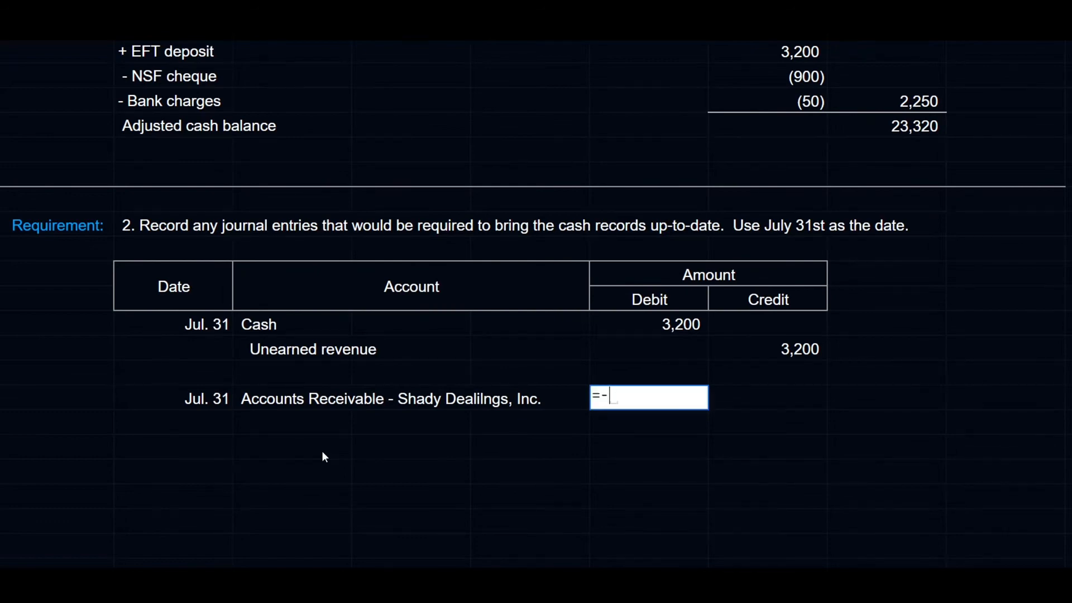
{"action": "left_click", "coordinate": [718, 79]}
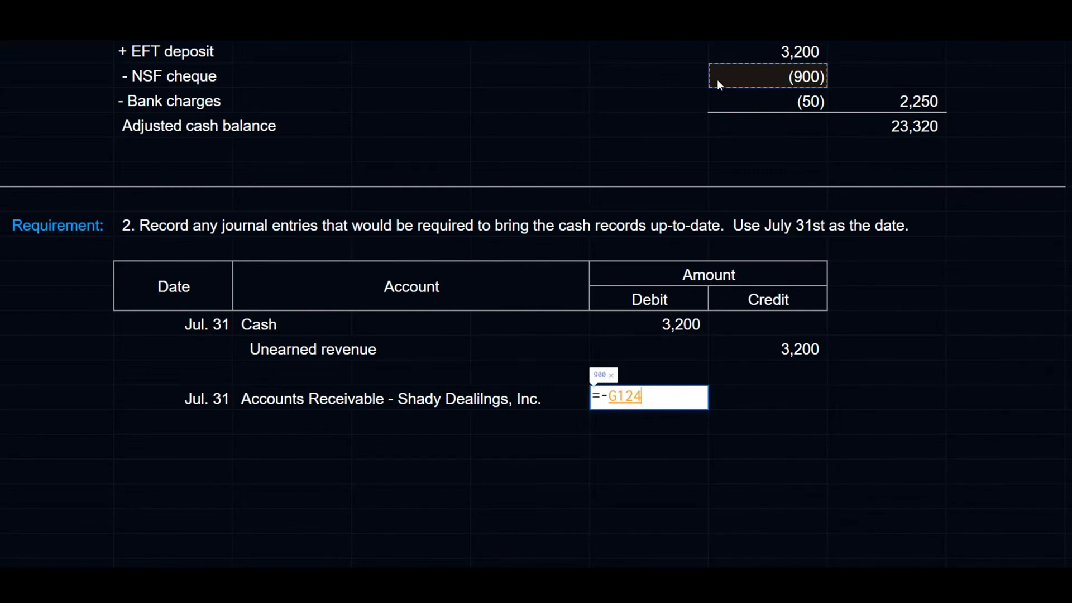
{"action": "key", "text": "Return"}
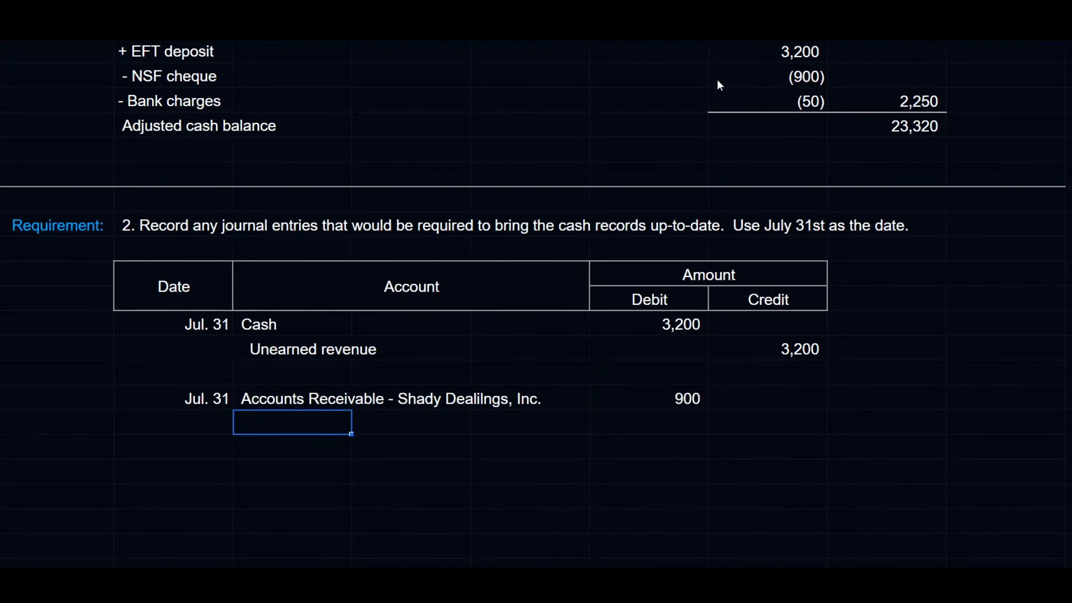
Add an indented "Cash" line below Accounts Receivable and credit it with a reference to that debit (=F137).
{"action": "type", "text": "Cash"}
{"action": "key", "text": "Tab"}
{"action": "key", "text": "Tab"}
{"action": "key", "text": "Tab"}
{"action": "key", "text": "Tab"}
{"action": "type", "text": "="}
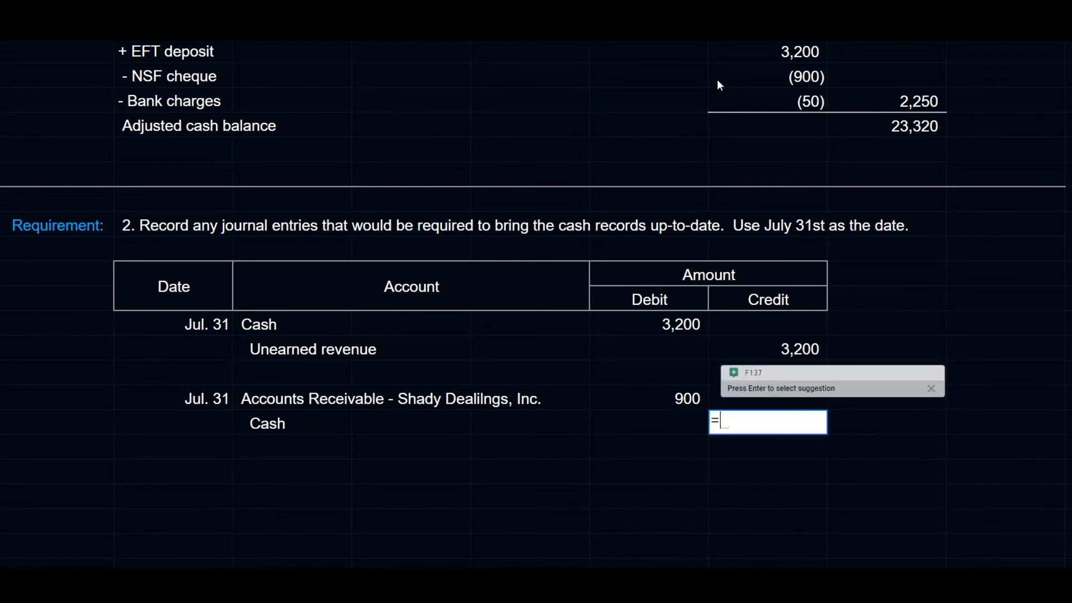
{"action": "key", "text": "Up"}
{"action": "key", "text": "Left"}
{"action": "key", "text": "Return"}
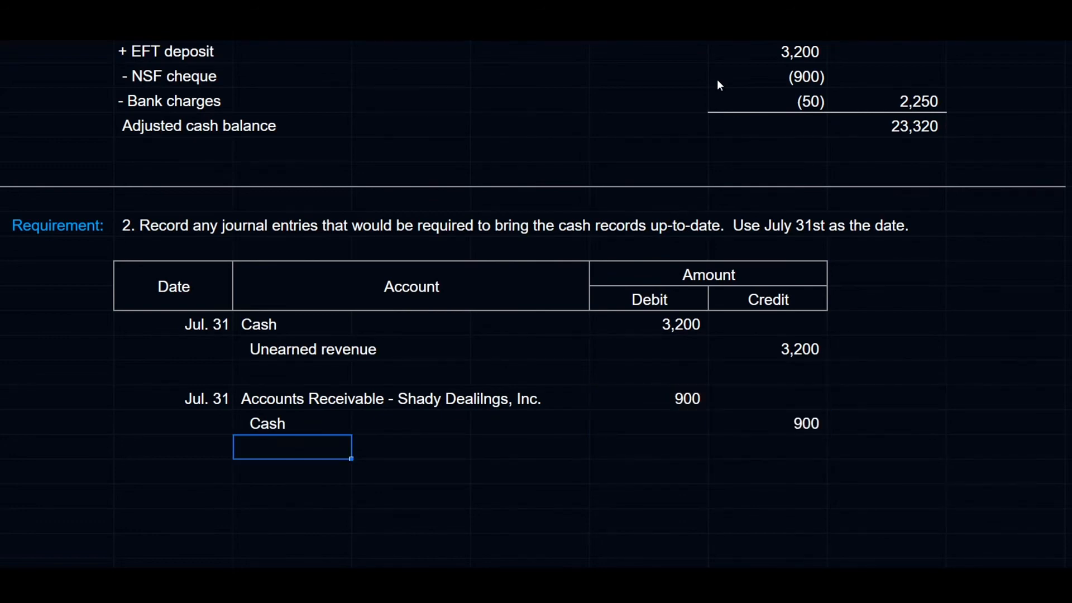
Leave a blank row and start the third journal entry, dated Jul. 31, with a debit of 50 to "Bank charges".
{"action": "key", "text": "Down"}
{"action": "key", "text": "Left"}
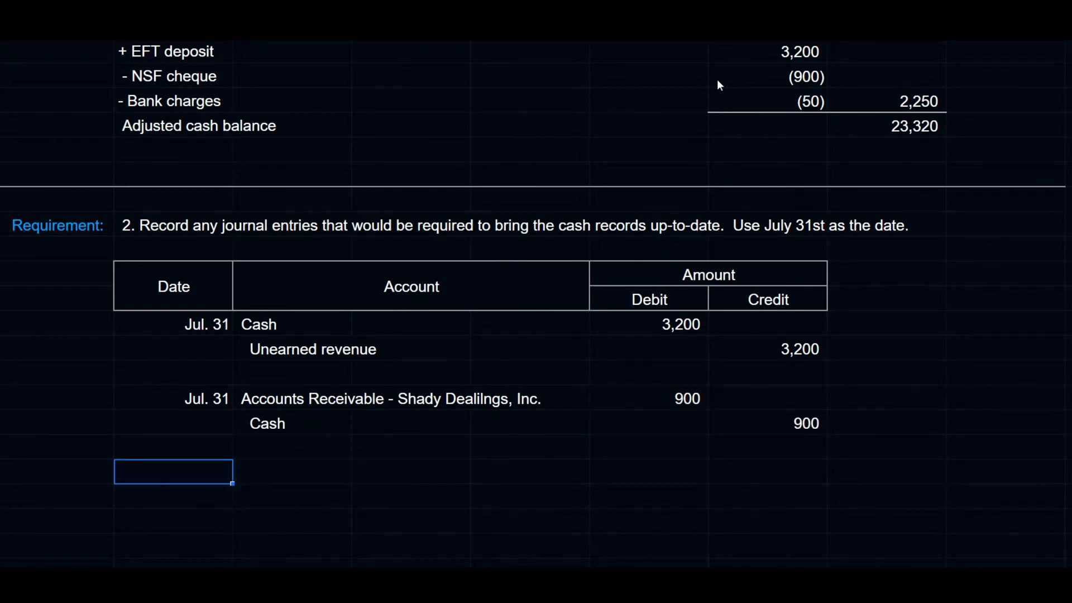
{"action": "type", "text": "Jul. 31"}
{"action": "key", "text": "Tab"}
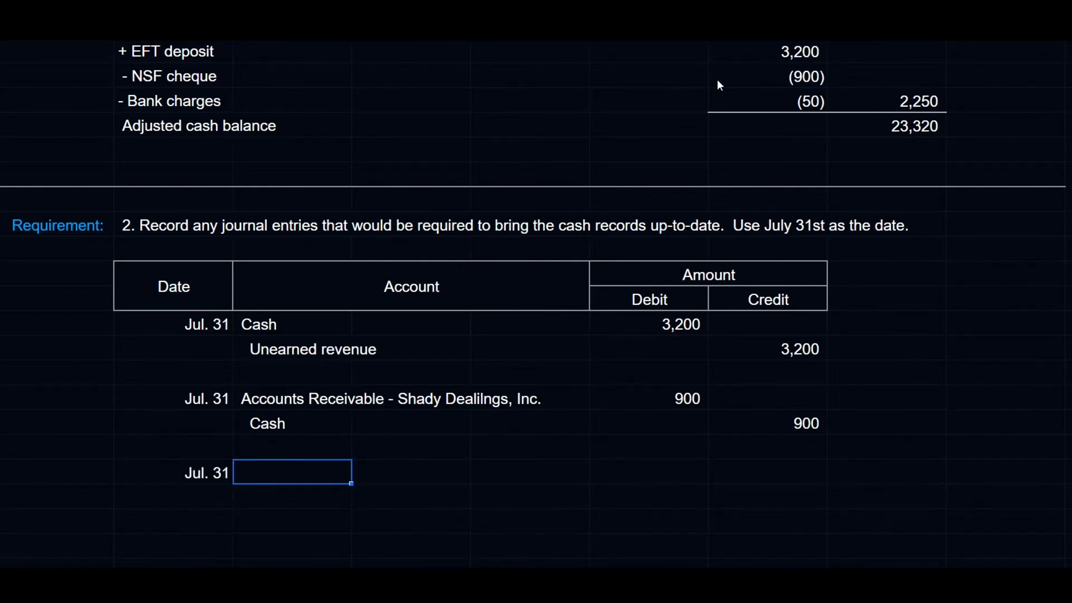
{"action": "type", "text": "Bank charges"}
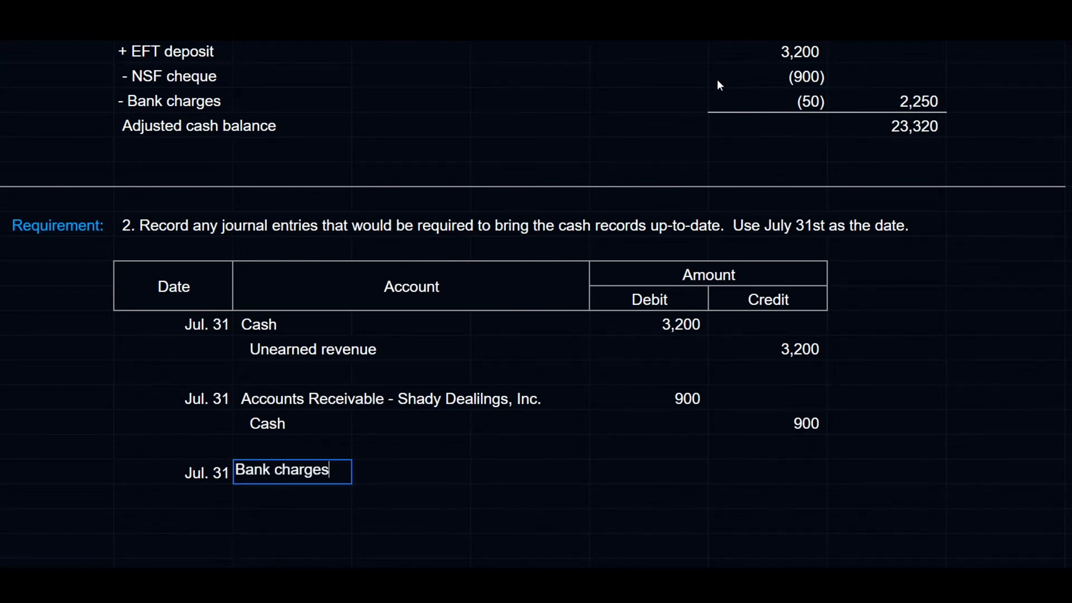
{"action": "key", "text": "Tab"}
{"action": "key", "text": "Tab"}
{"action": "key", "text": "Tab"}
{"action": "type", "text": "50"}
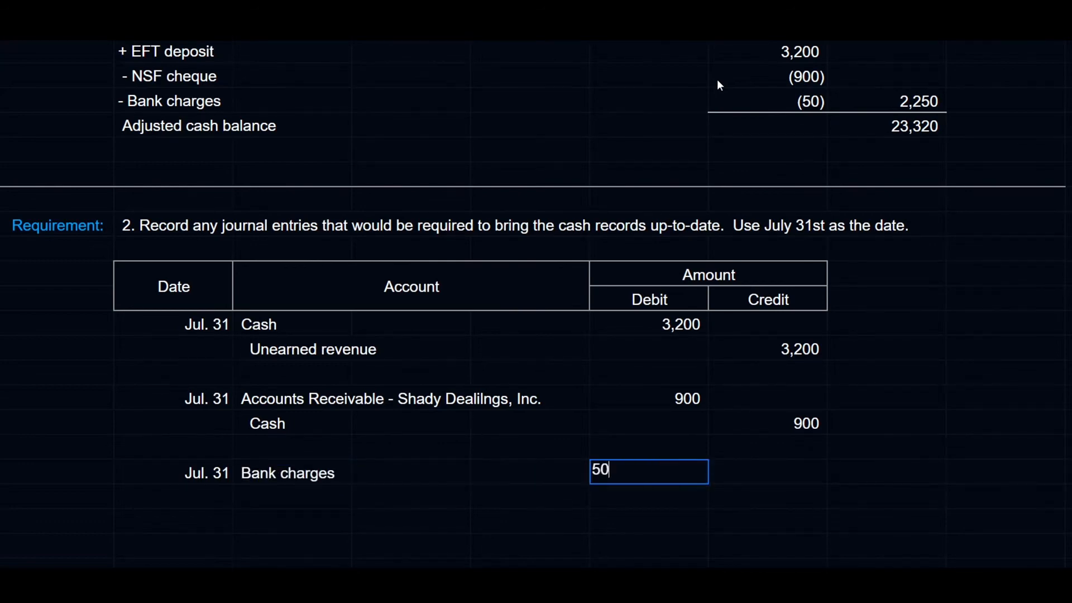
{"action": "key", "text": "Return"}
Add an indented "Cash" line below Bank charges and credit it with a reference to the bank charges debit.
{"action": "key", "text": "Tab"}
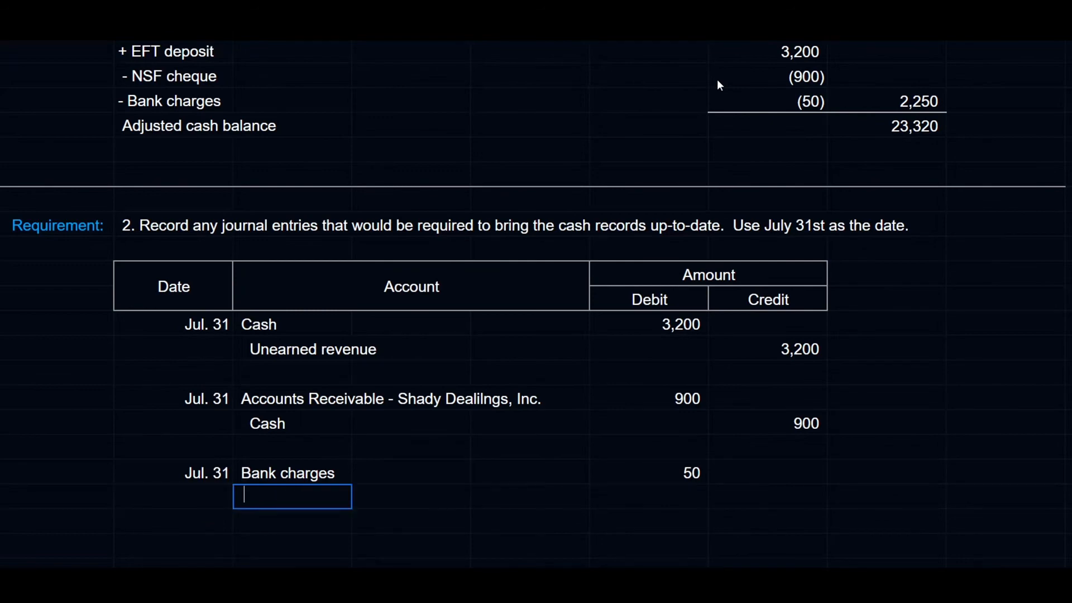
{"action": "type", "text": "Cash"}
{"action": "key", "text": "Tab"}
{"action": "key", "text": "Tab"}
{"action": "key", "text": "Tab"}
{"action": "key", "text": "Tab"}
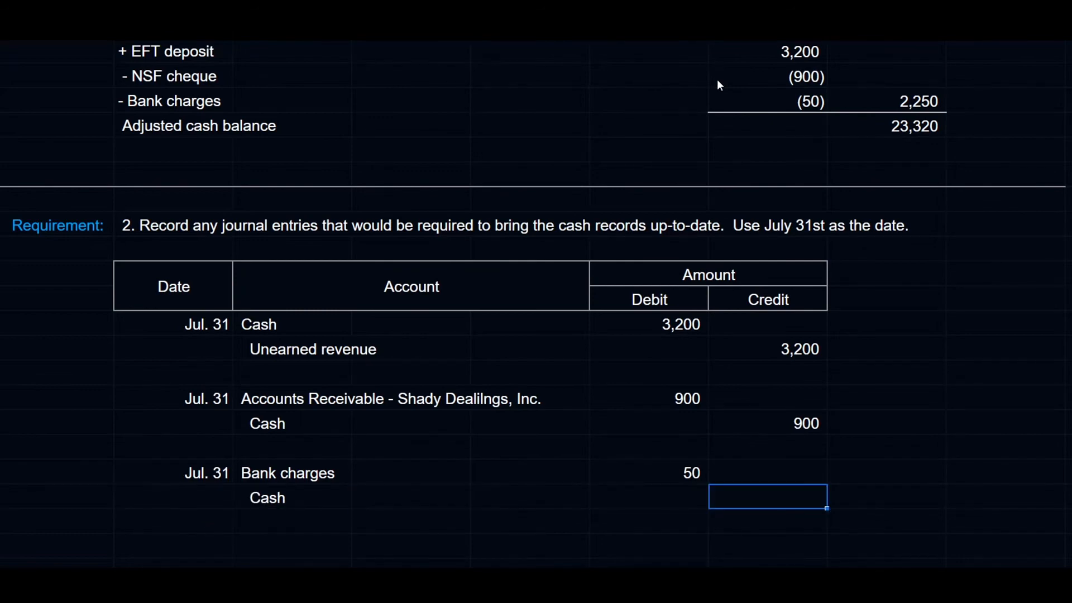
{"action": "type", "text": "="}
{"action": "key", "text": "Left"}
{"action": "key", "text": "Return"}
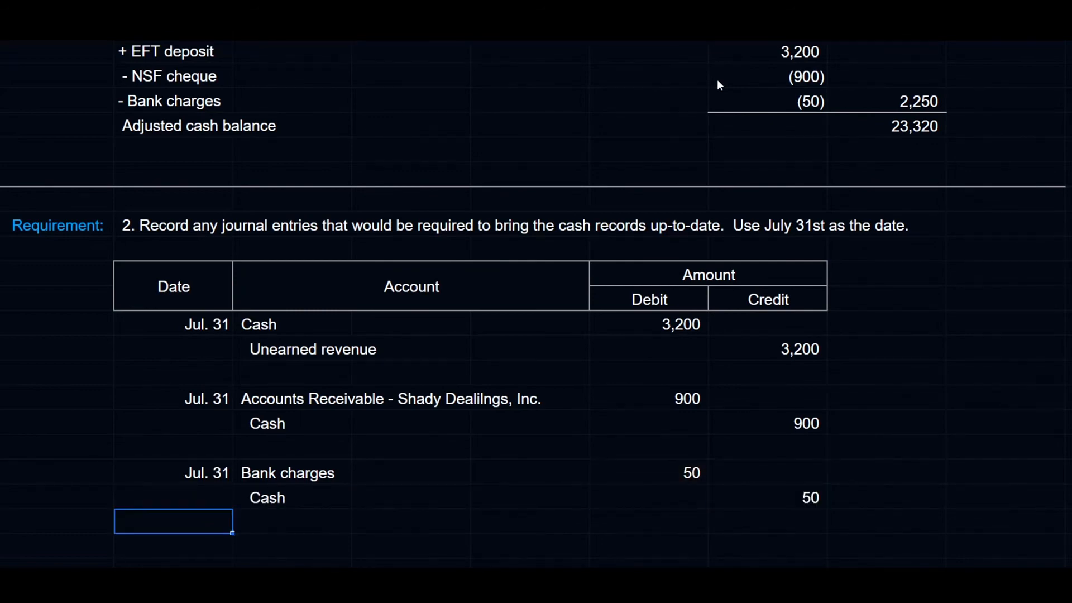